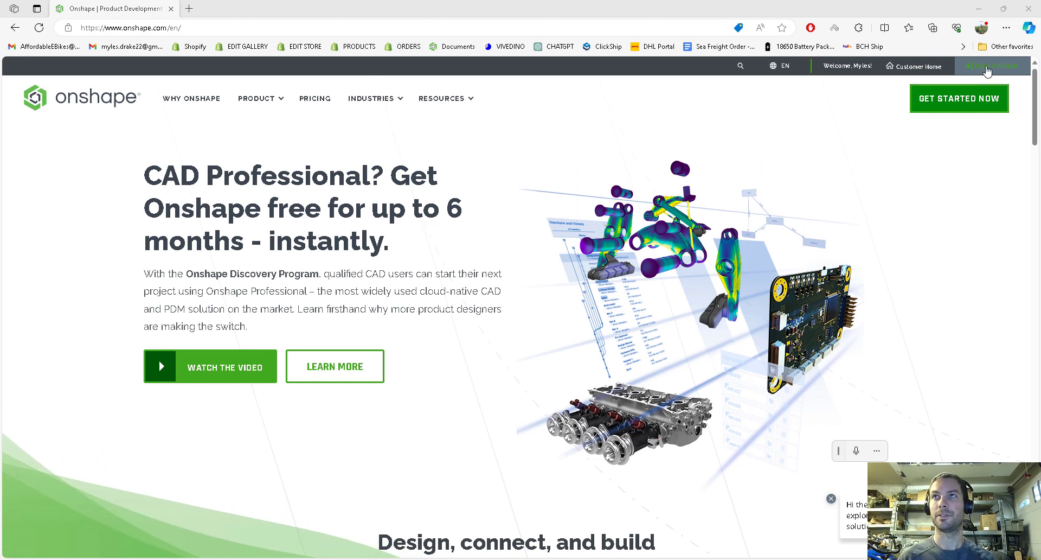
Step: Create a new public Onshape document named 'Cell Holders'
left_click(987, 67)
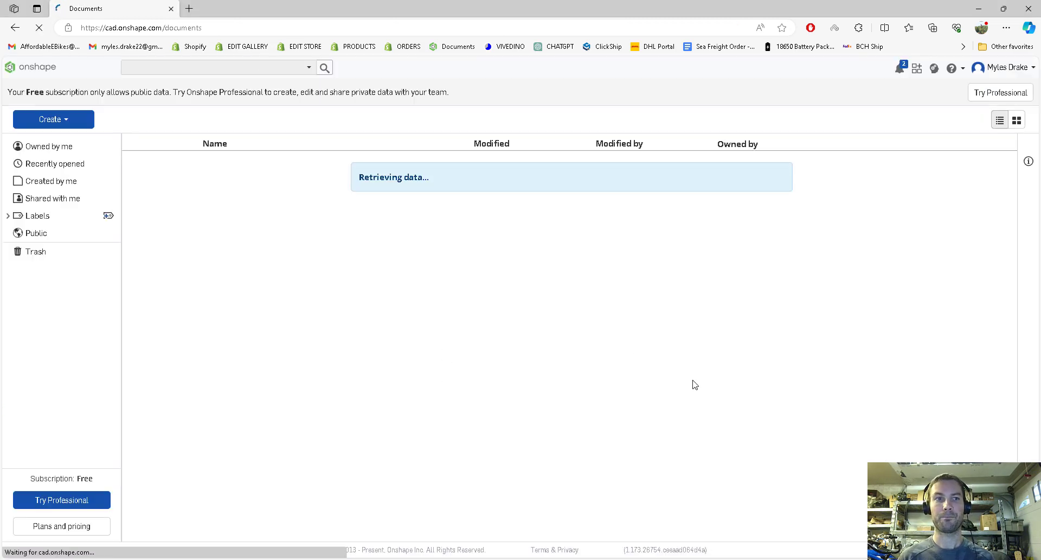
left_click(46, 122)
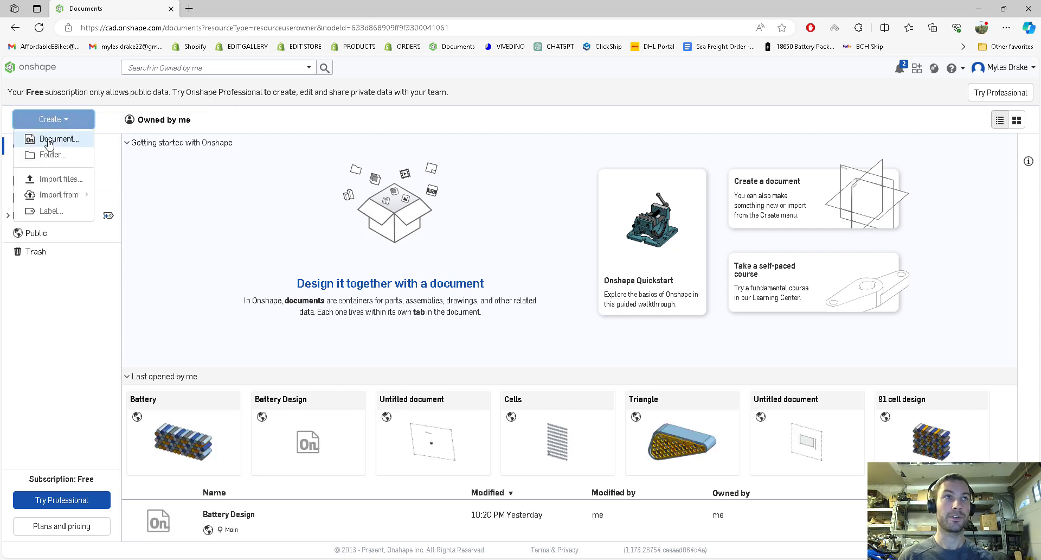
left_click(48, 142)
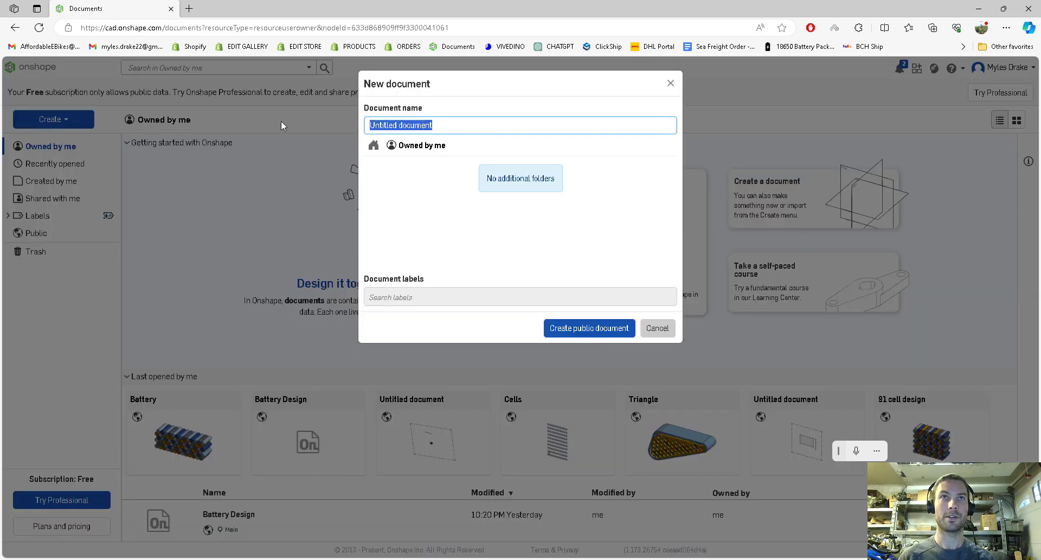
type("Cell Holders")
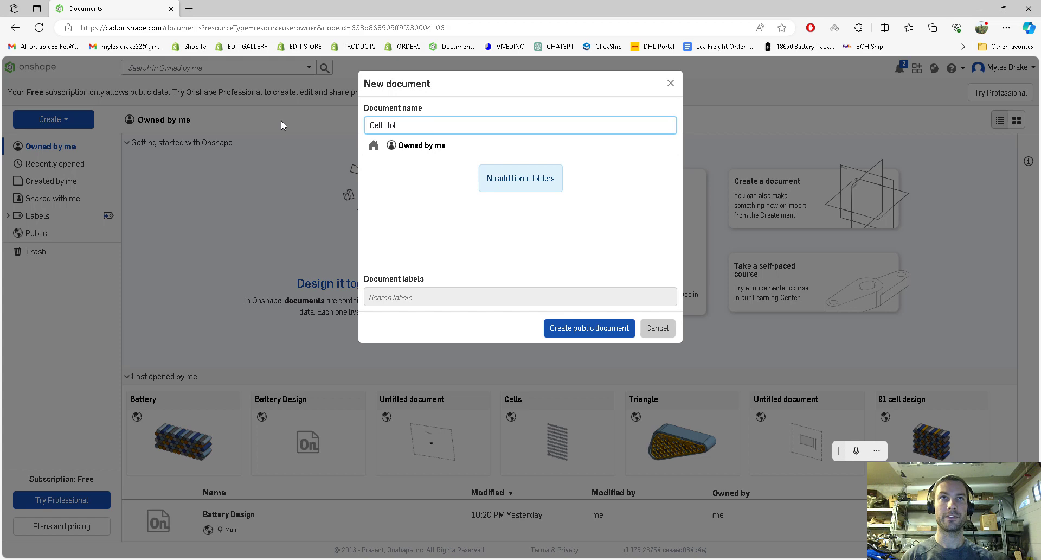
left_click(584, 327)
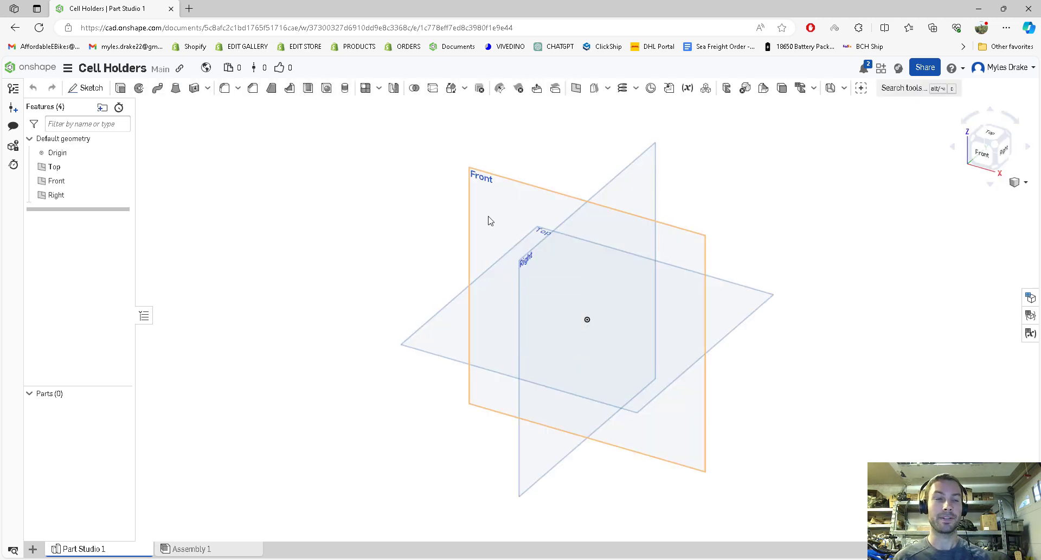
Step: Start a sketch on the Front plane and view it face-on, redoing a cancelled first attempt
left_click(484, 204)
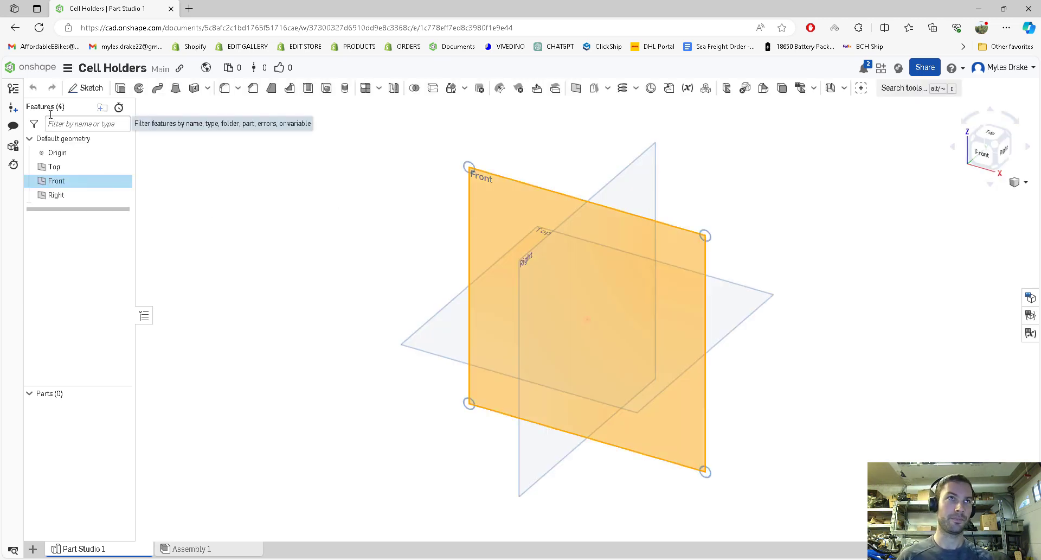
left_click(86, 88)
left_click(982, 153)
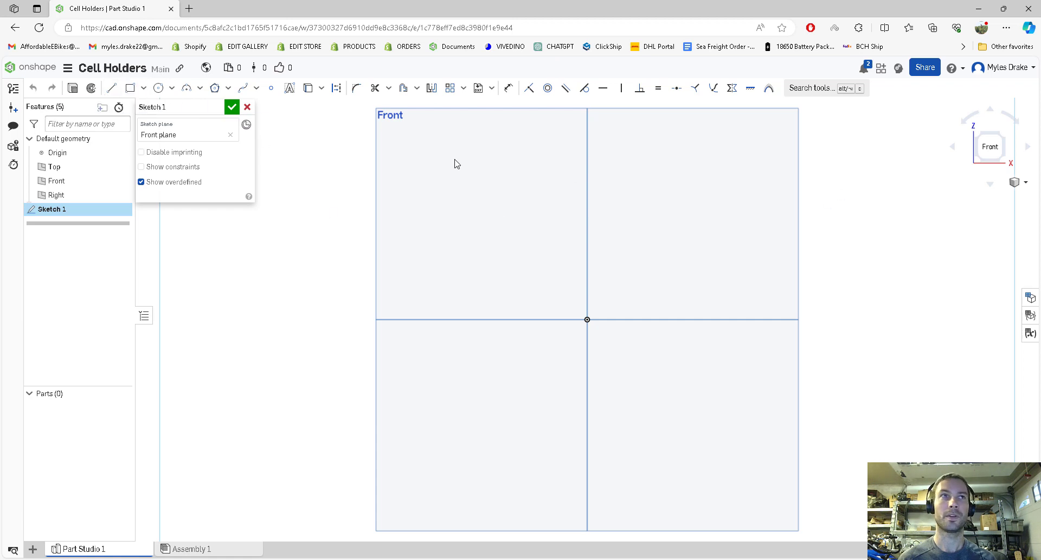
left_click(247, 107)
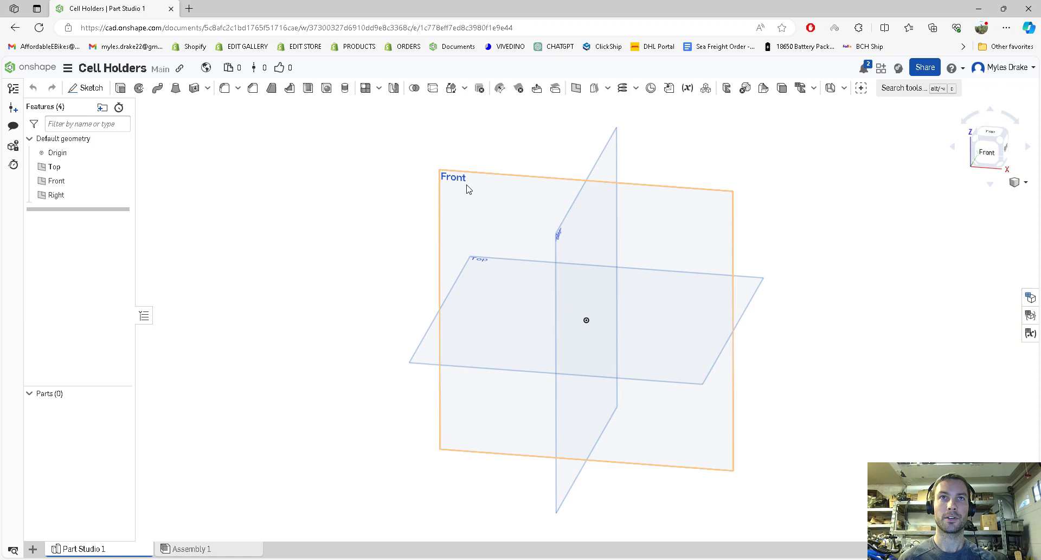
left_click(467, 188)
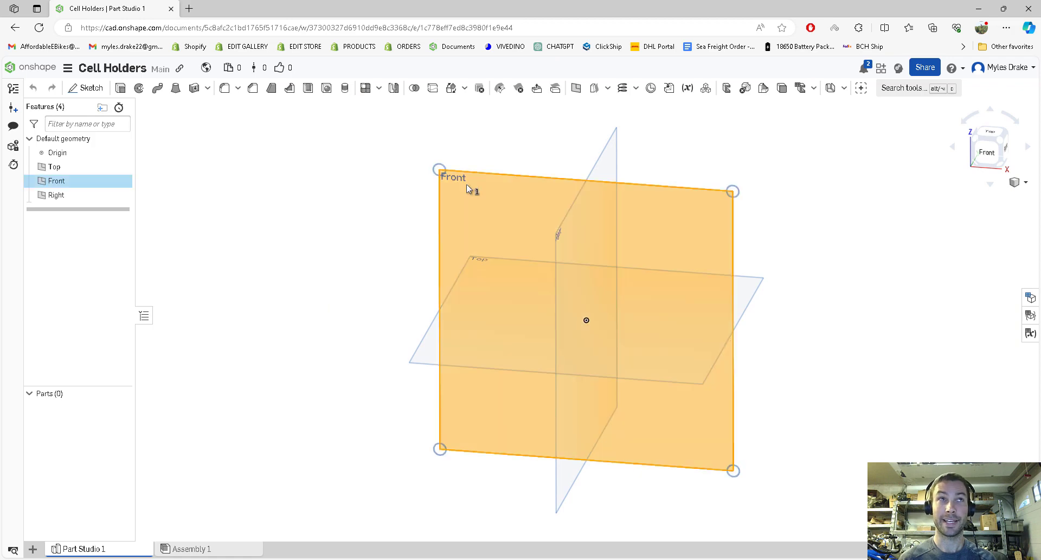
left_click(86, 88)
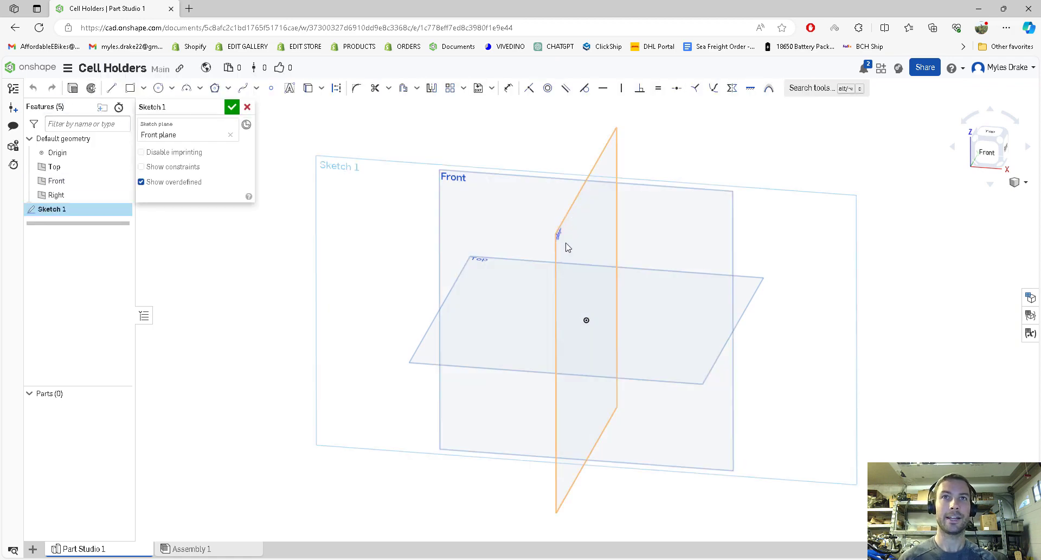
left_click(987, 153)
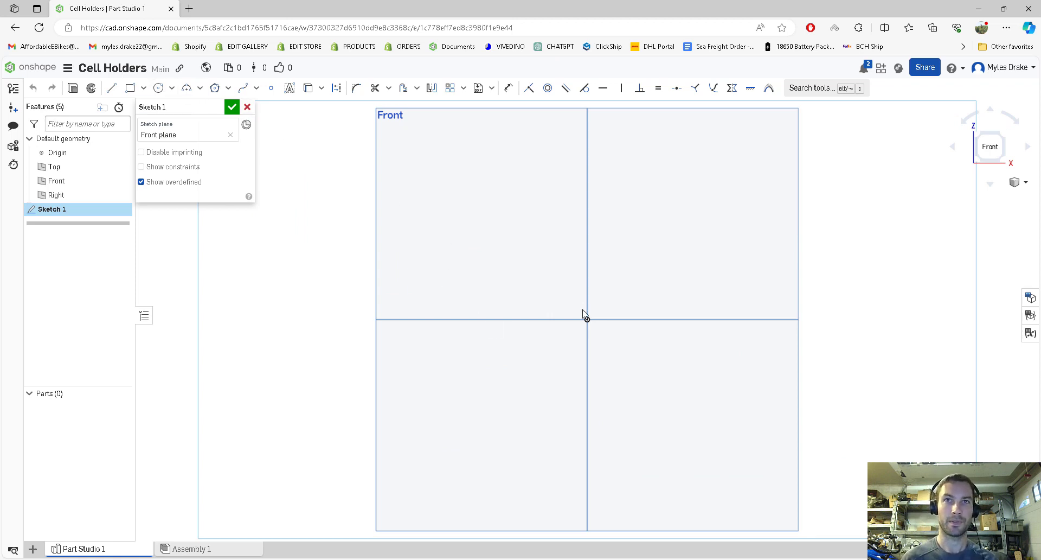
Step: Draw a centre-point circle on the sketch origin
left_click(158, 90)
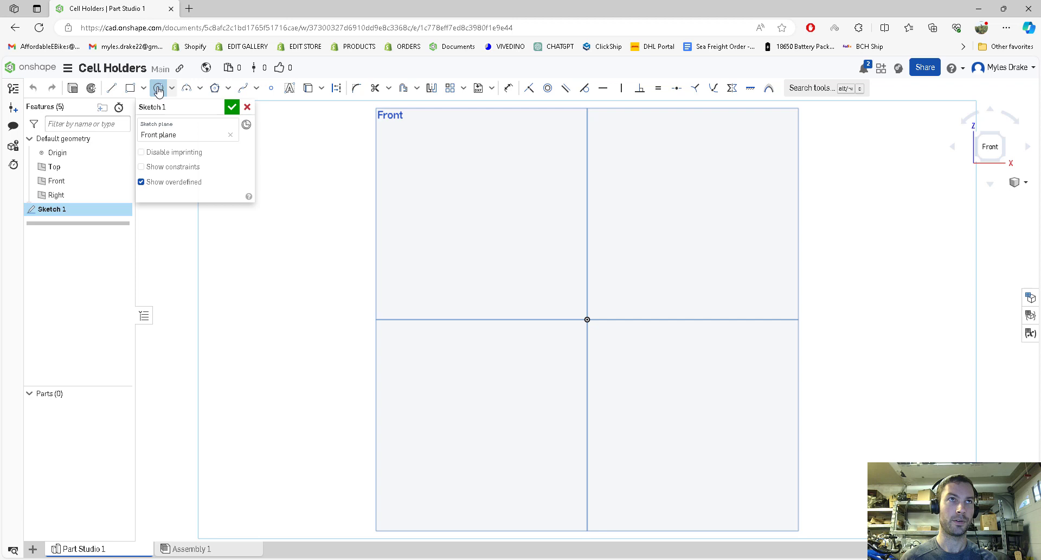
left_click(588, 319)
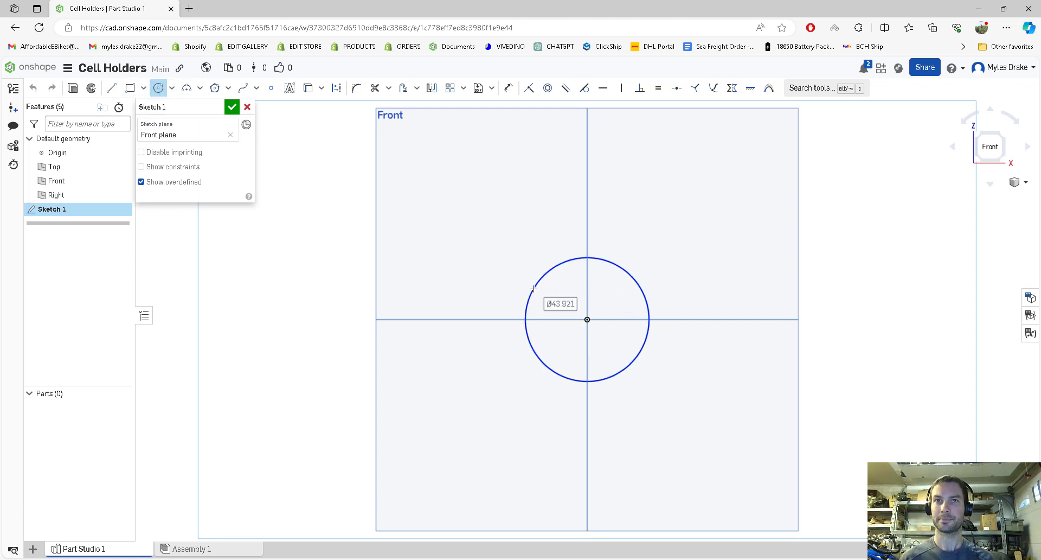
left_click(527, 304)
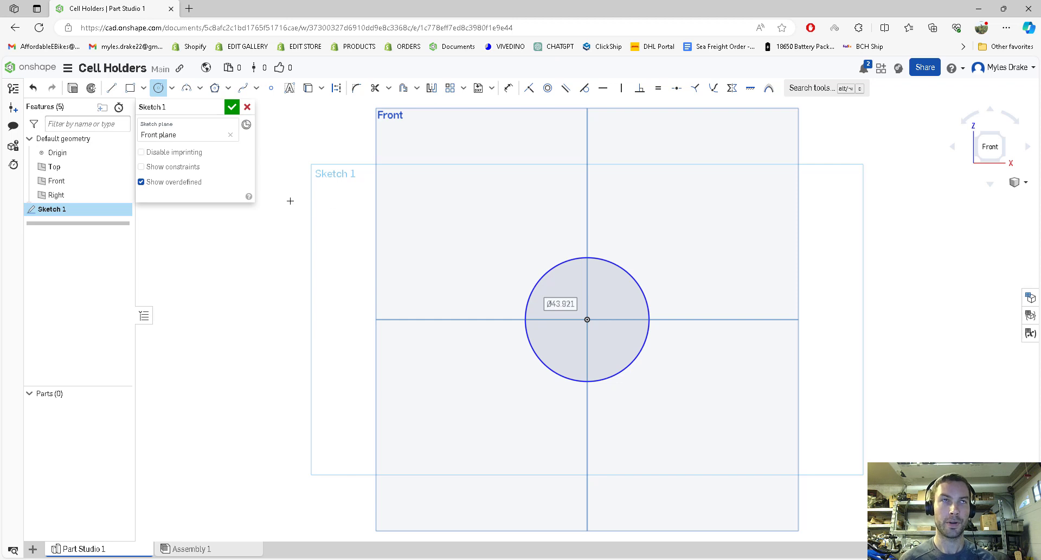
Step: Dimension the circle's diameter to 18.75
key("d")
left_click(527, 304)
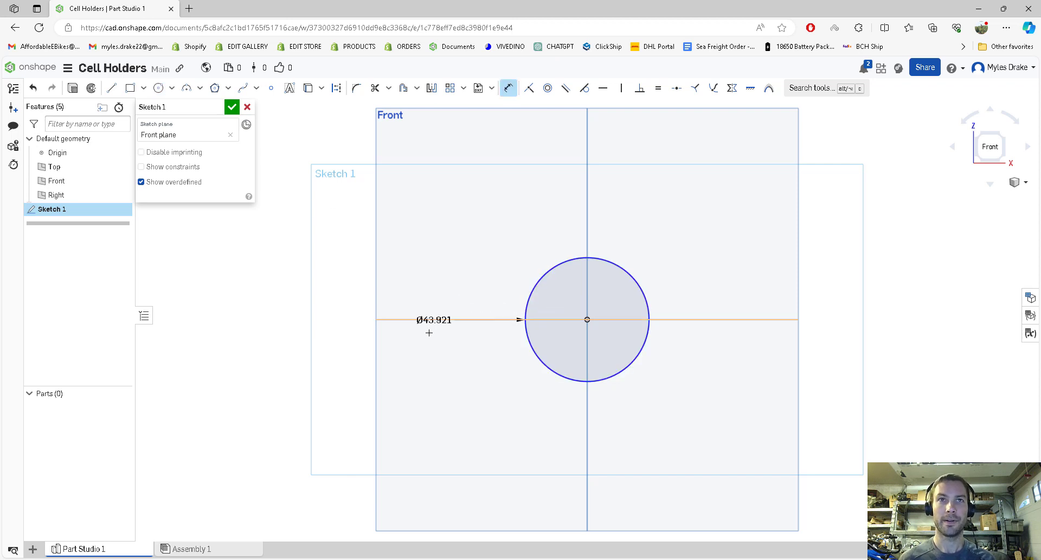
left_click(434, 342)
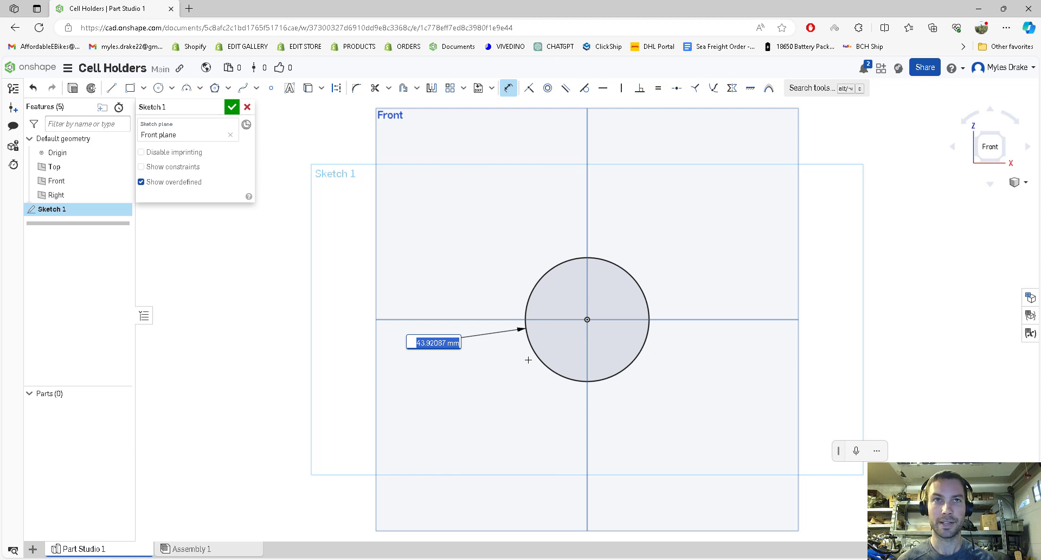
type("18")
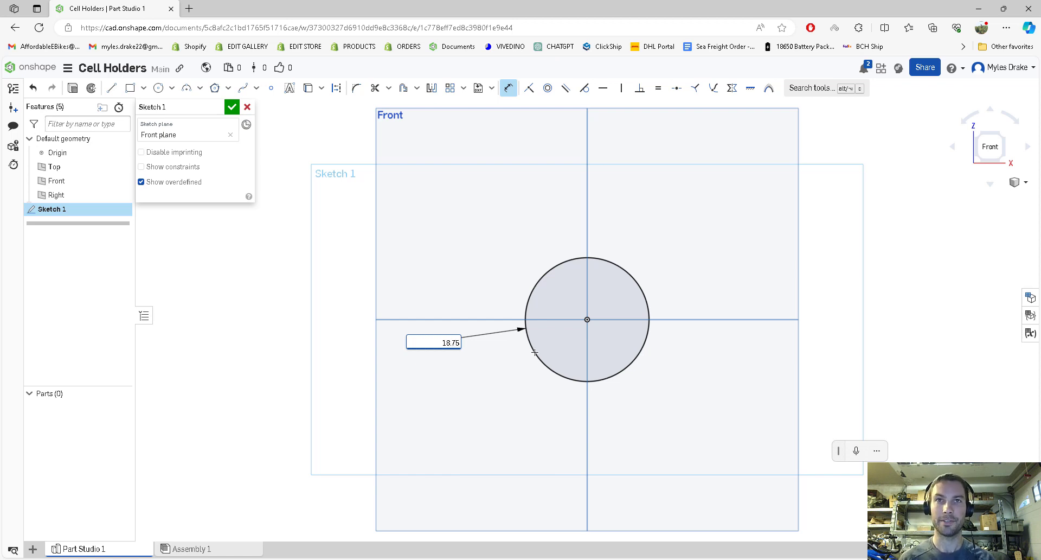
type(".75")
key("Return")
scroll(609, 319, "up", 3)
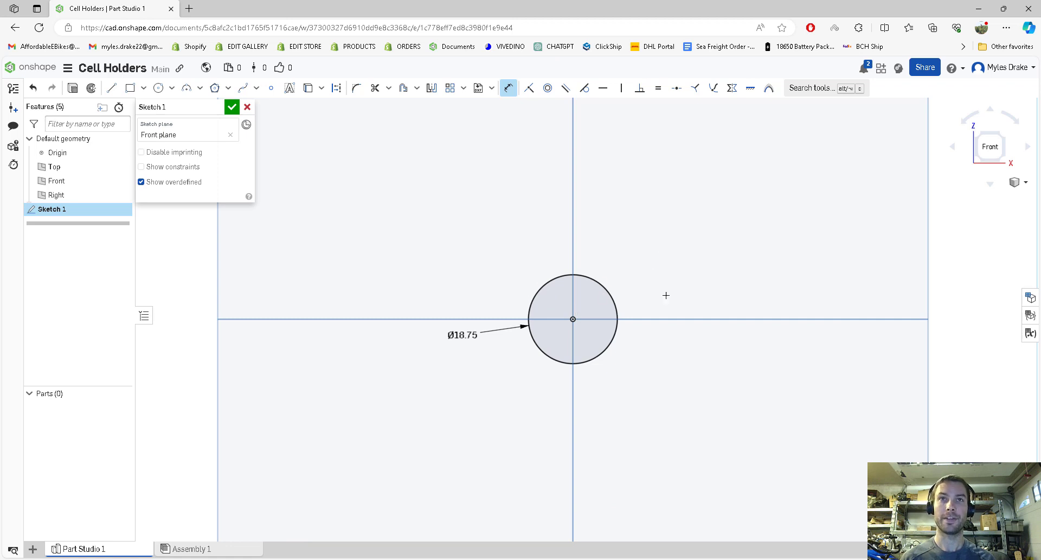
scroll(573, 141, "down", 1)
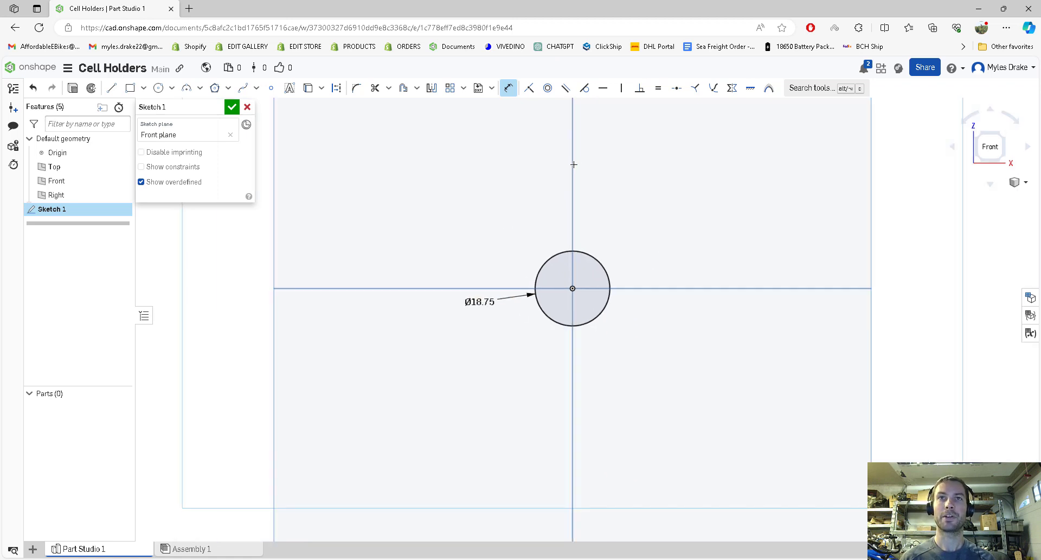
scroll(573, 161, "up", 1)
scroll(627, 185, "up", 1)
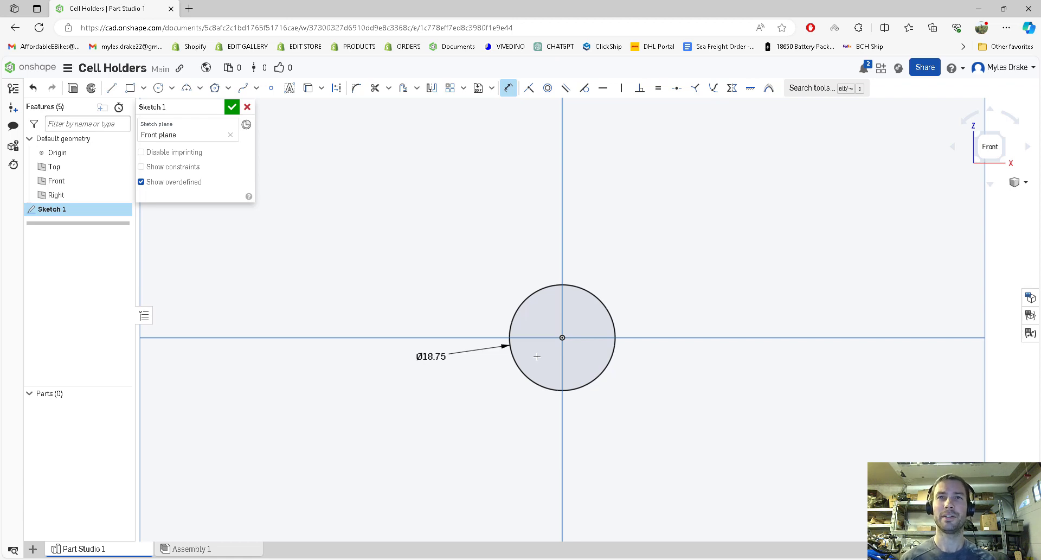
scroll(708, 349, "down", 1)
scroll(696, 365, "up", 1)
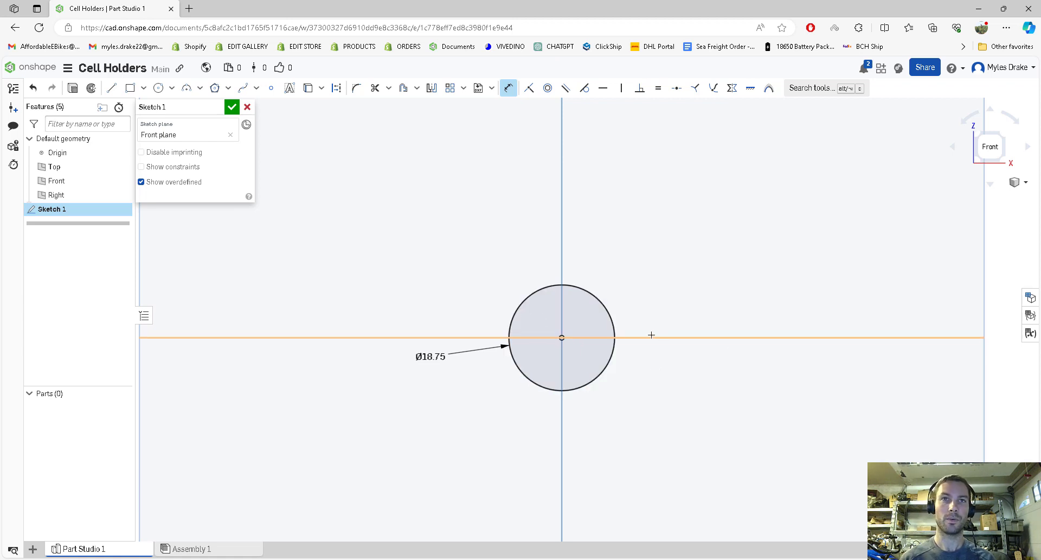
scroll(369, 309, "down", 1)
scroll(537, 329, "up", 1)
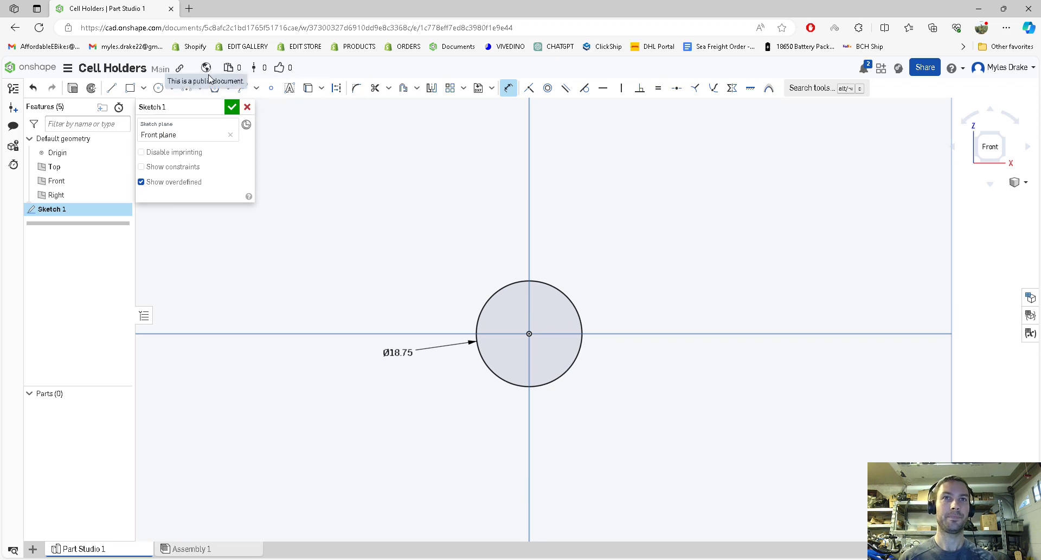
Step: Draw a horizontal and a vertical line out from the circle's centre
left_click(111, 87)
left_click(529, 334)
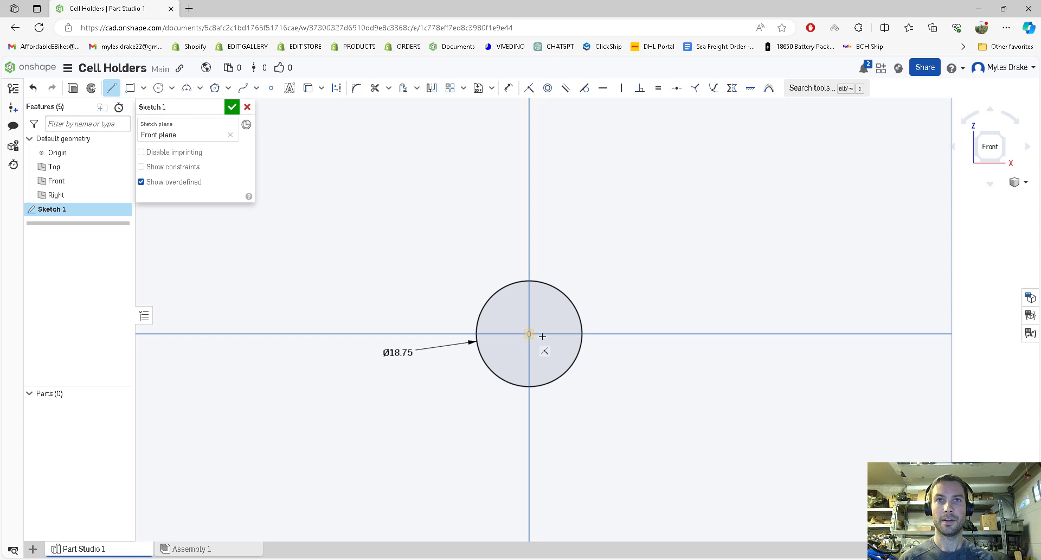
left_click(628, 333)
key("Escape")
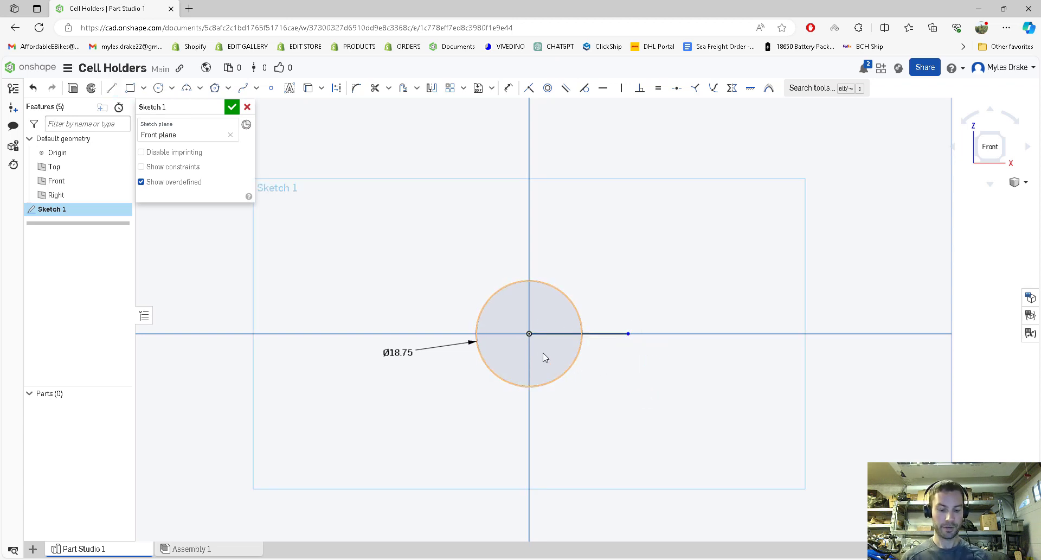
key("l")
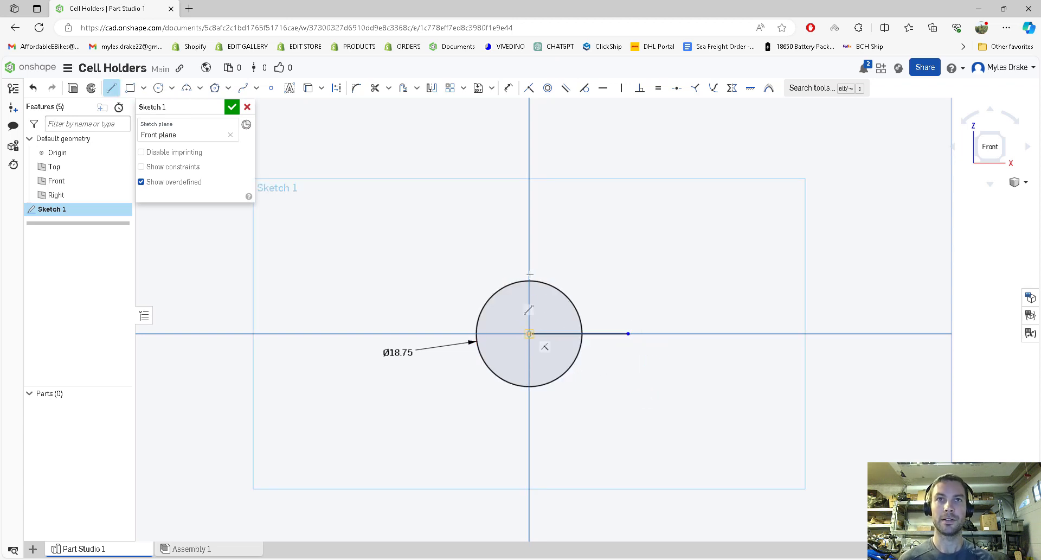
left_click(529, 244)
key("Escape")
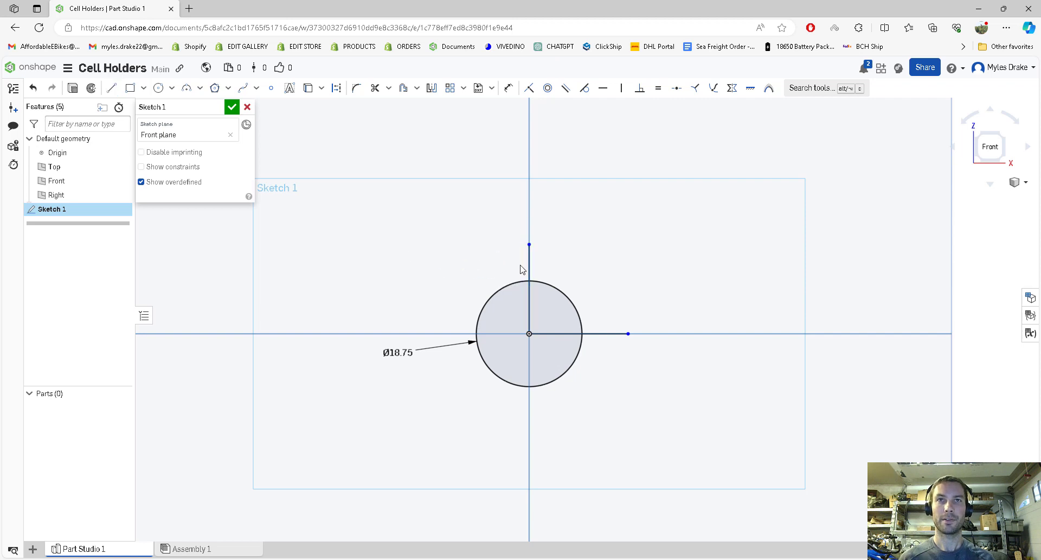
Step: Make the two lines equal in length and convert them to construction geometry
left_click(530, 262)
left_click(607, 334)
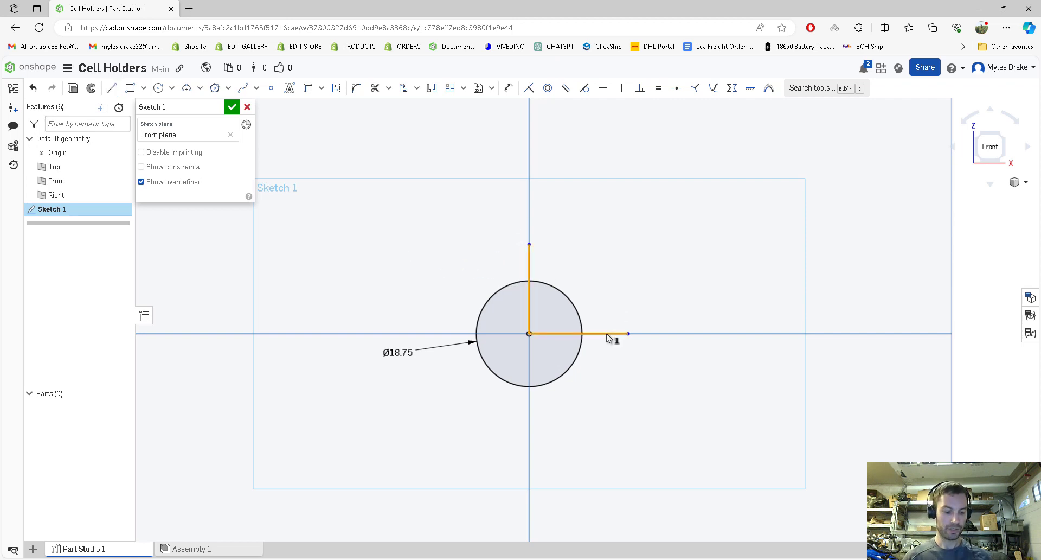
key("e")
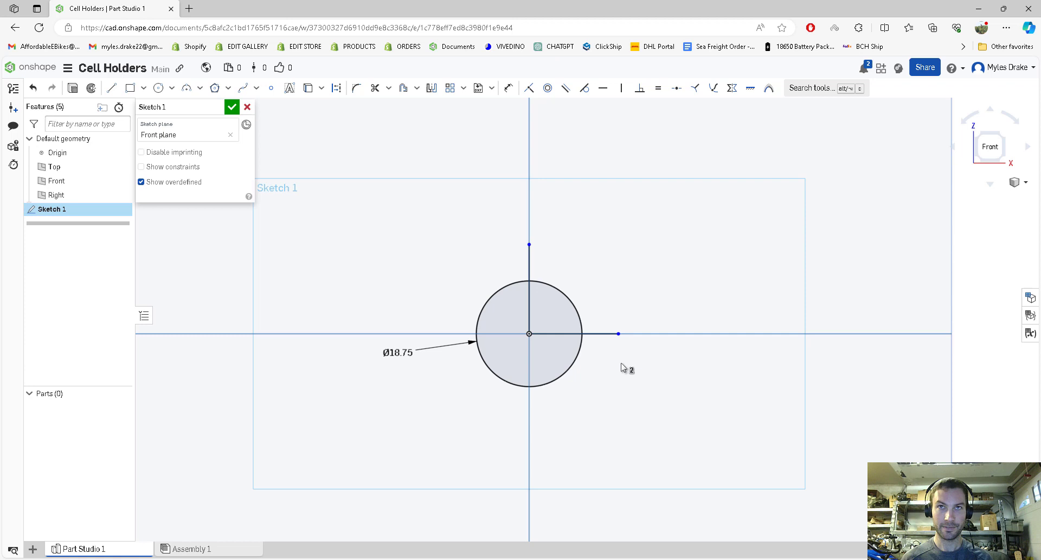
left_click(530, 262)
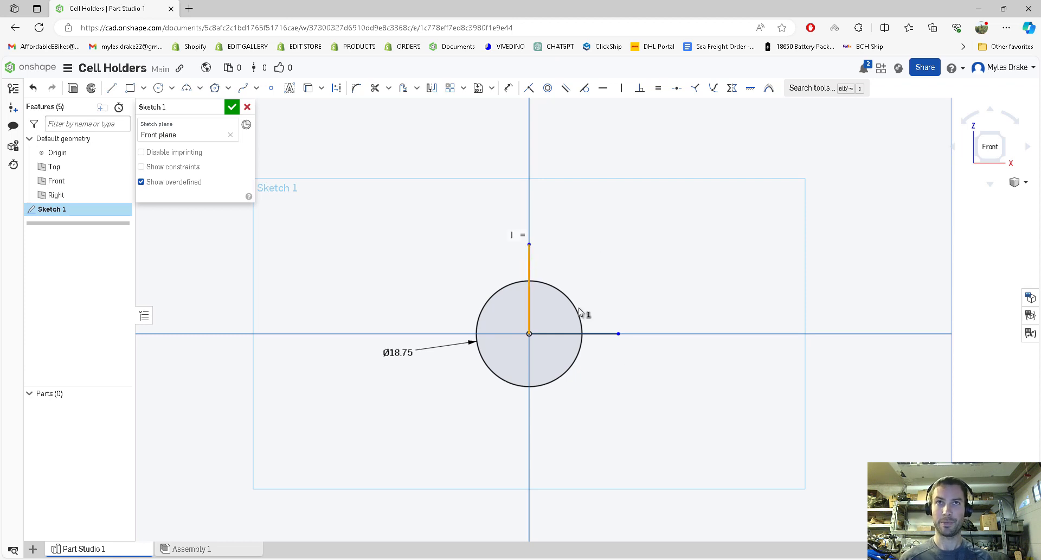
left_click(603, 333)
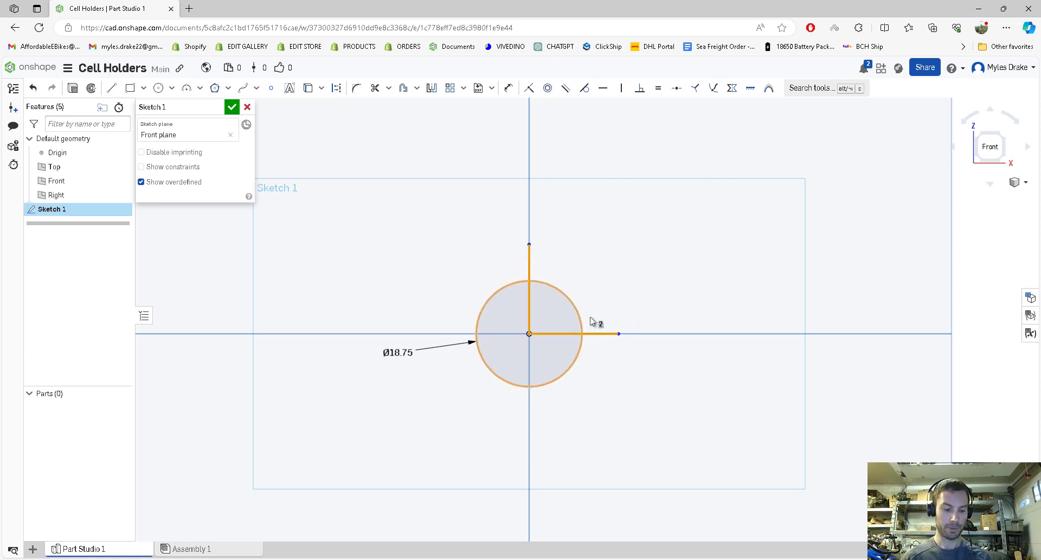
key("q")
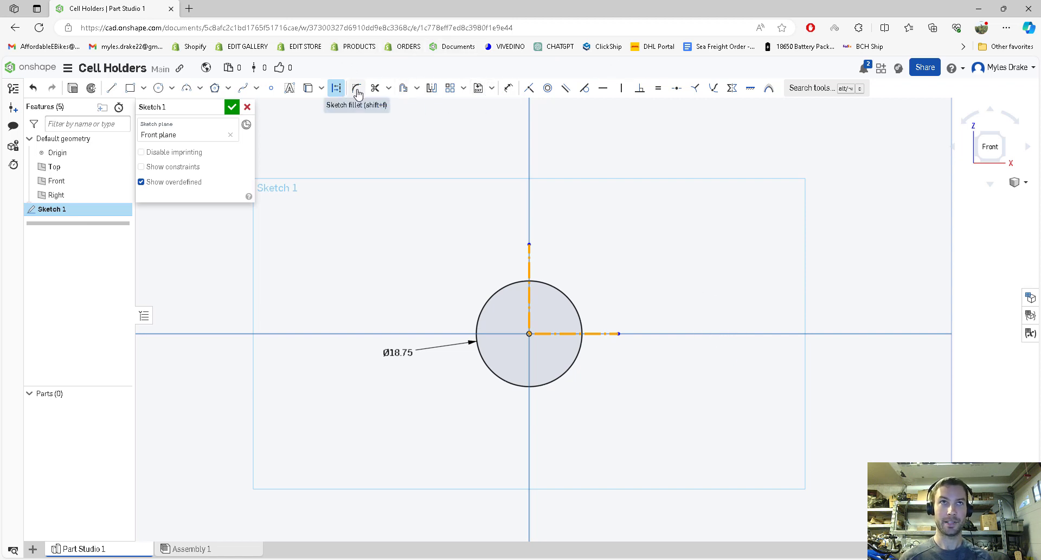
left_click(882, 242)
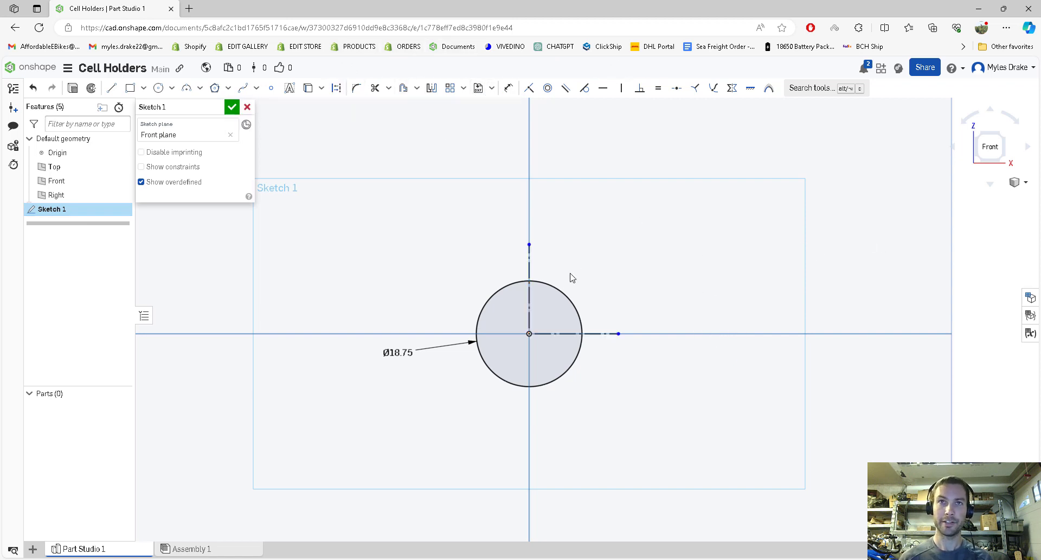
Step: Dimension the horizontal construction line to 19.75 and move the label aside
key("d")
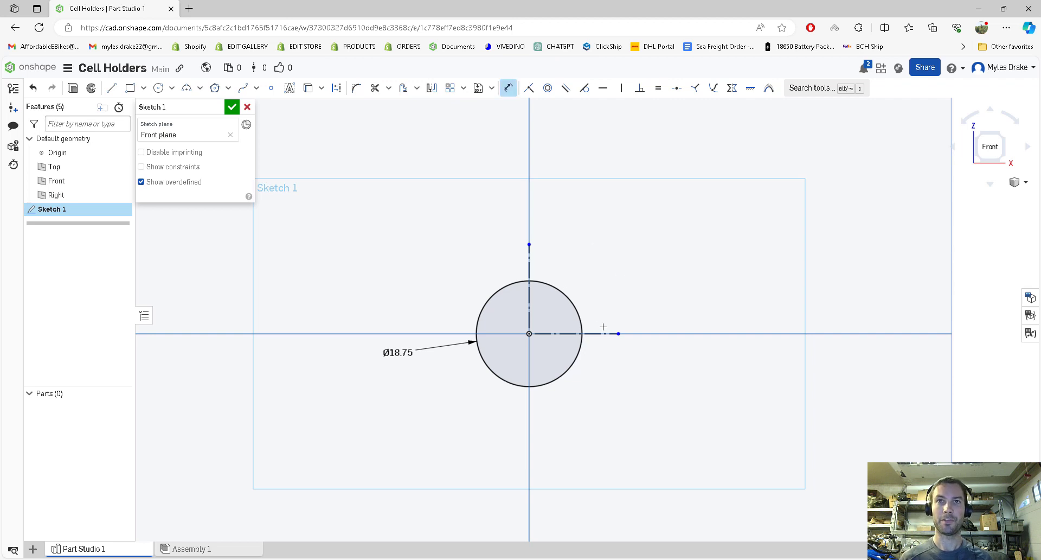
left_click(601, 333)
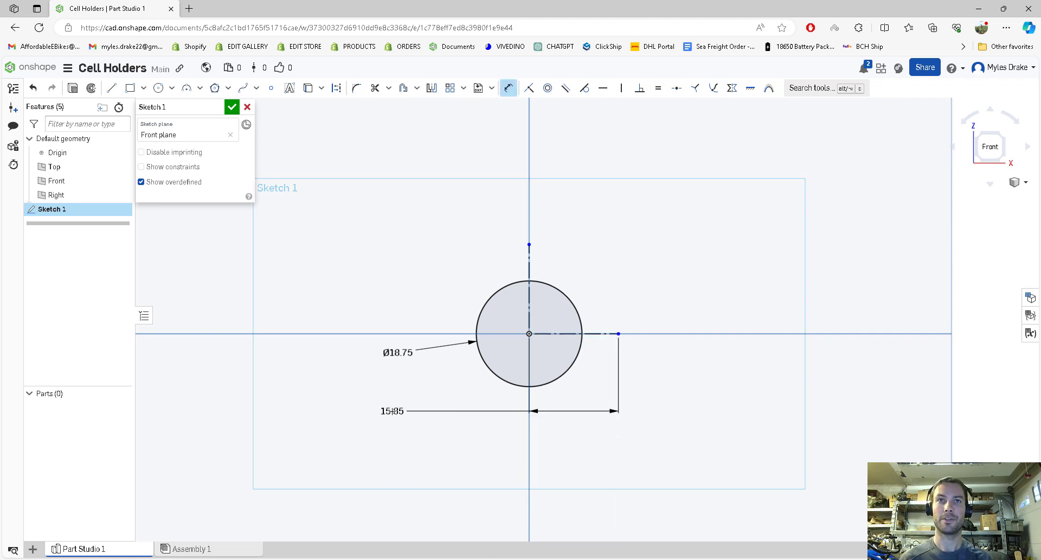
left_click(401, 407)
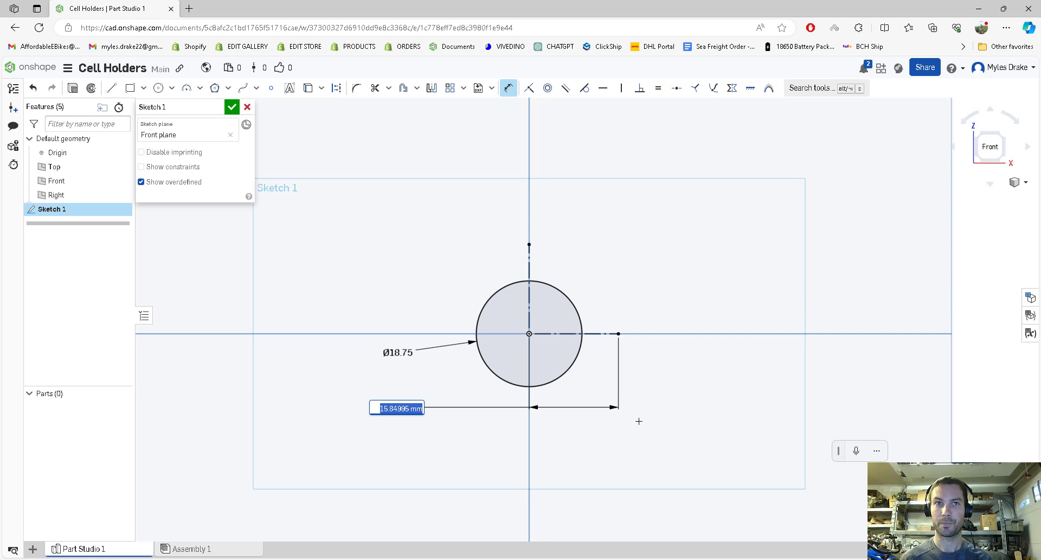
type("19.75")
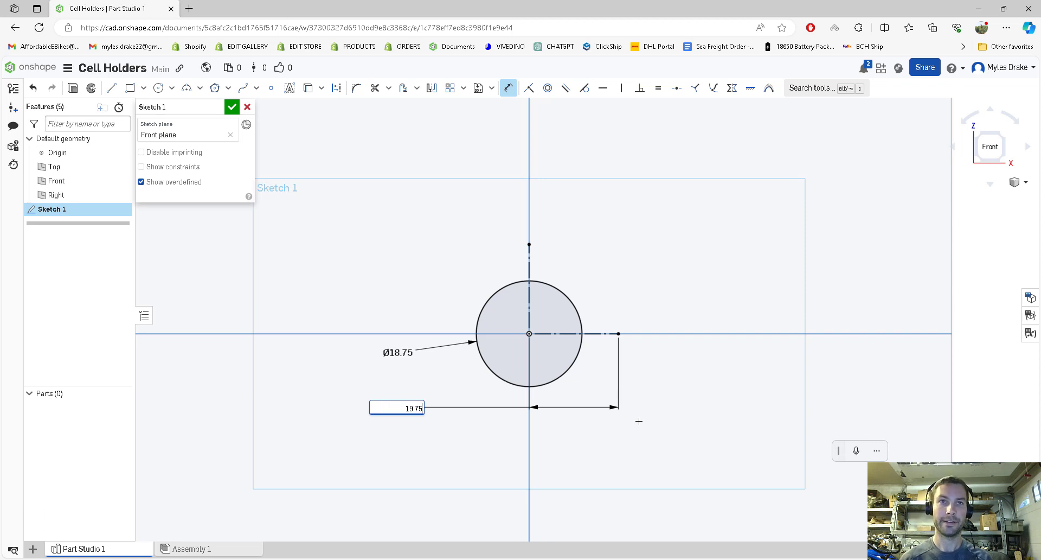
key("Return")
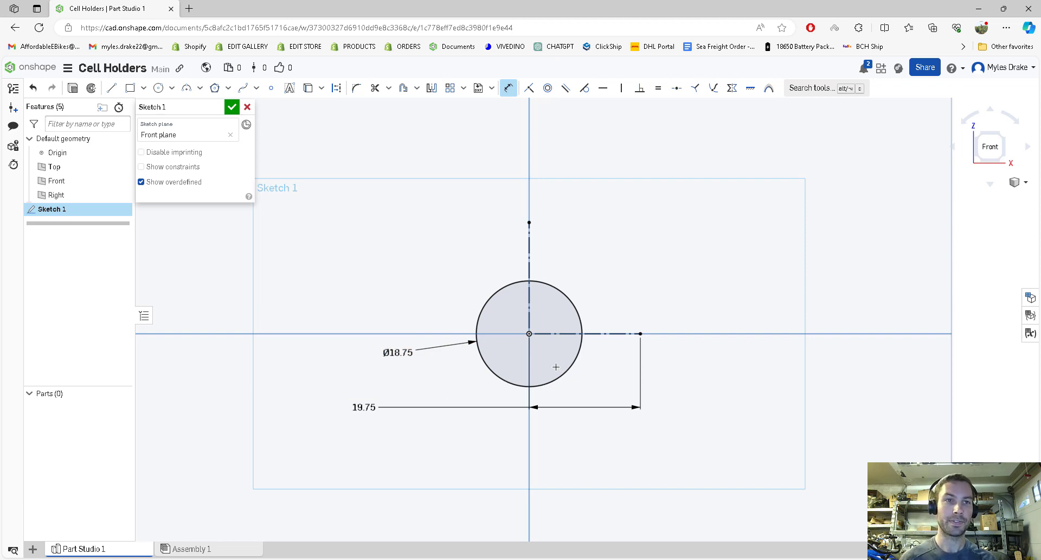
scroll(564, 282, "up", 1)
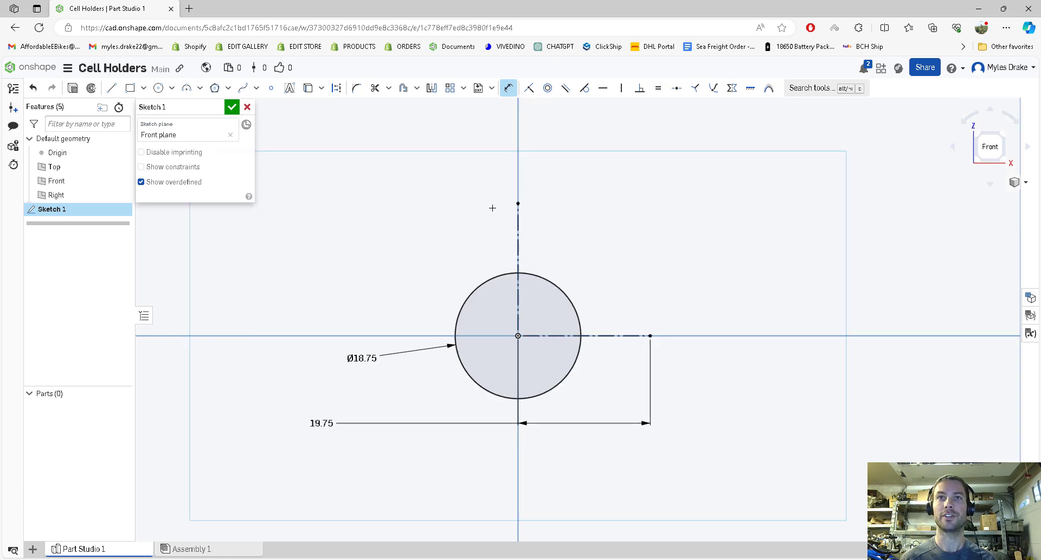
scroll(549, 248, "down", 1)
left_click_drag(349, 390, 376, 393)
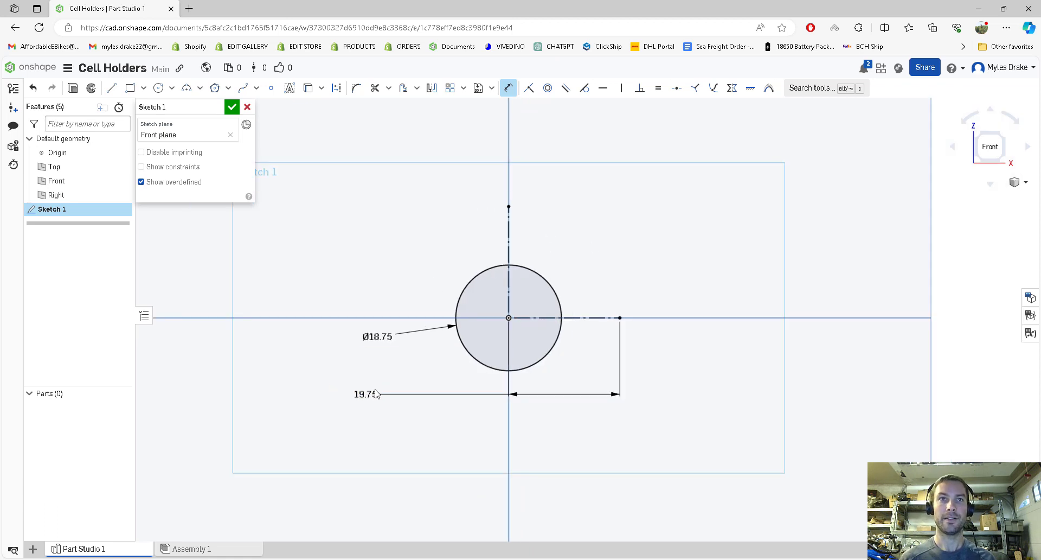
Step: Linear-pattern the circle into 13 columns and 7 rows, spaced 25
left_click(450, 88)
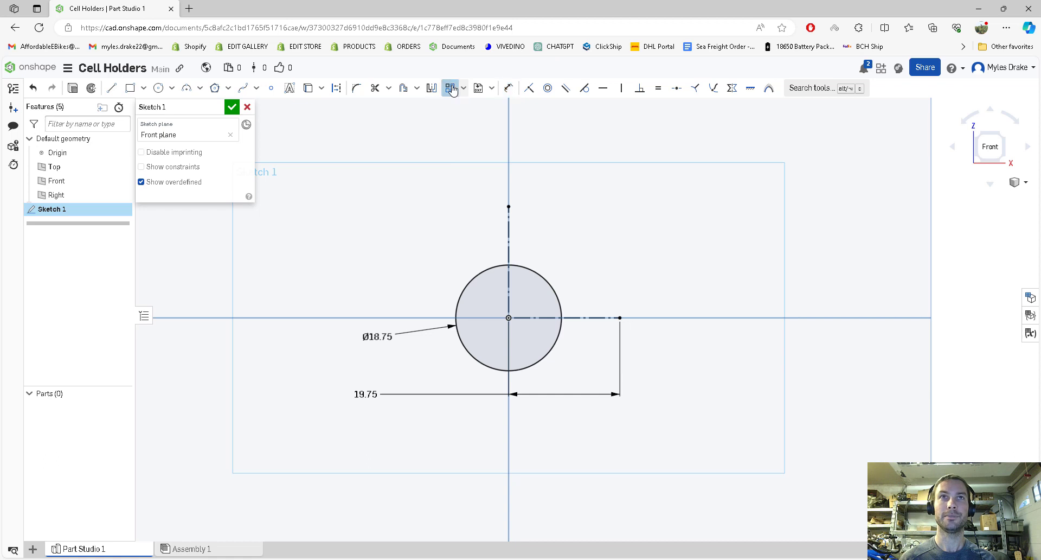
left_click(484, 271)
scroll(408, 312, "down", 3)
scroll(660, 260, "up", 1)
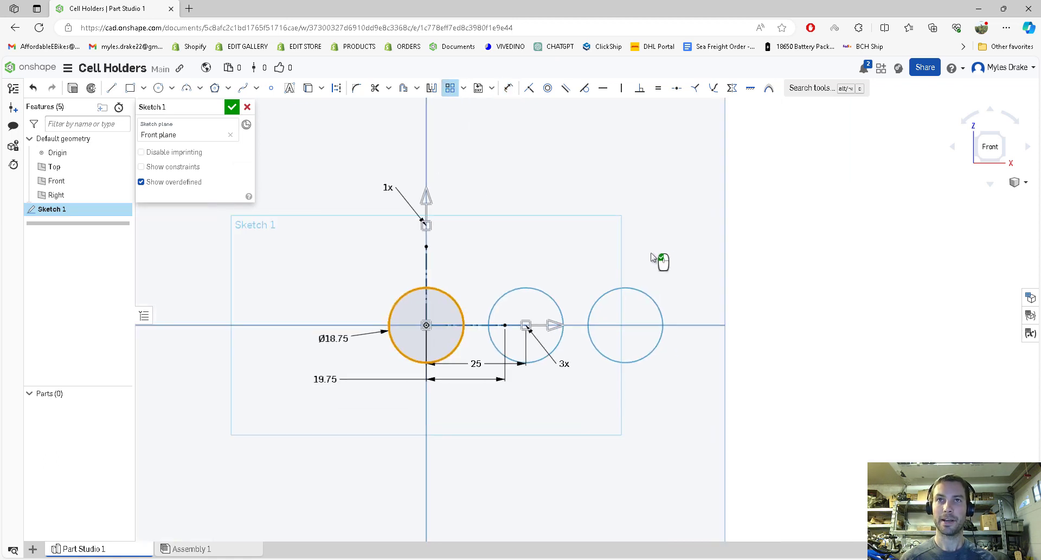
scroll(630, 291, "down", 1)
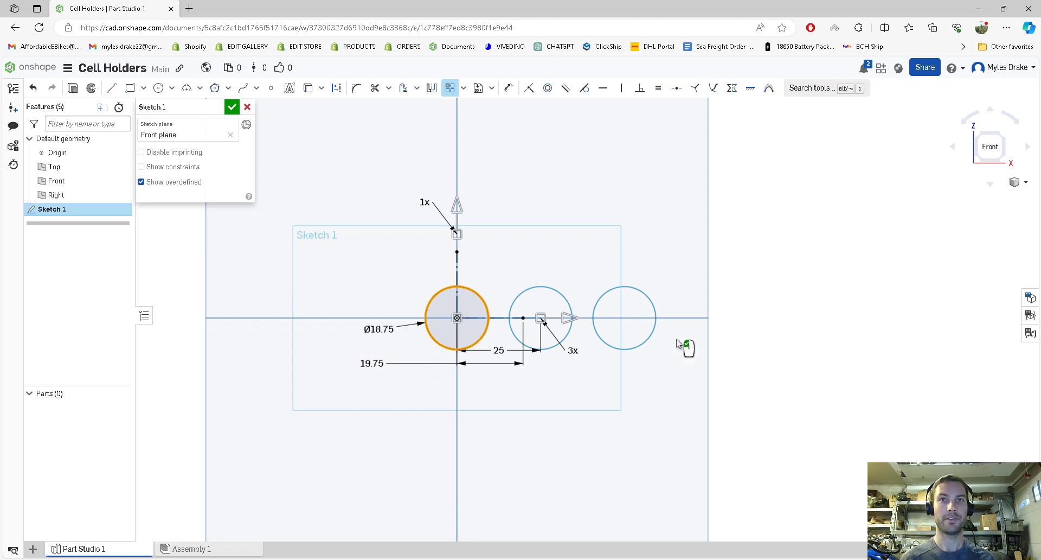
double_click(573, 350)
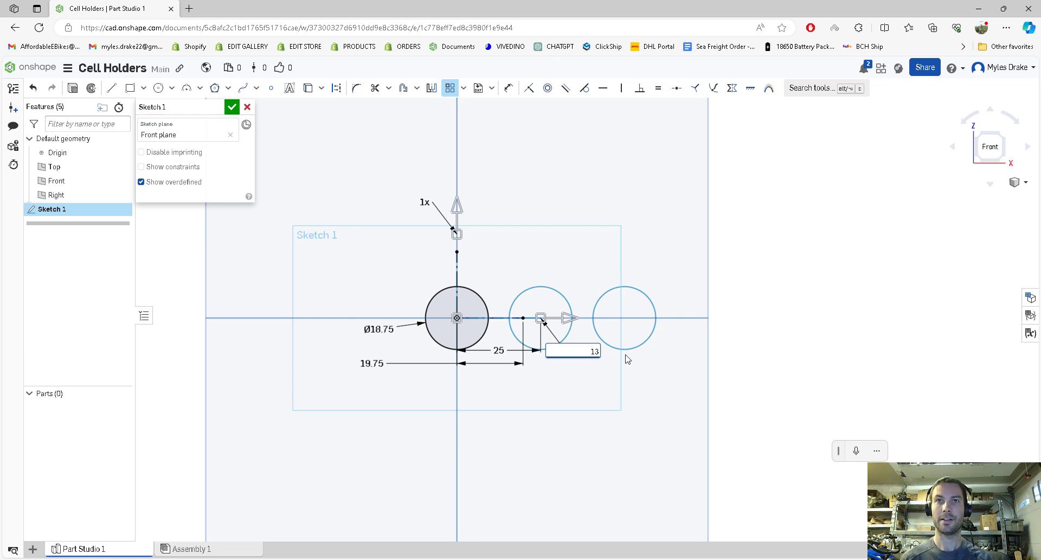
key("Return")
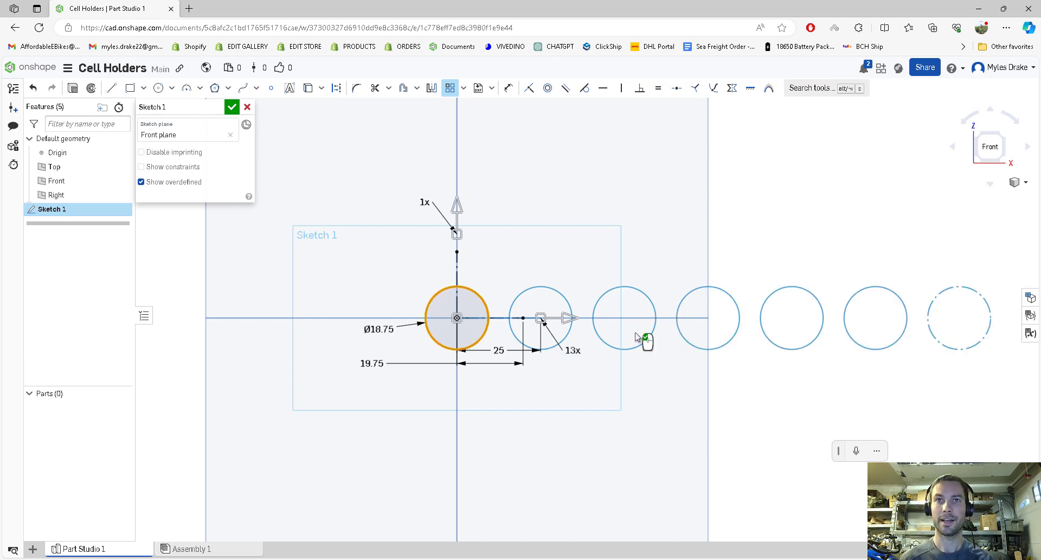
double_click(424, 202)
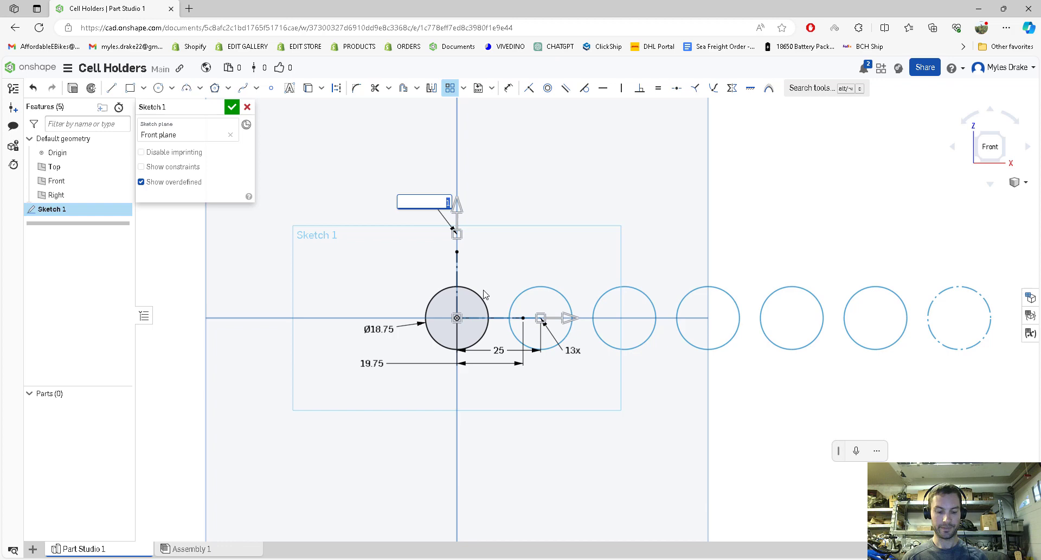
type("7")
key("Return")
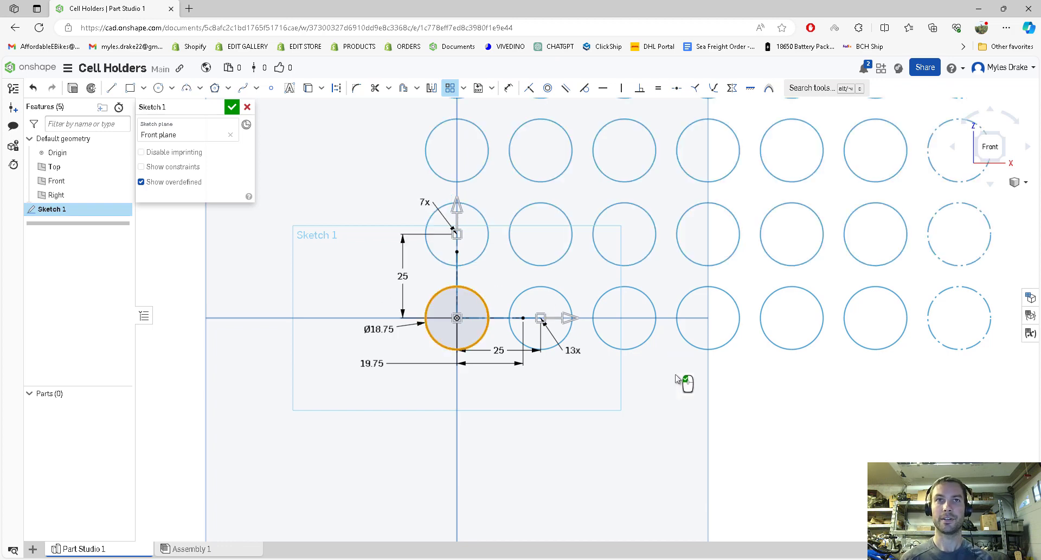
left_click(781, 440)
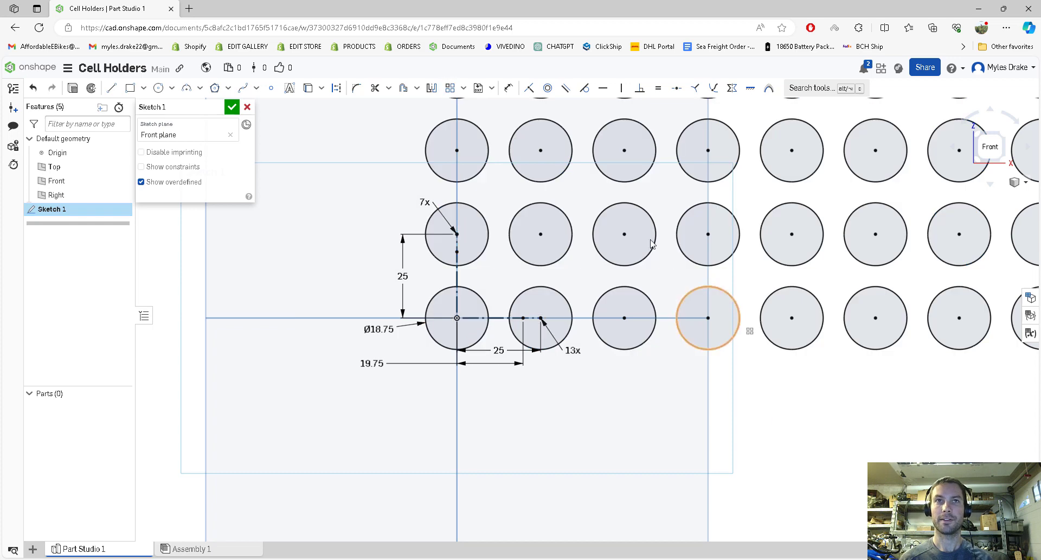
Step: Delete both 25 spacing dimensions and snap the pattern spacing to the 19.75 construction line ends
scroll(592, 141, "down", 3)
scroll(578, 293, "up", 2)
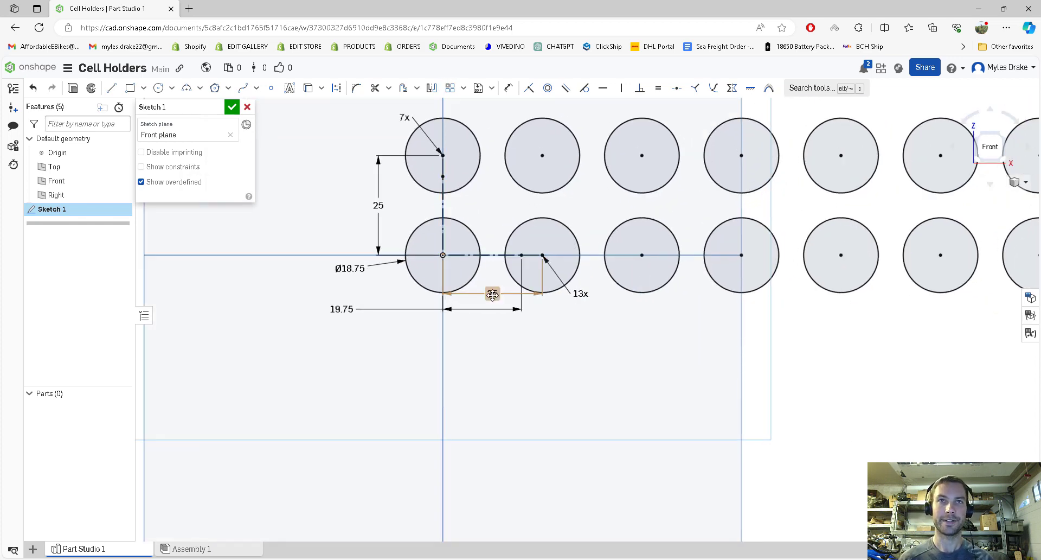
scroll(493, 294, "up", 2)
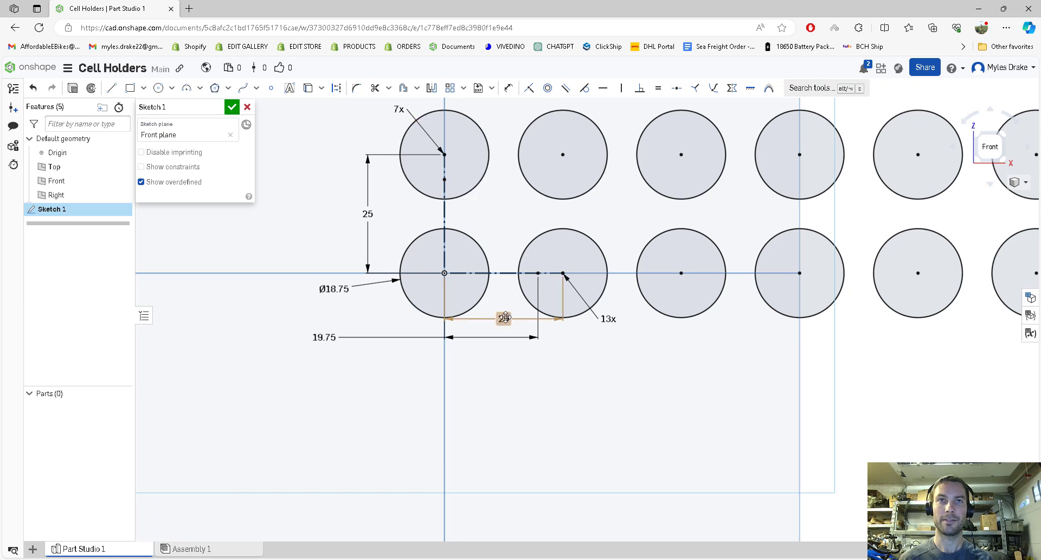
right_click(502, 320)
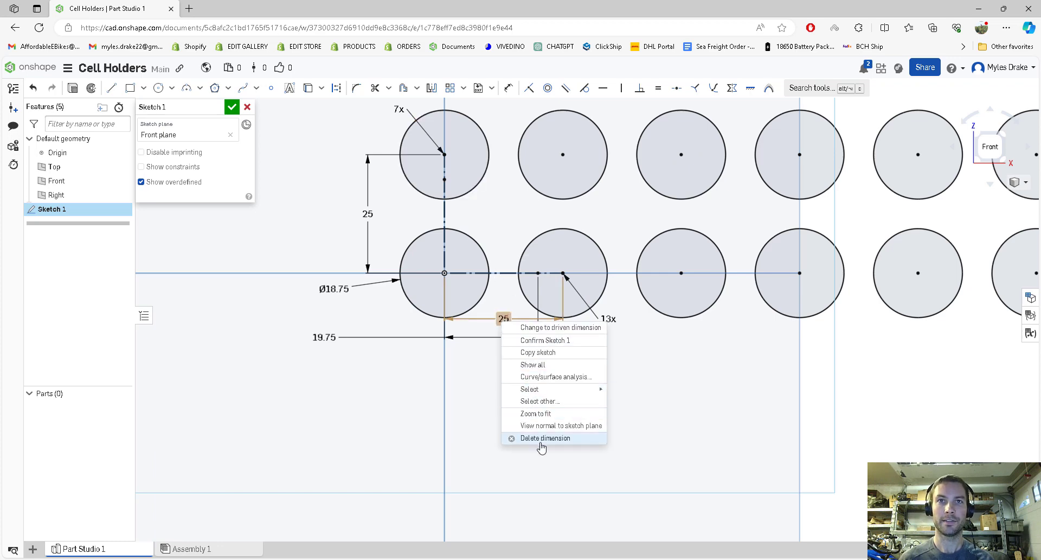
left_click(516, 401)
right_click(367, 214)
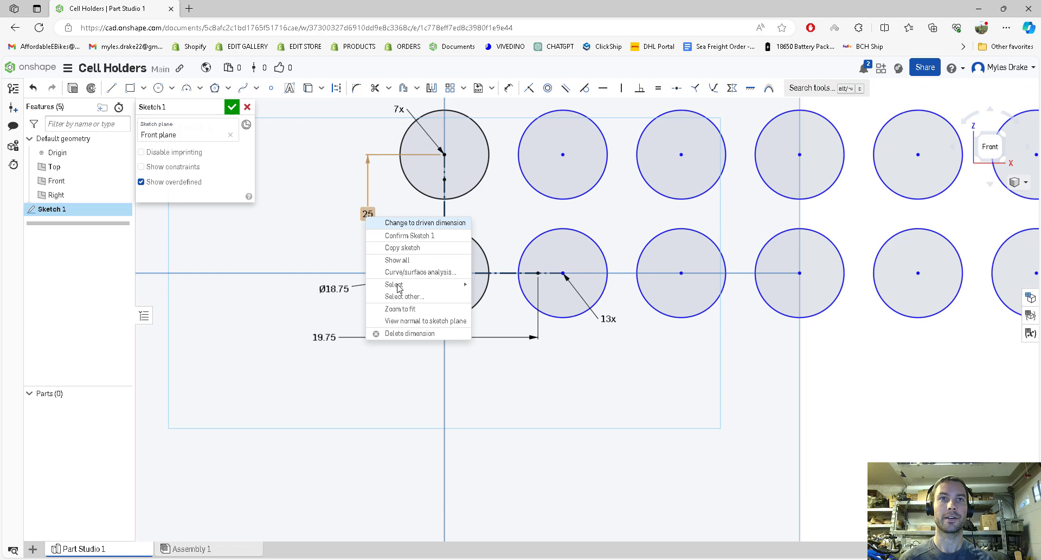
left_click(410, 333)
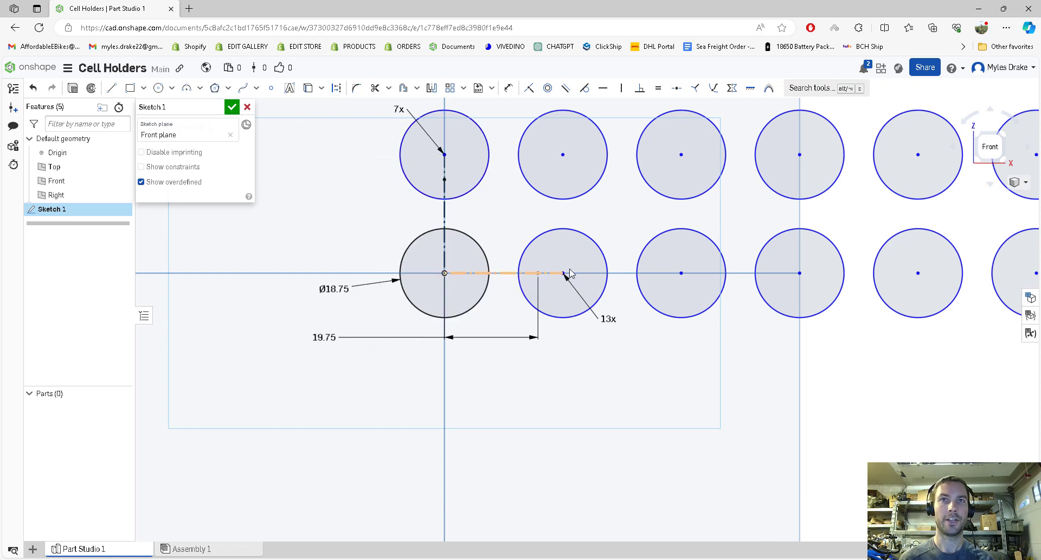
left_click_drag(564, 276, 538, 274)
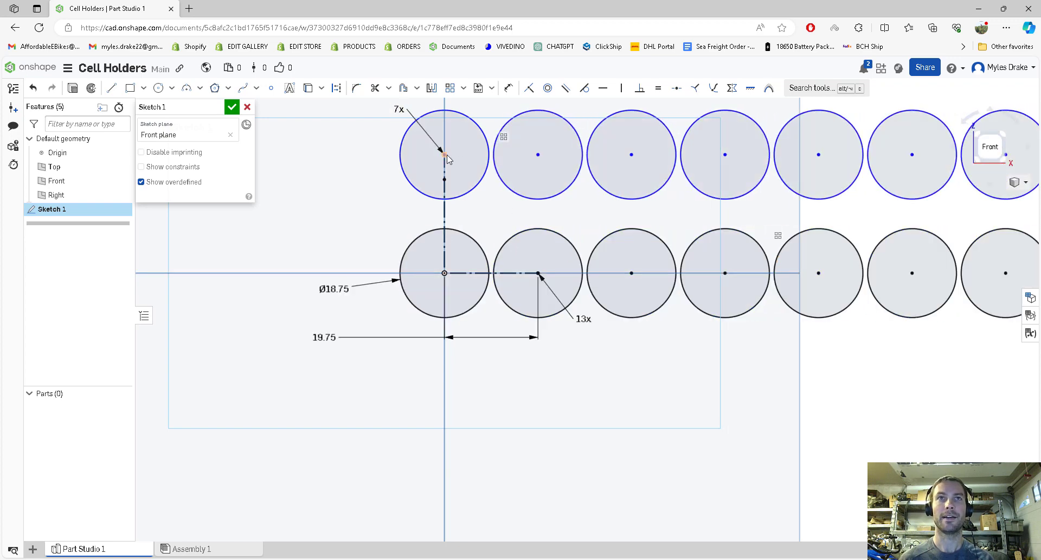
left_click_drag(444, 155, 445, 180)
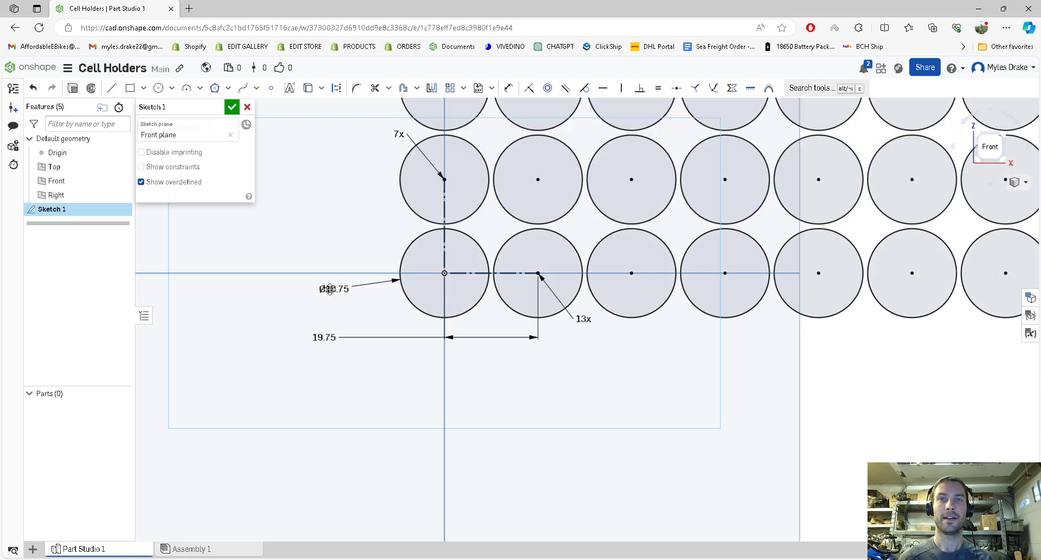
Step: Accept Sketch 1 with its 13 × 7 circle grid and select the Front plane
scroll(558, 228, "down", 6)
scroll(545, 156, "down", 3)
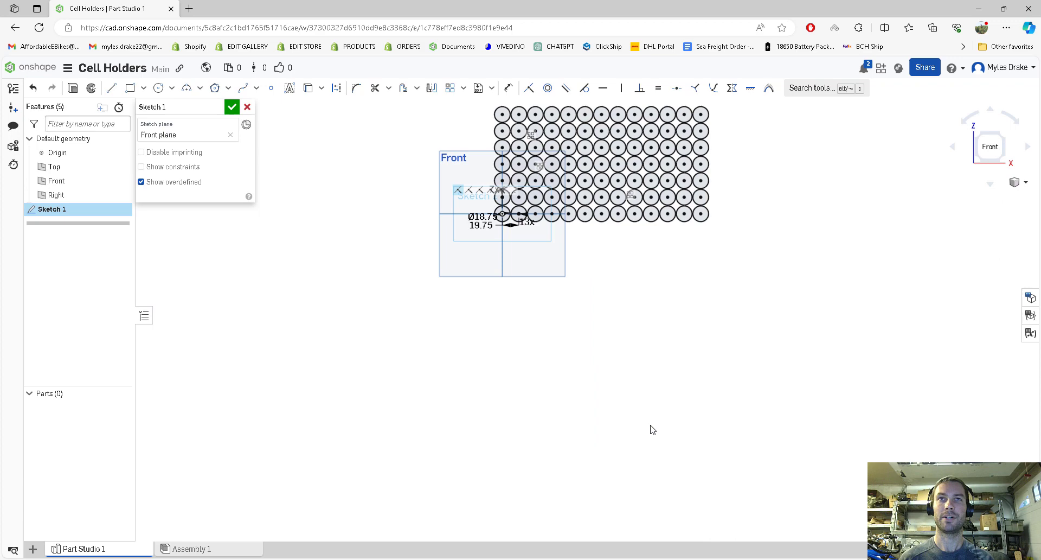
scroll(662, 420, "down", 2)
scroll(618, 337, "up", 2)
scroll(542, 271, "down", 2)
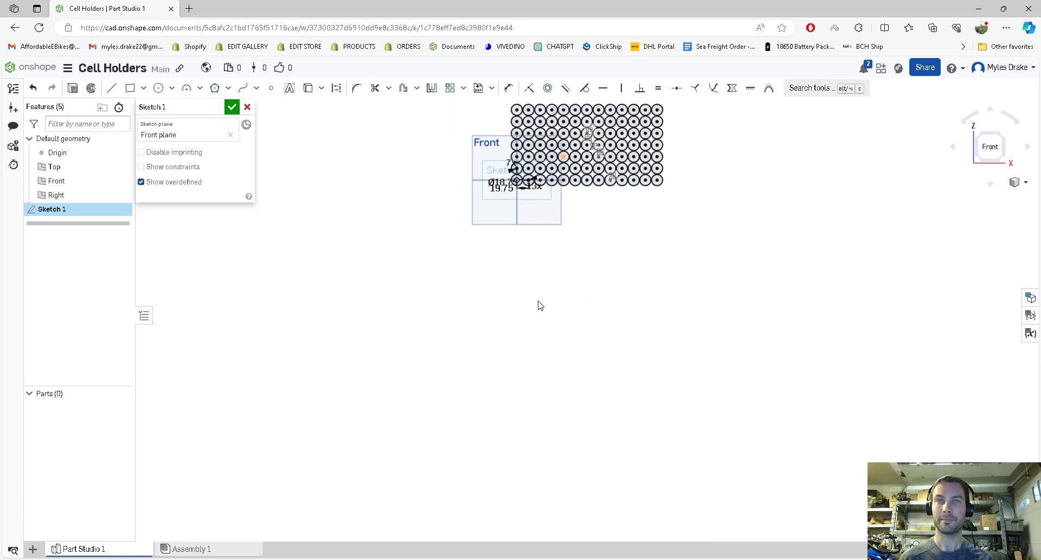
scroll(558, 430, "down", 1)
scroll(575, 150, "up", 4)
scroll(575, 151, "up", 4)
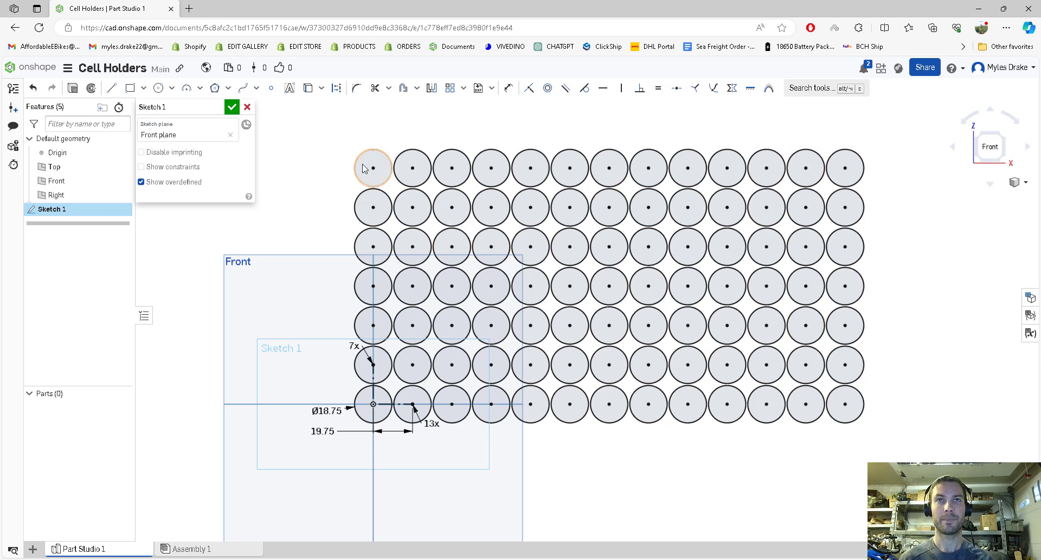
left_click(236, 110)
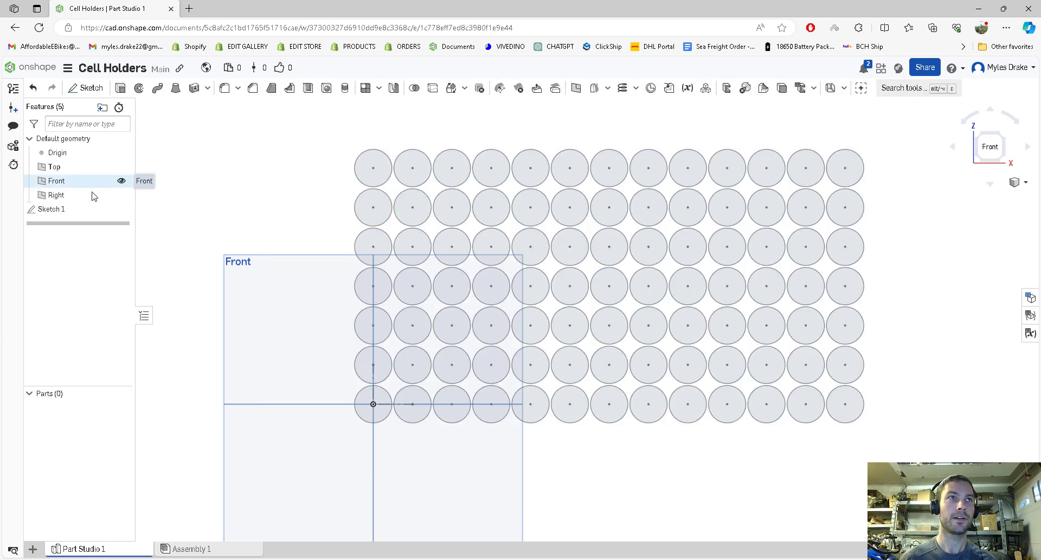
left_click(243, 270)
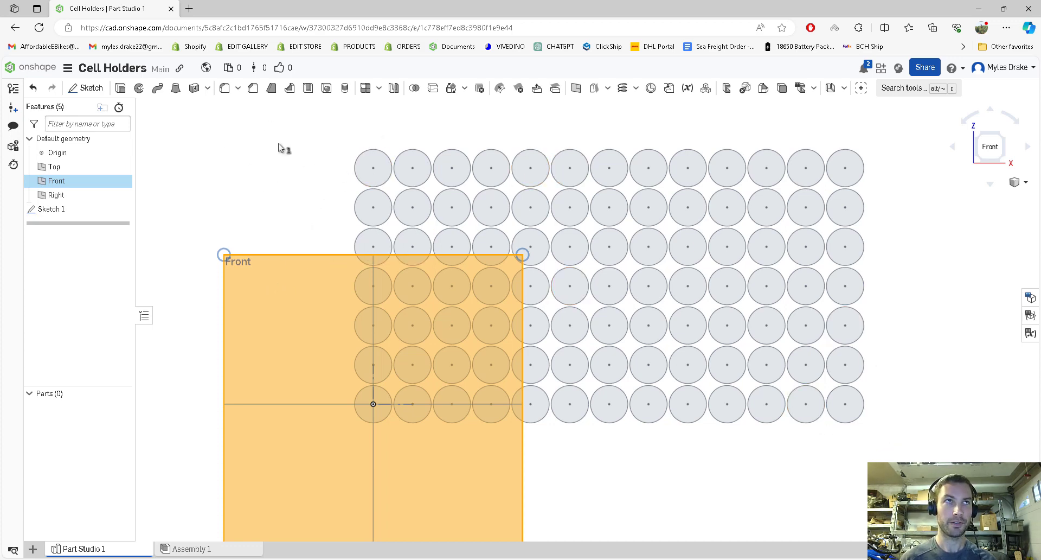
Step: Start Sketch 2 on the Front plane and paste Sketch 1's circle grid into it
left_click(86, 88)
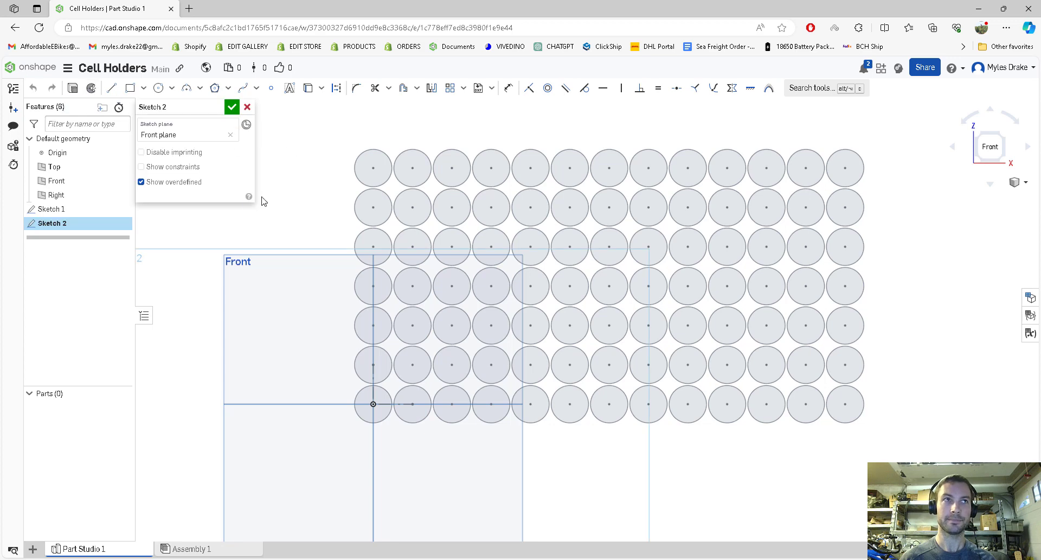
left_click(58, 211)
right_click(57, 211)
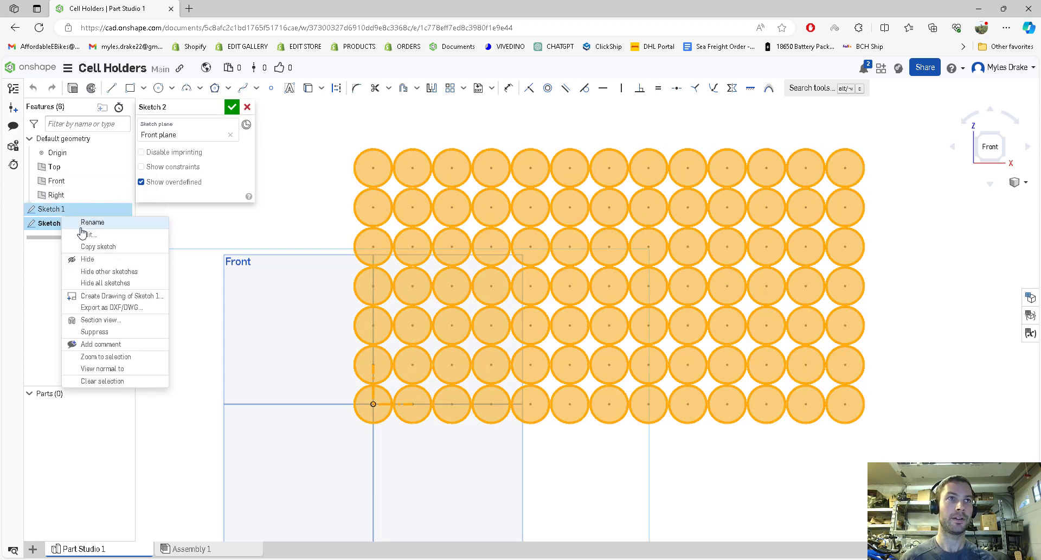
left_click(98, 246)
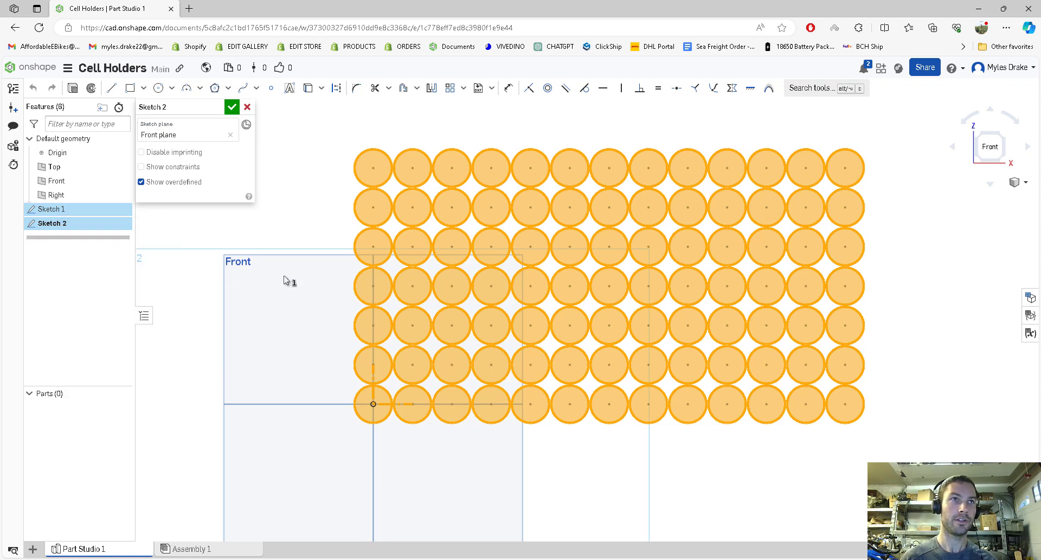
left_click(306, 219)
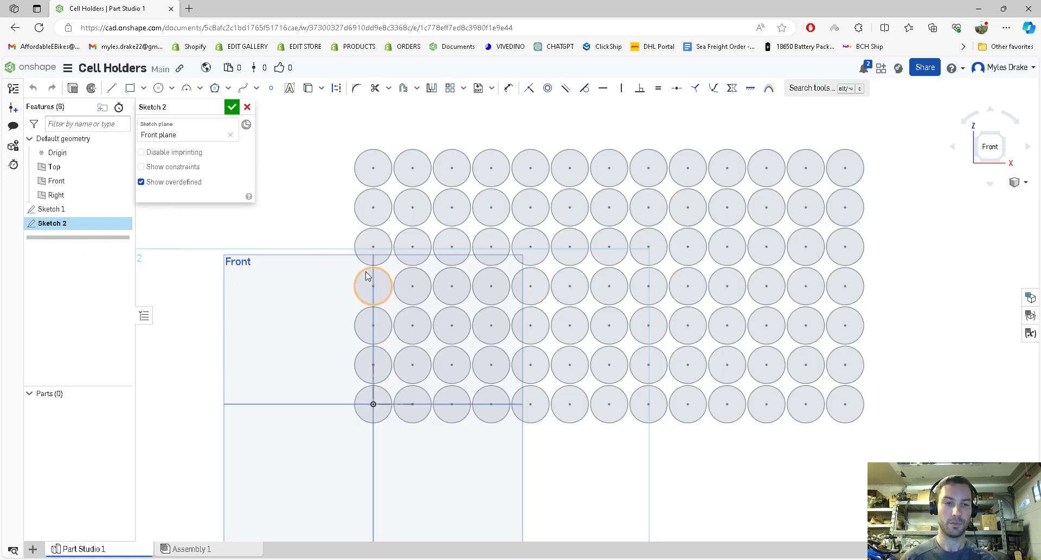
key("ctrl+v")
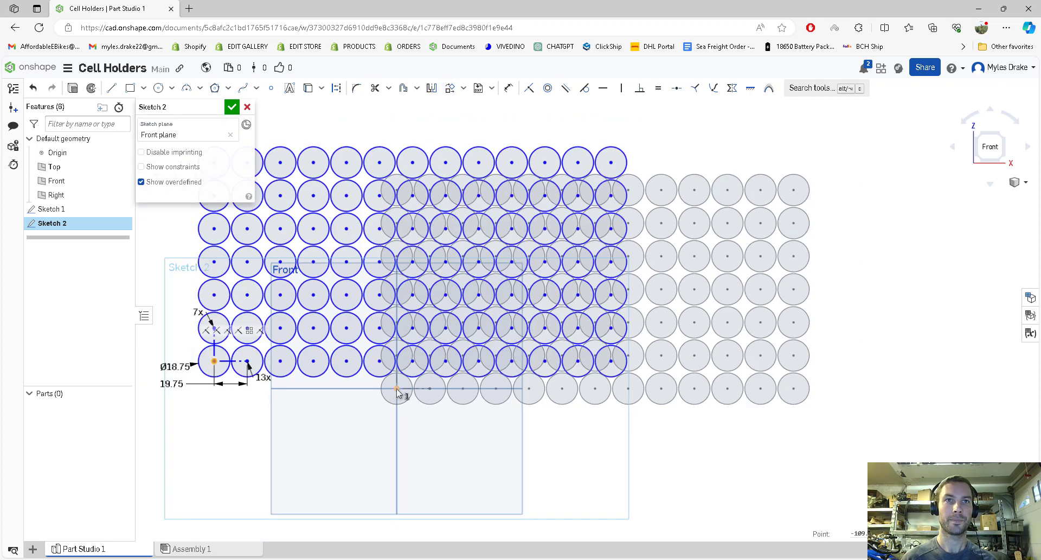
Step: Make the pasted grid's corner point coincident with Sketch 1's origin
right_click(397, 389)
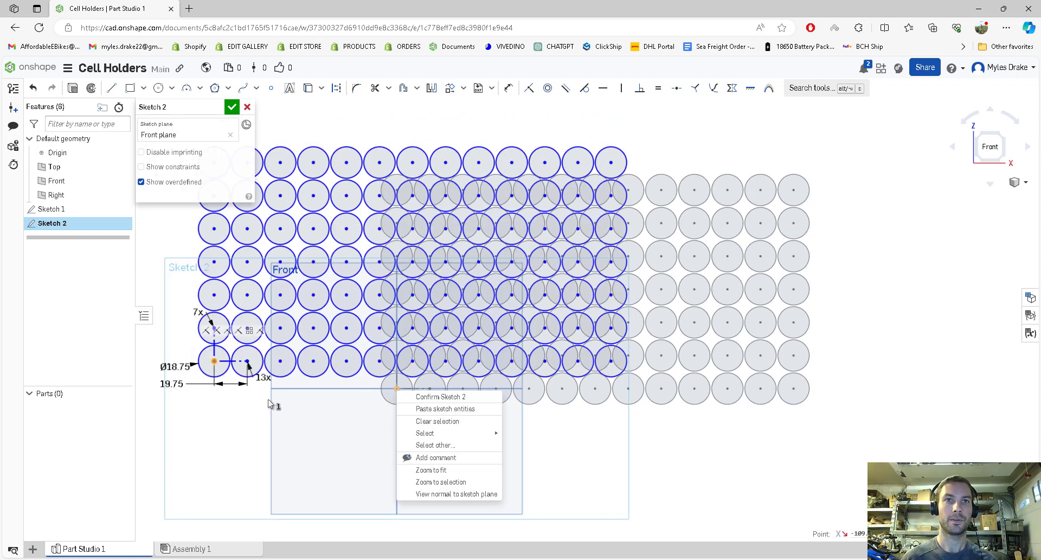
left_click(193, 425)
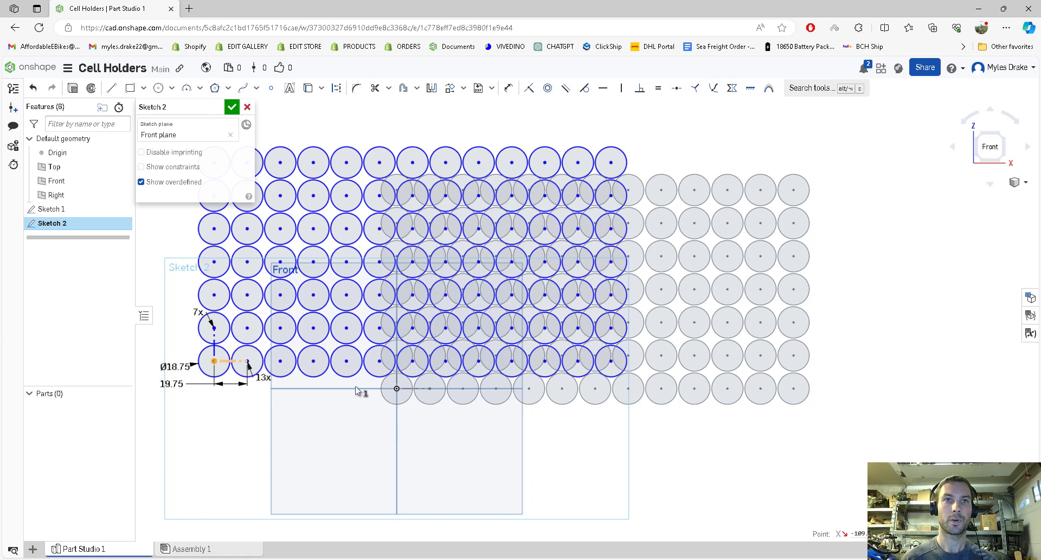
left_click(397, 389)
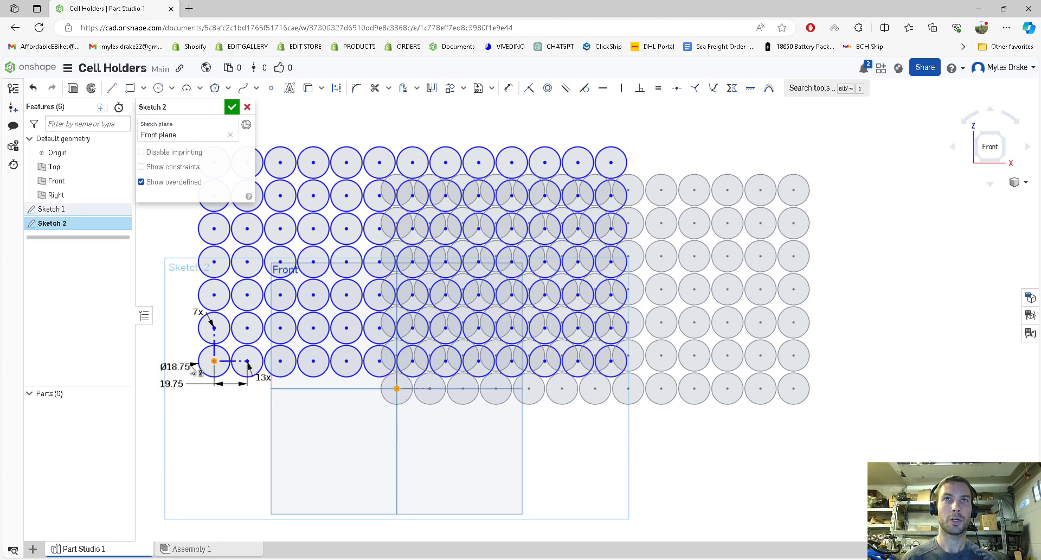
left_click(530, 92)
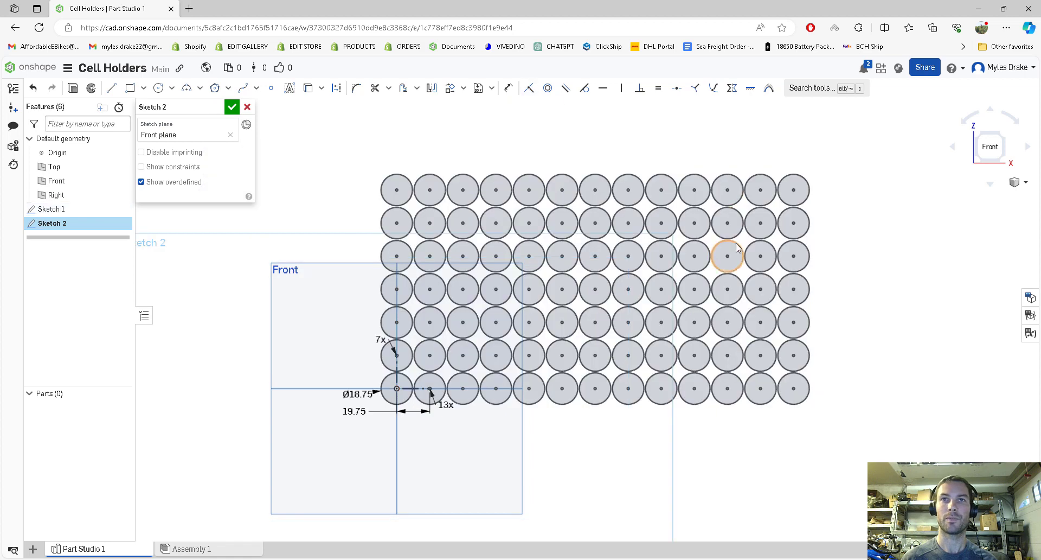
Step: Offset the top-left corner circle into a surrounding ring
scroll(731, 240, "up", 1)
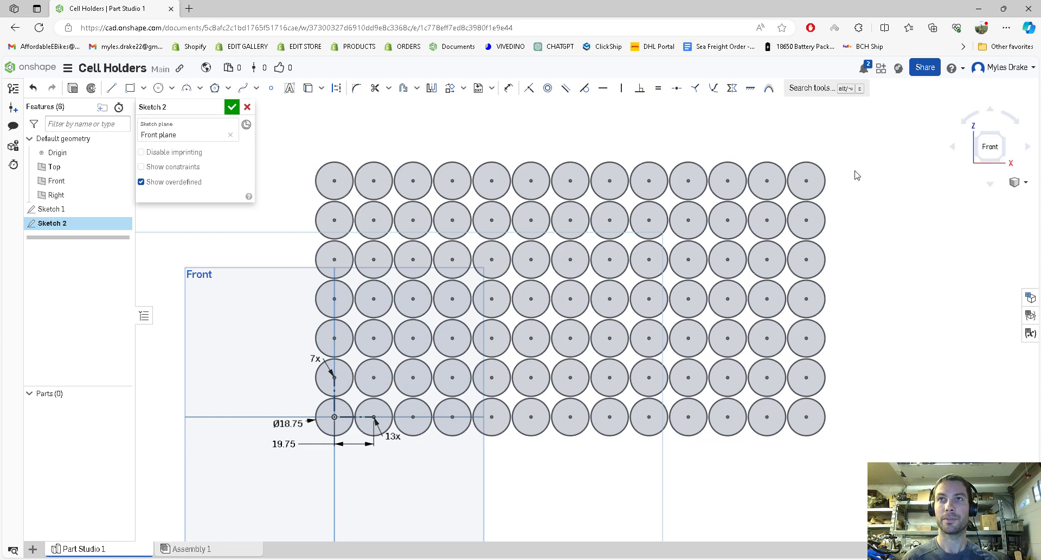
left_click(339, 183)
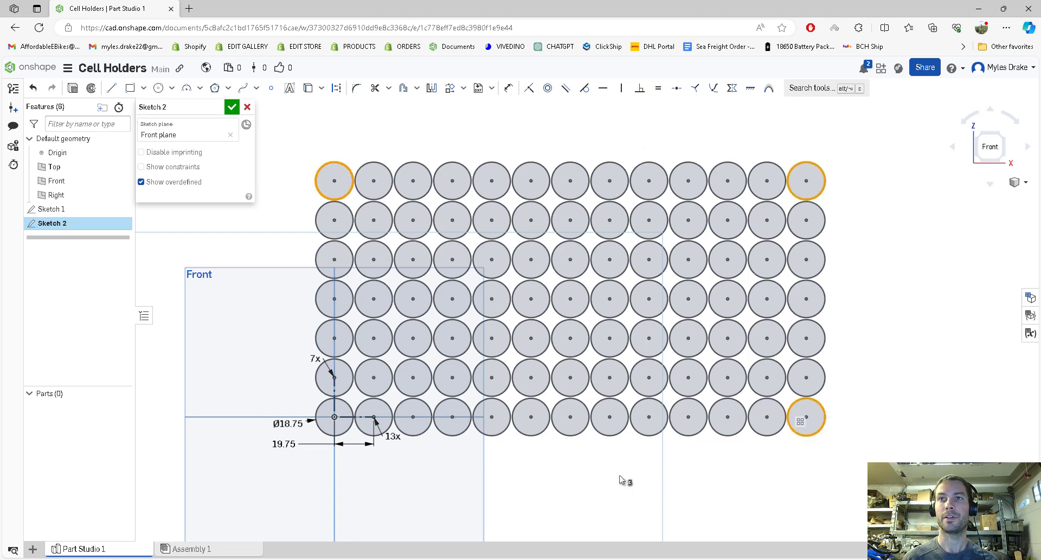
left_click(331, 435)
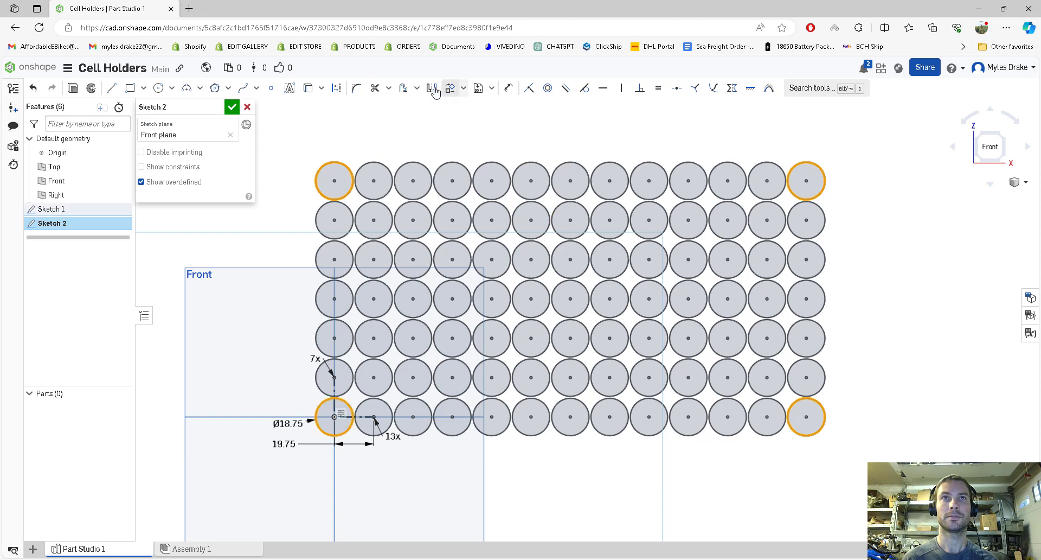
left_click(403, 89)
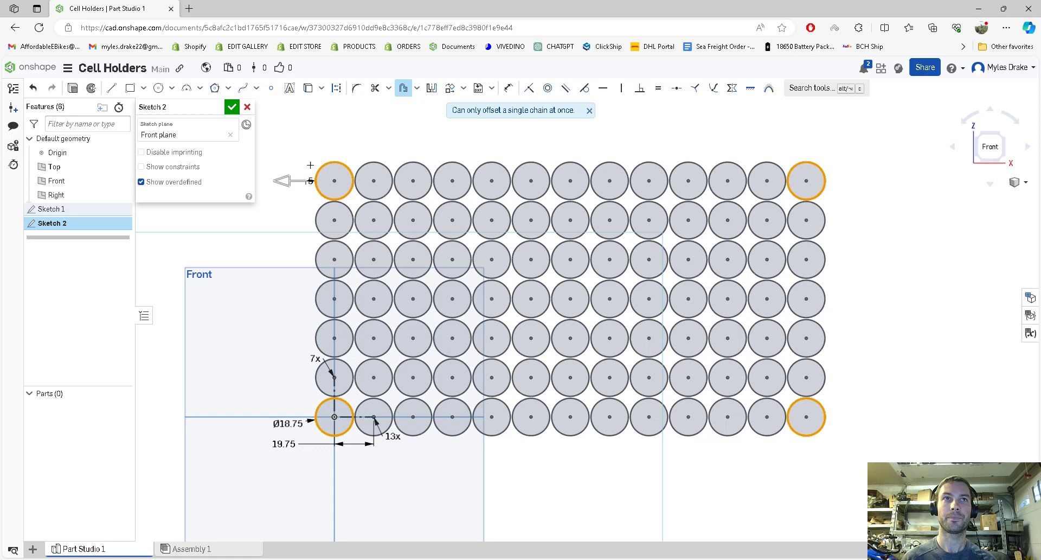
left_click(311, 124)
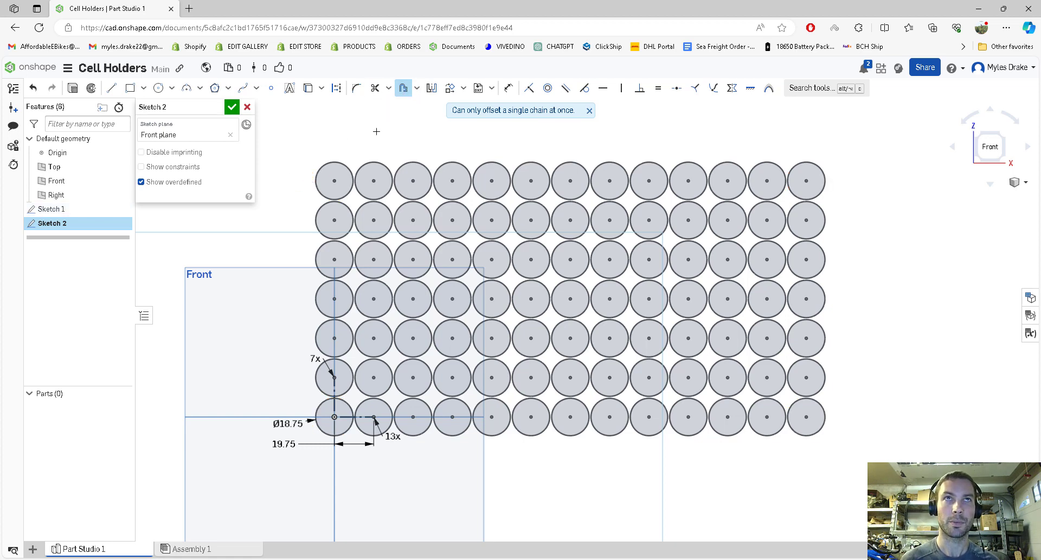
left_click(341, 162)
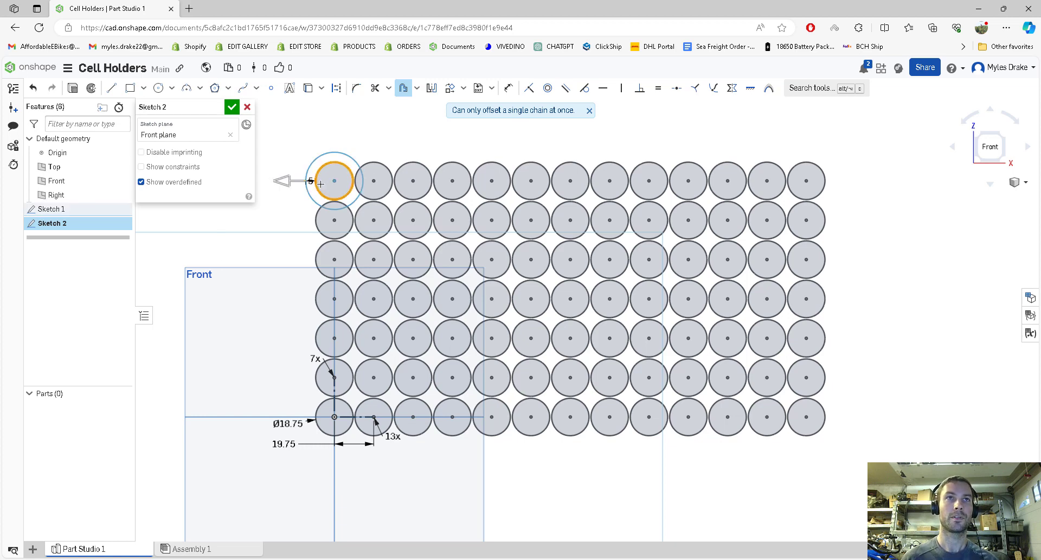
scroll(321, 183, "up", 5)
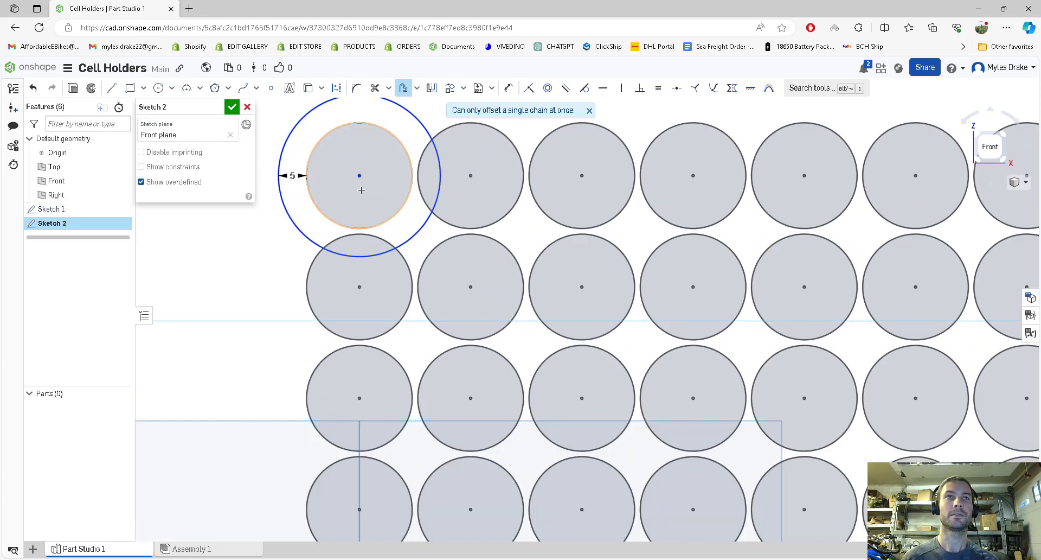
left_click(367, 239)
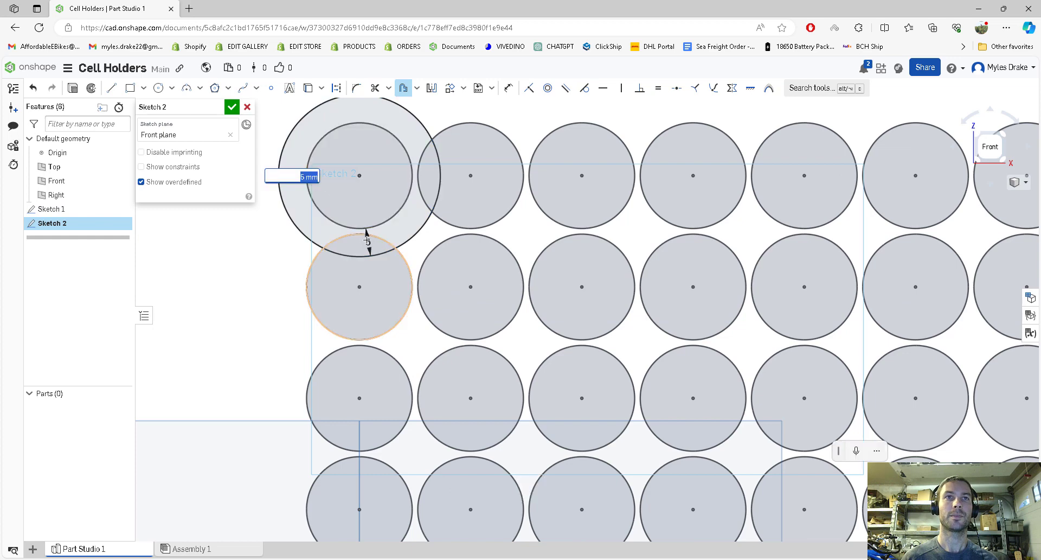
key("Return")
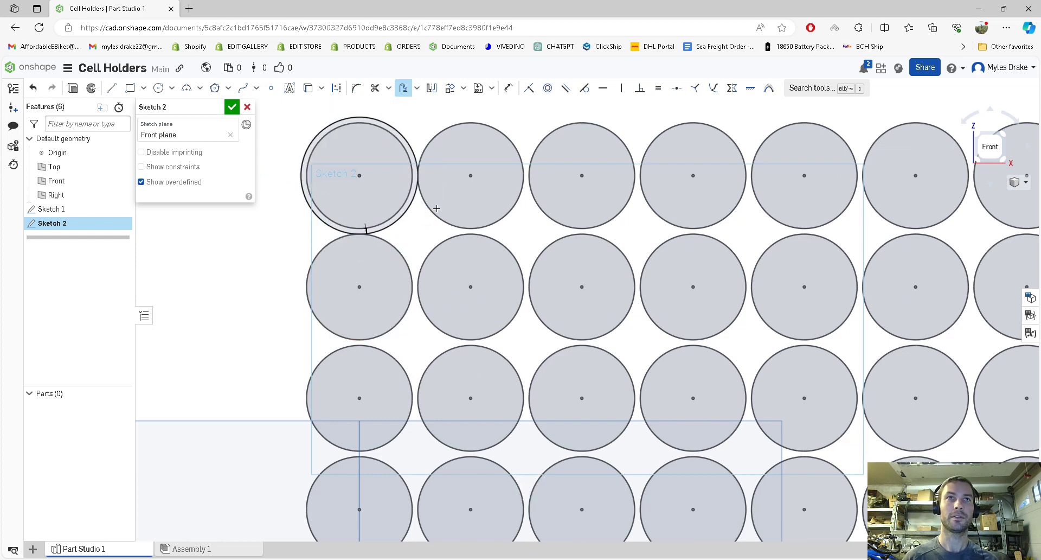
Step: Offset the top-right, bottom-right and bottom-left corner circles by 1 mm
scroll(548, 254, "down", 8)
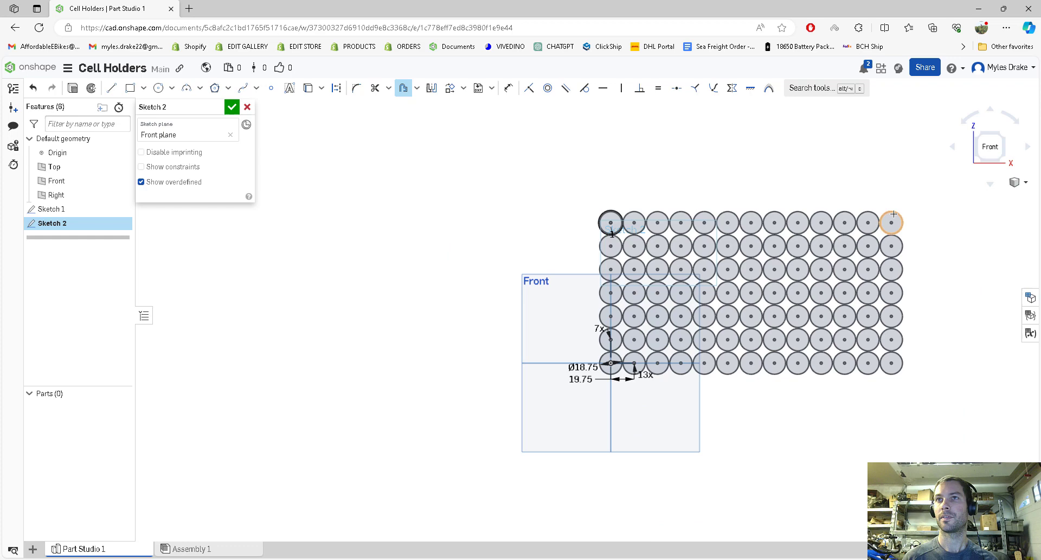
left_click(894, 214)
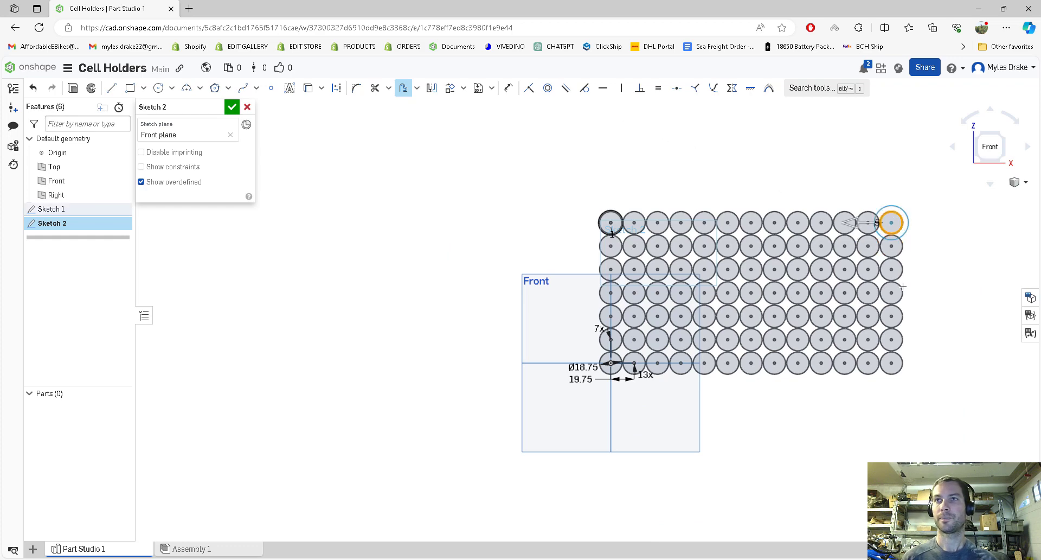
left_click(889, 374)
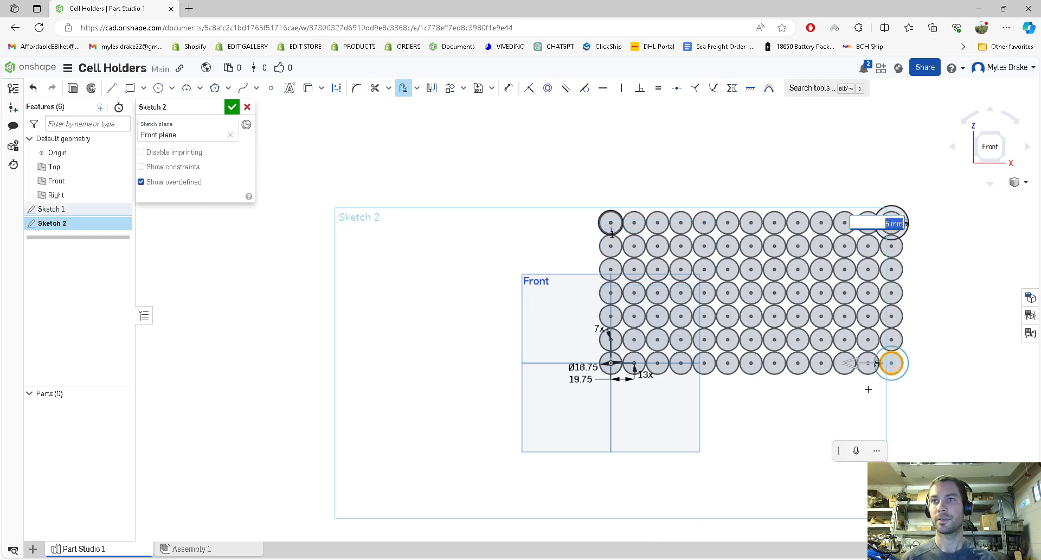
key("Return")
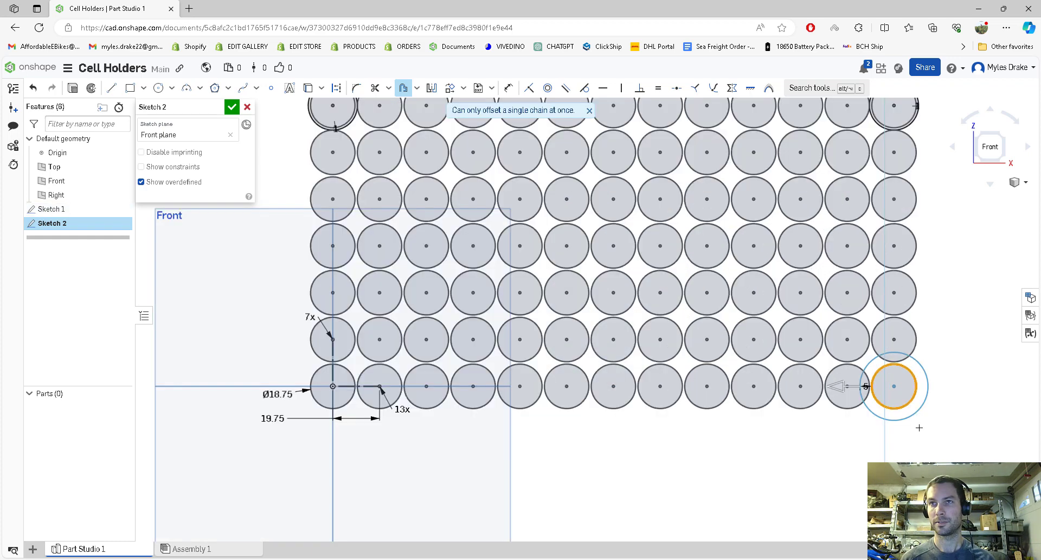
scroll(868, 385, "up", 3)
left_click(886, 400)
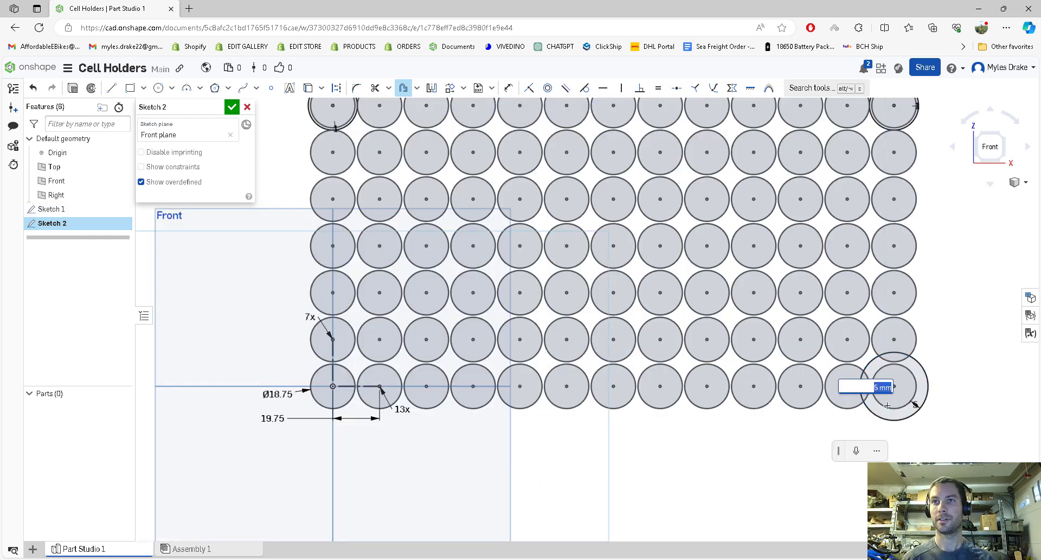
type("1")
key("Return")
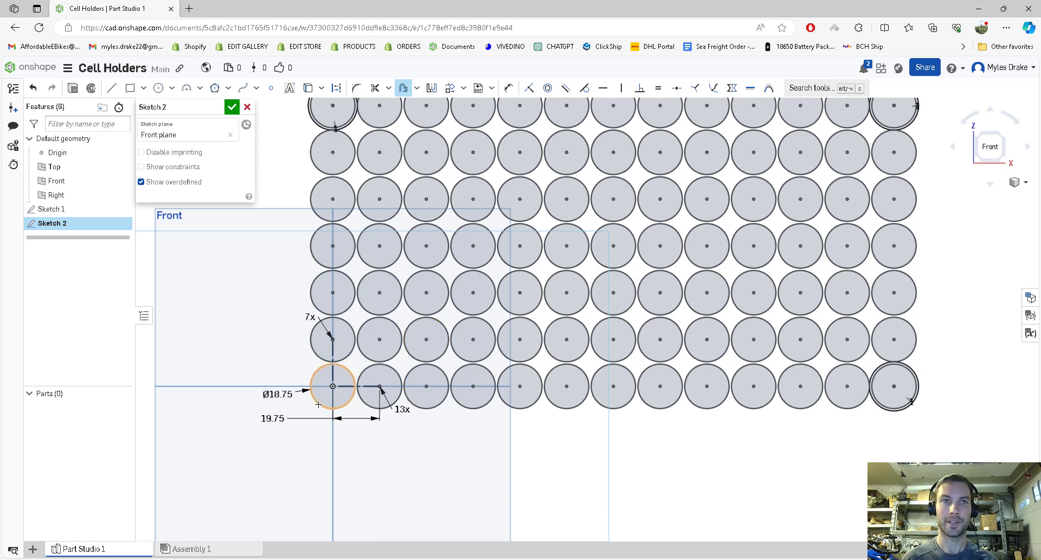
left_click(309, 383)
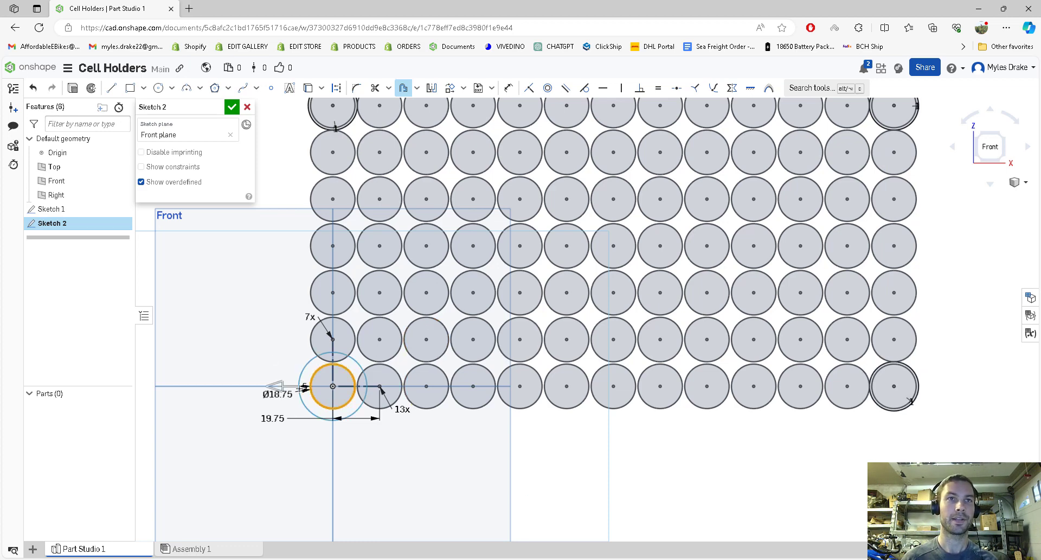
left_click(299, 388)
double_click(303, 385)
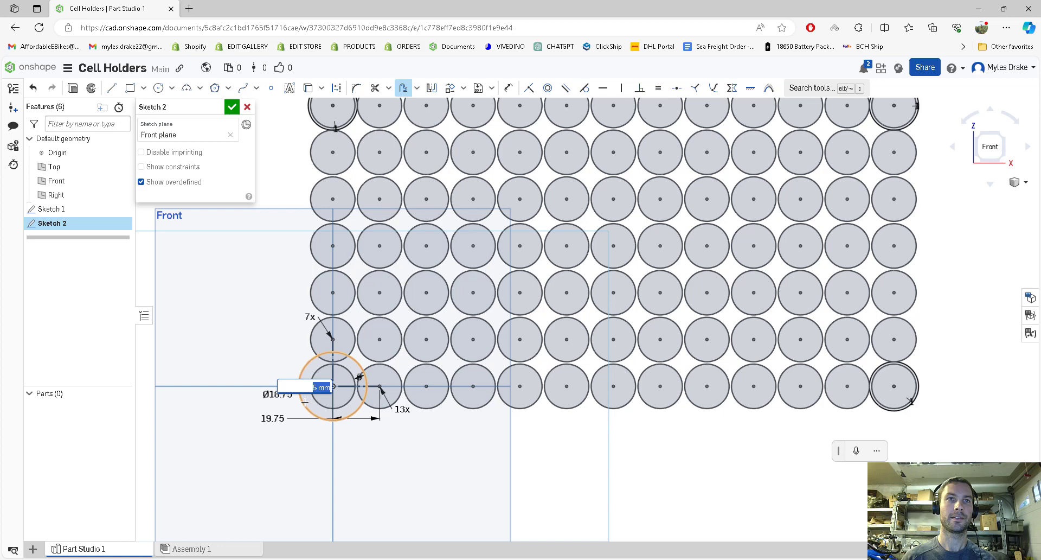
type("1")
key("Return")
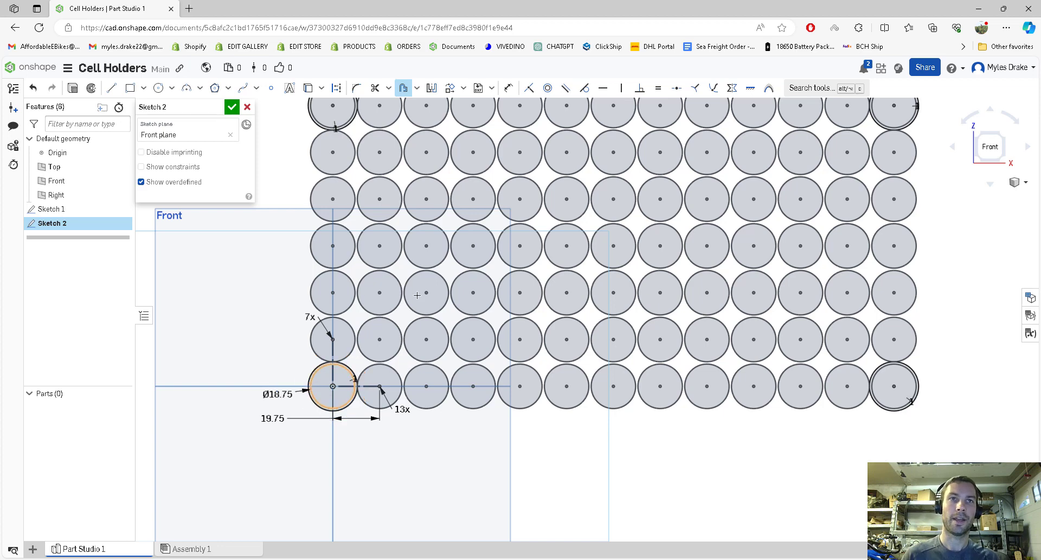
Step: Convert the four corner offset rings into construction geometry
scroll(324, 299, "down", 3)
scroll(376, 211, "up", 2)
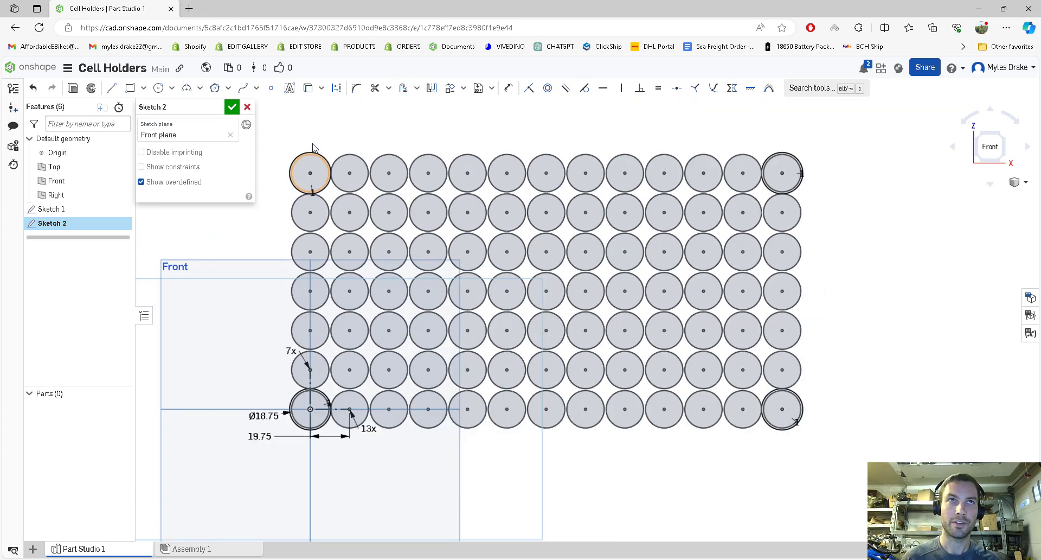
left_click(319, 157)
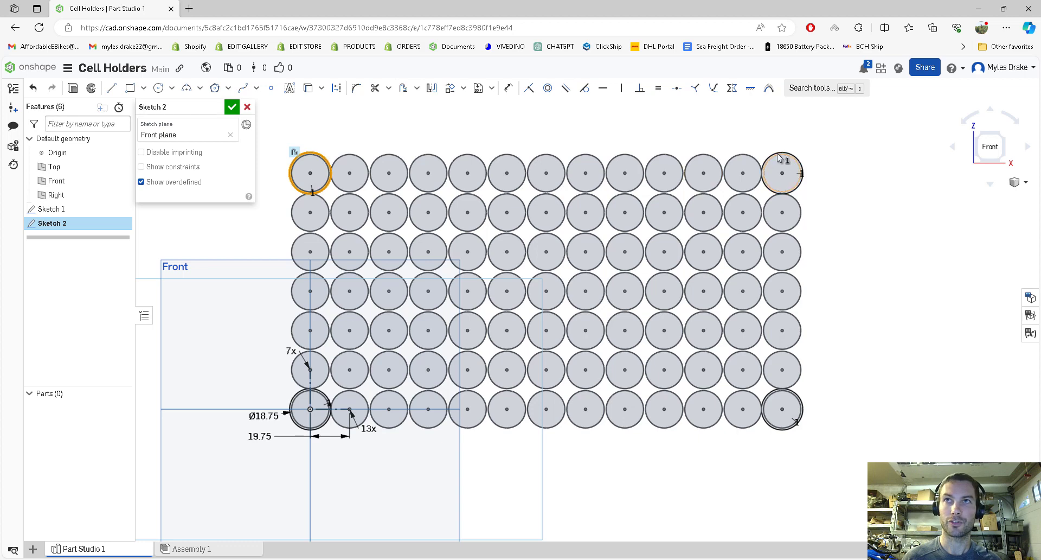
left_click(797, 162)
left_click(802, 413)
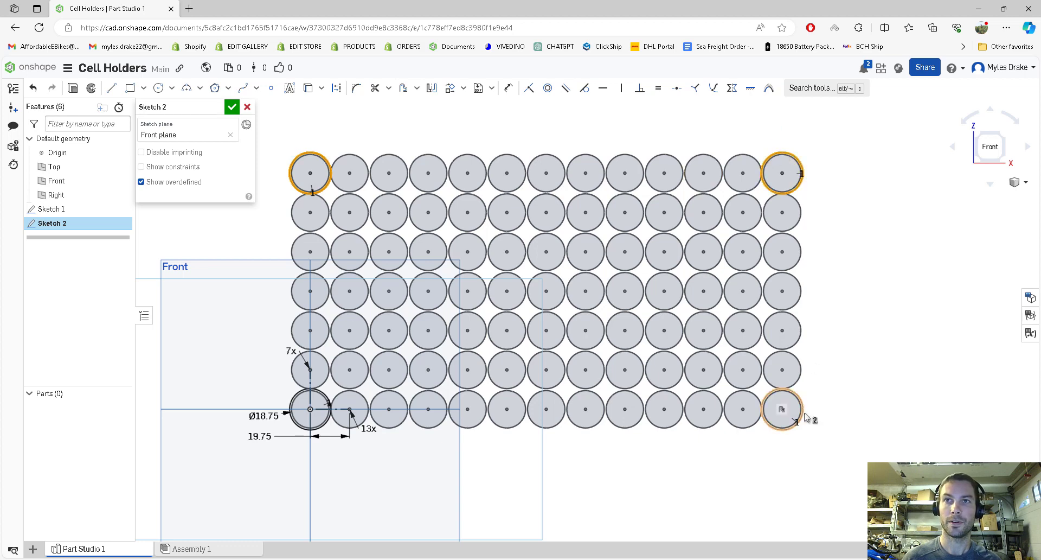
left_click(293, 399)
key("d")
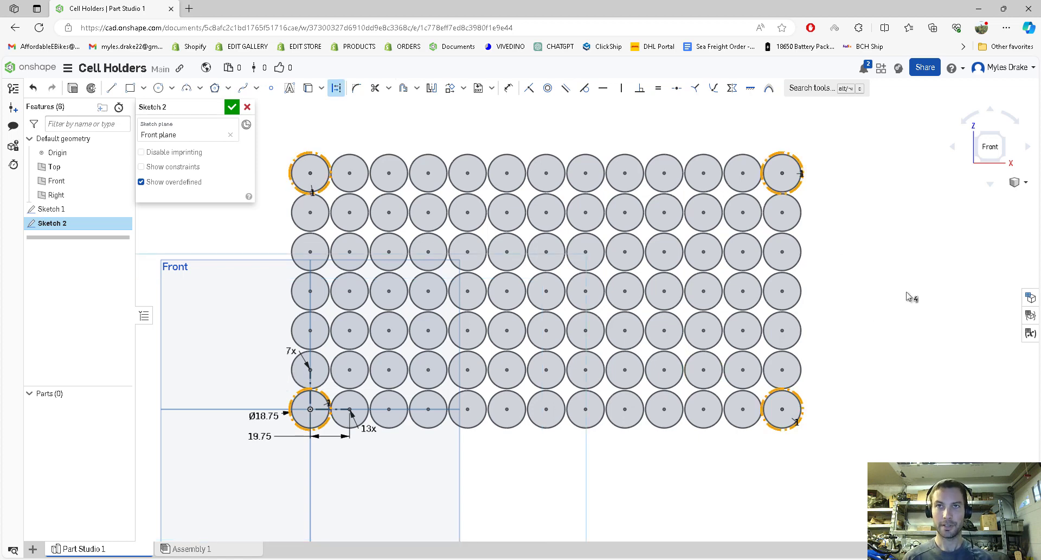
key("Escape")
Step: Draw the right edge line from the bottom-right ring up to the top-right circle
key("l")
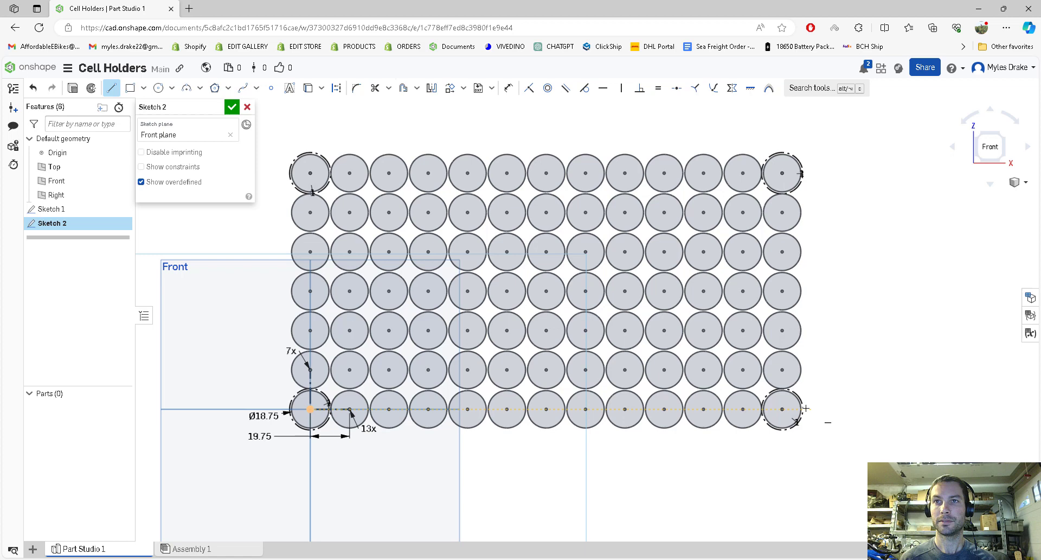
scroll(814, 369, "up", 4)
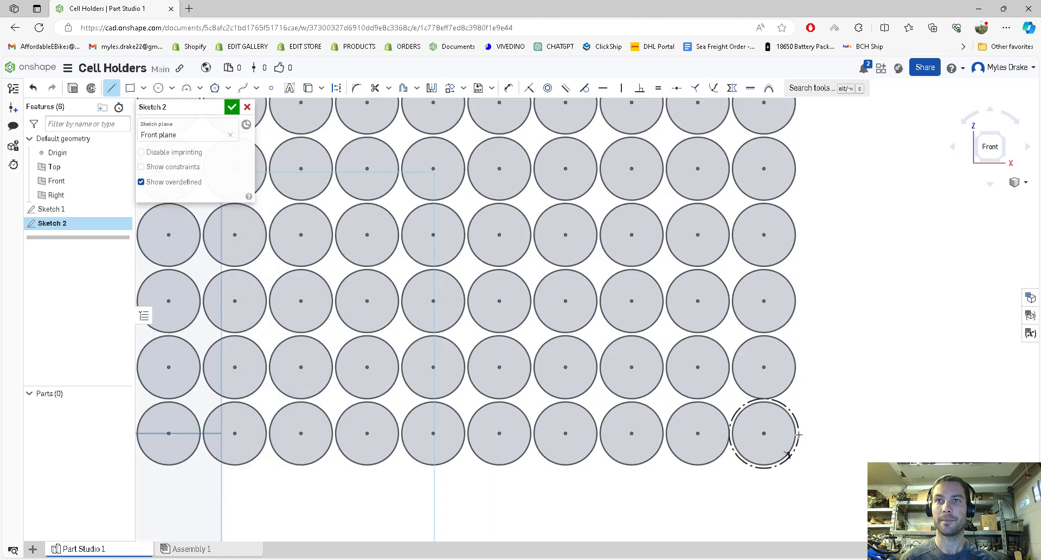
left_click(798, 432)
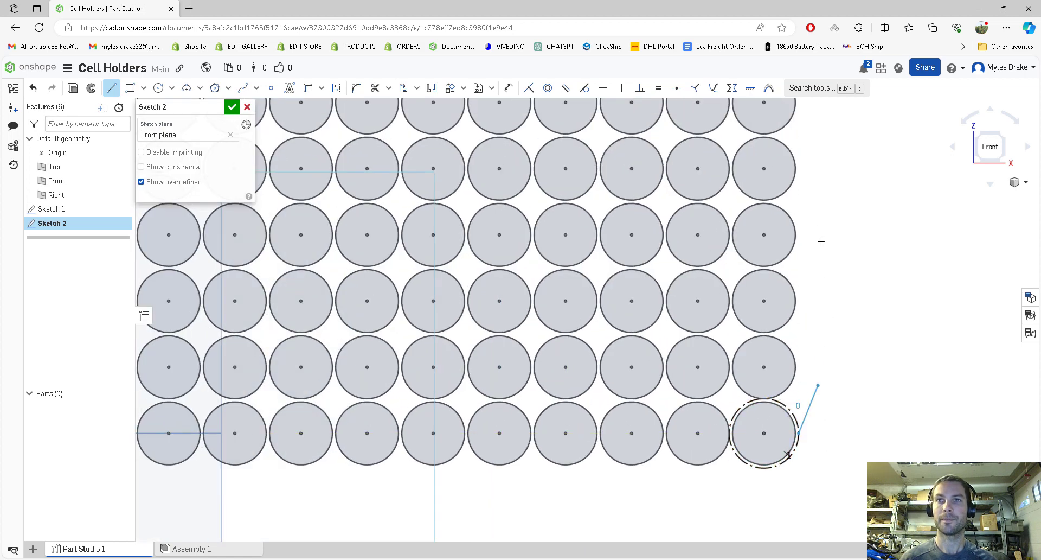
scroll(793, 188, "down", 3)
scroll(799, 135, "up", 2)
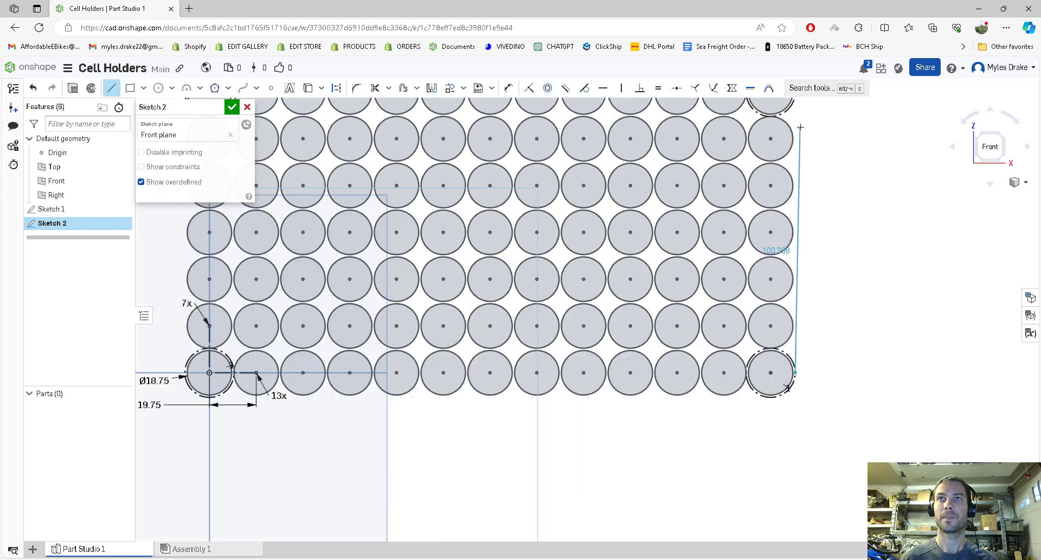
scroll(797, 325, "down", 2)
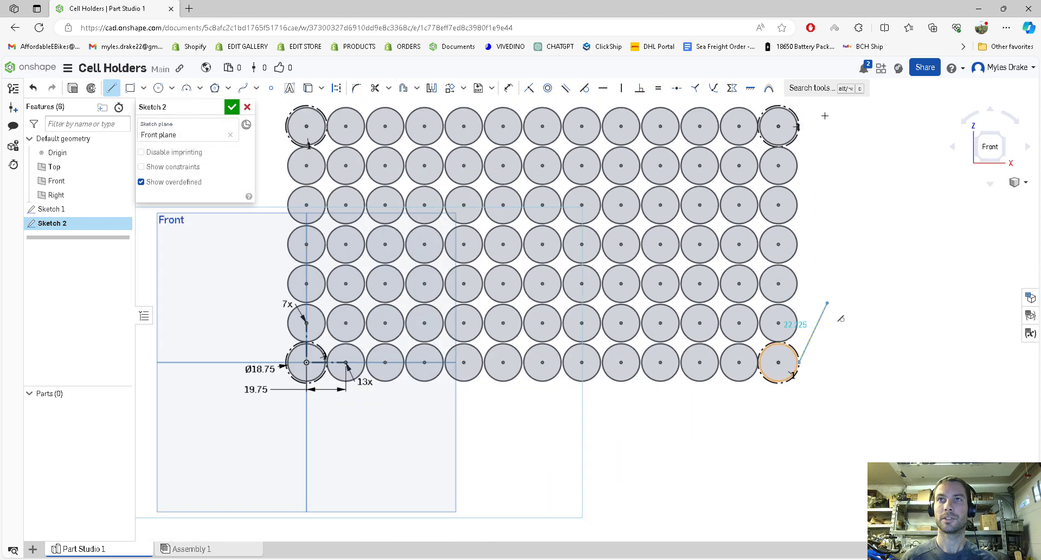
scroll(796, 111, "up", 2)
scroll(793, 109, "up", 4)
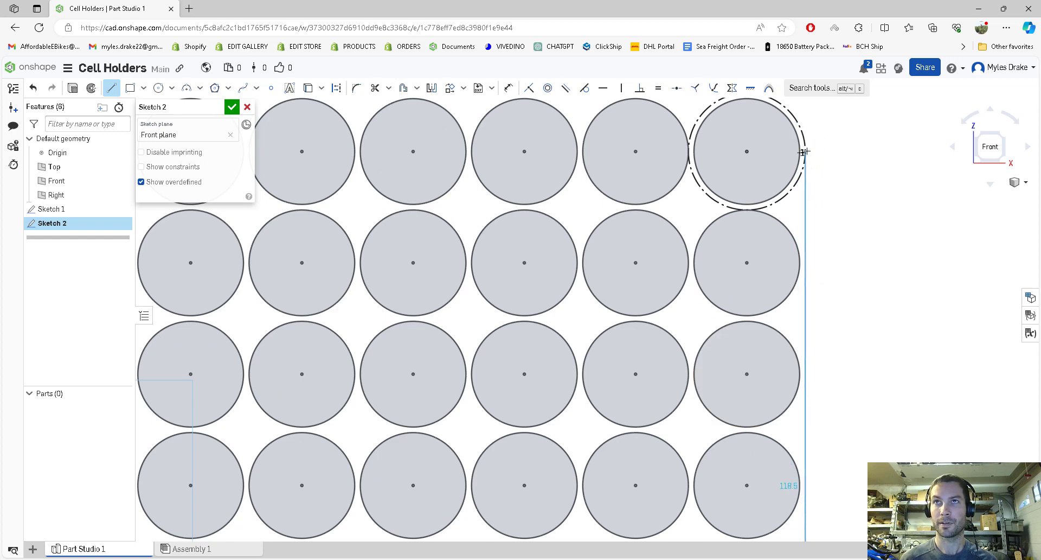
left_click(804, 149)
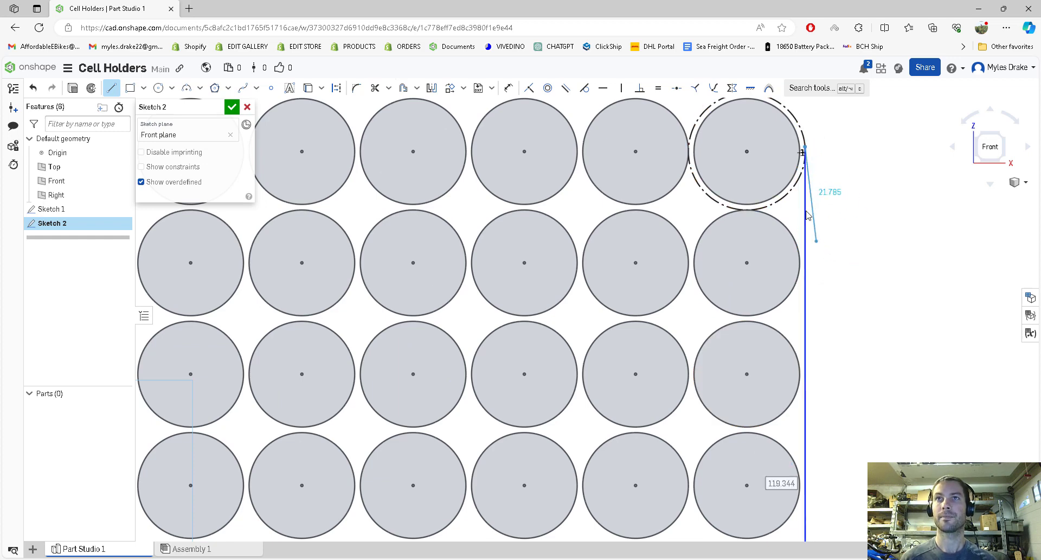
key("Escape")
scroll(760, 266, "down", 2)
scroll(689, 150, "down", 2)
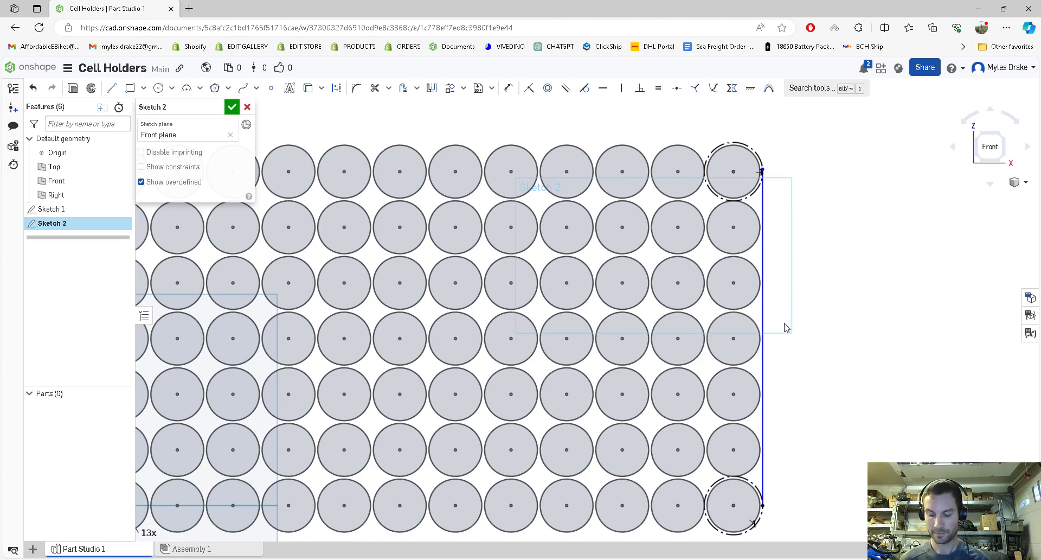
Step: Draw the left edge line from the top-left circle down to the bottom-left circle
key("l")
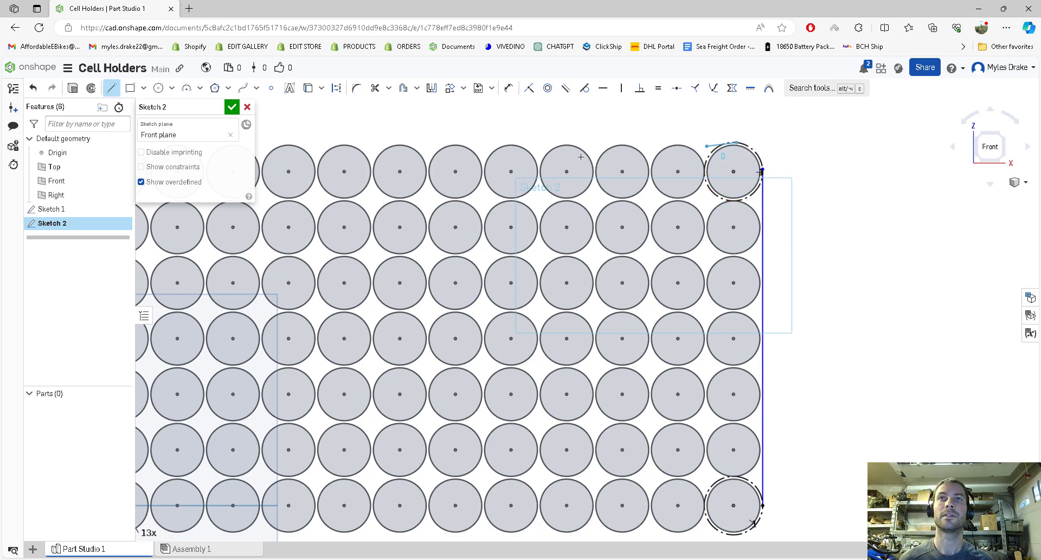
scroll(610, 163, "down", 5)
scroll(434, 160, "up", 5)
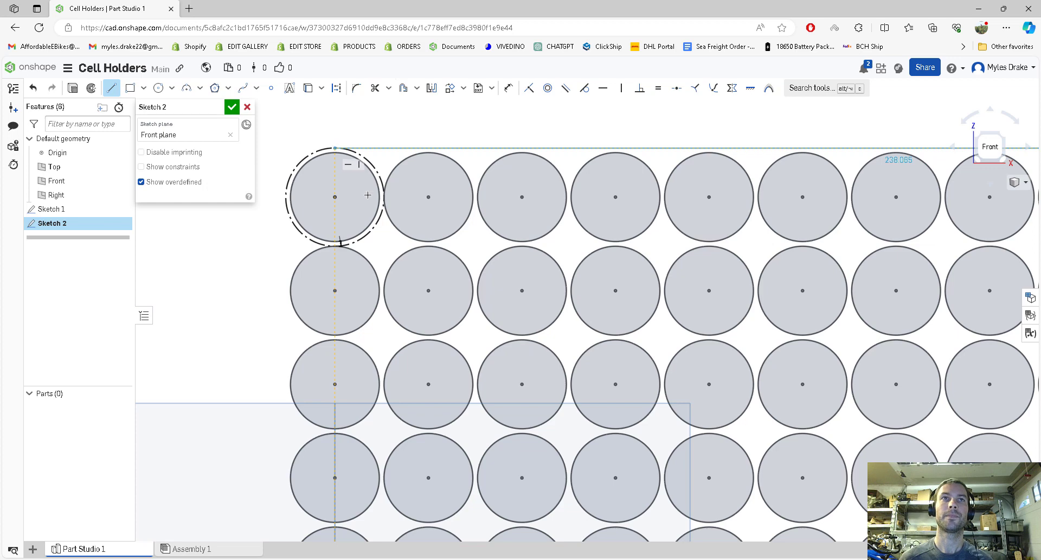
scroll(314, 214, "down", 2)
key("Escape")
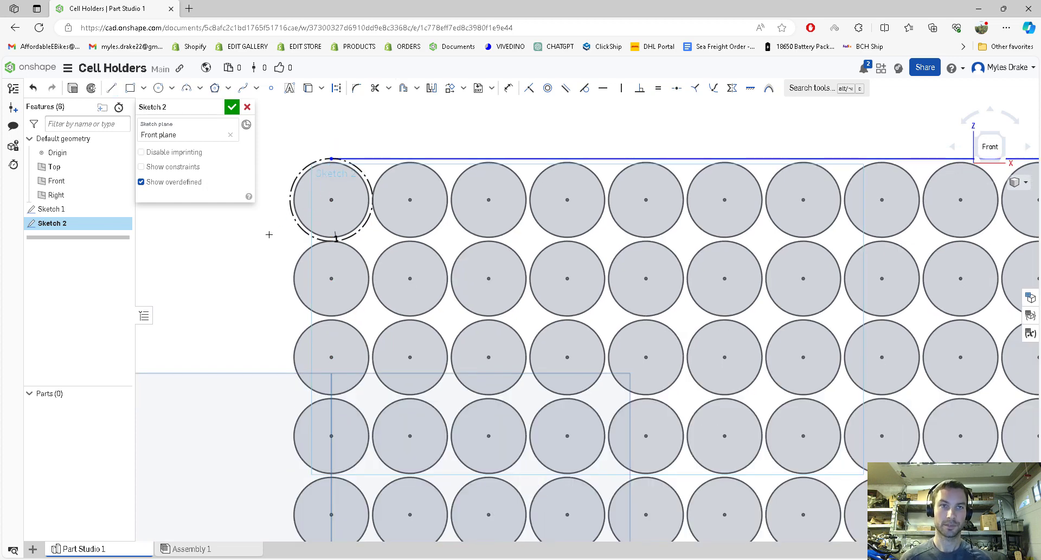
key("l")
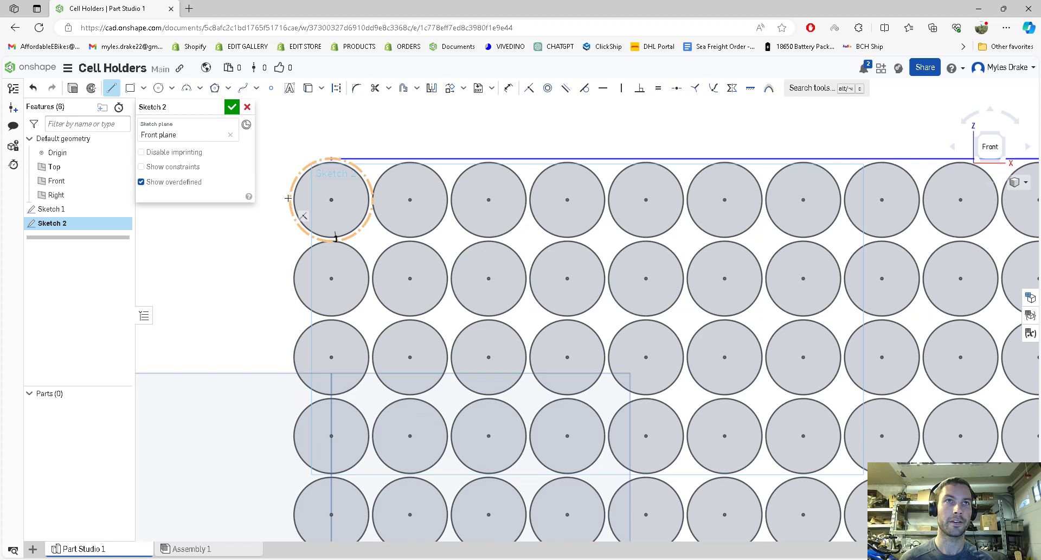
left_click(288, 198)
scroll(288, 197, "down", 3)
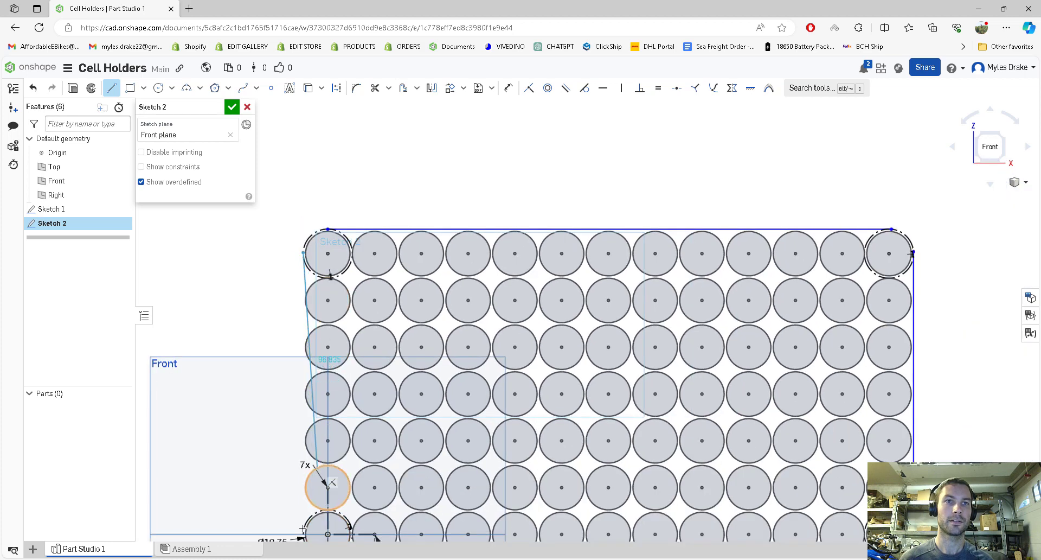
scroll(304, 522, "up", 5)
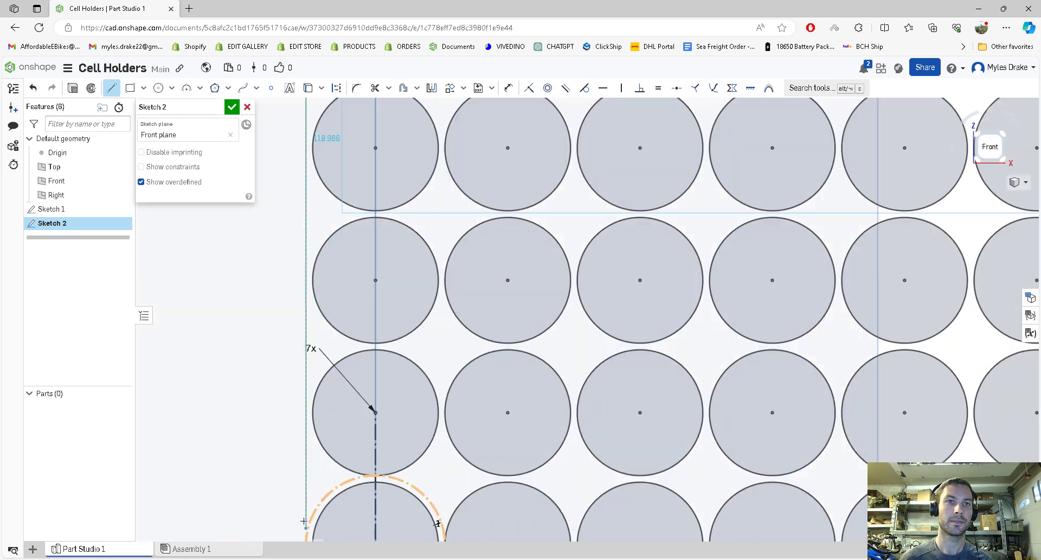
left_click(307, 529)
scroll(295, 475, "down", 2)
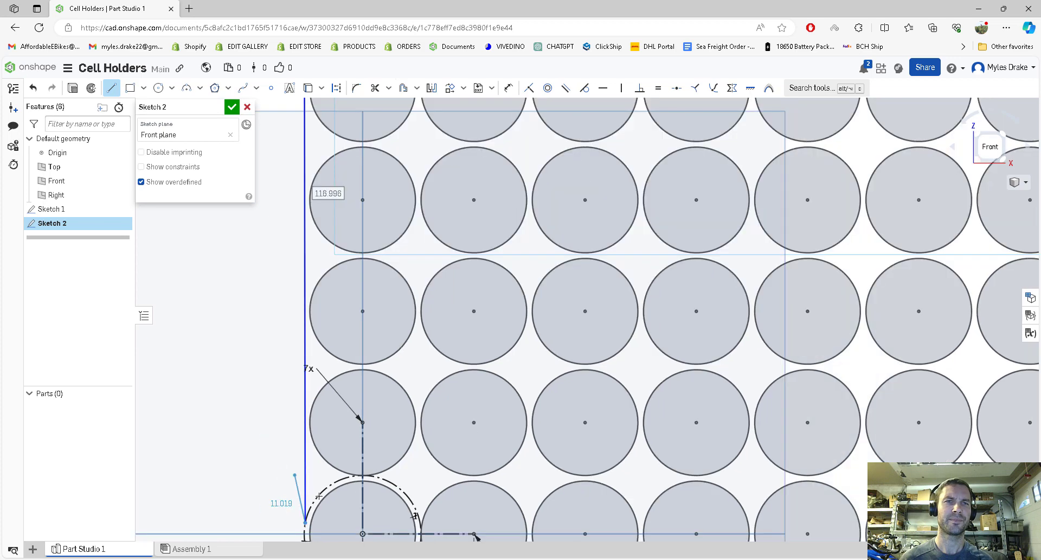
scroll(319, 495, "down", 2)
key("Escape")
scroll(378, 478, "down", 3)
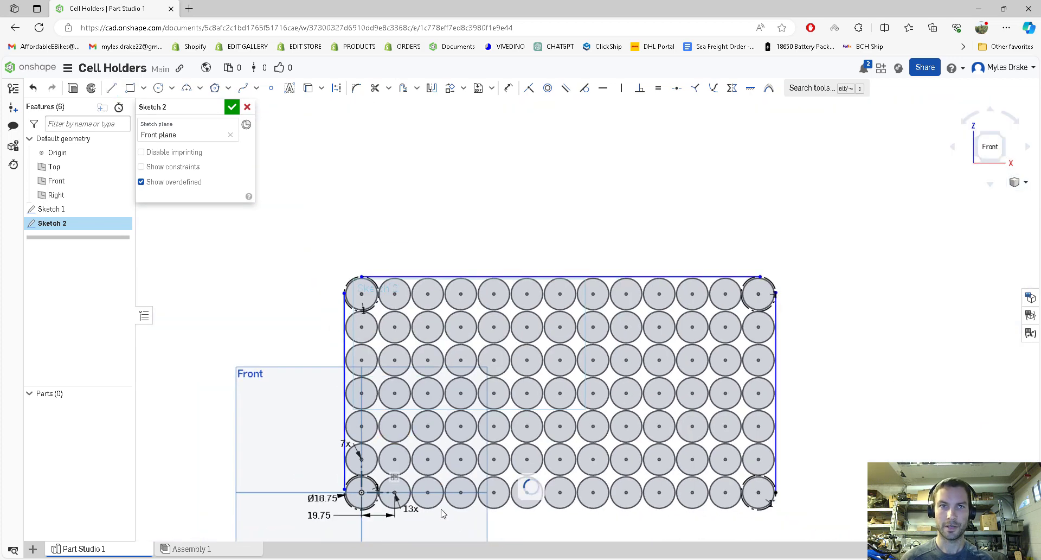
Step: Draw the bottom edge line starting at the bottom-right circle
key("l")
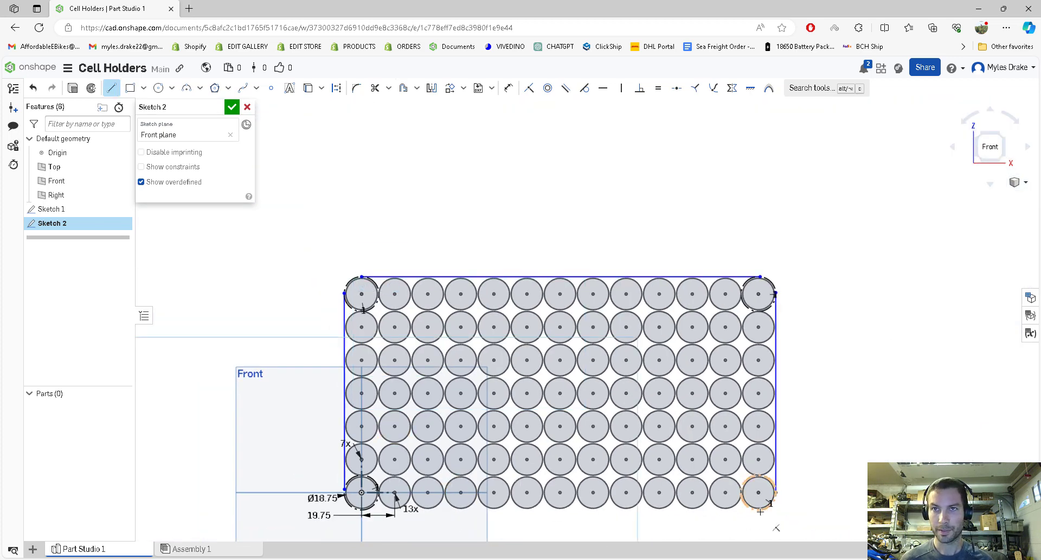
left_click(759, 509)
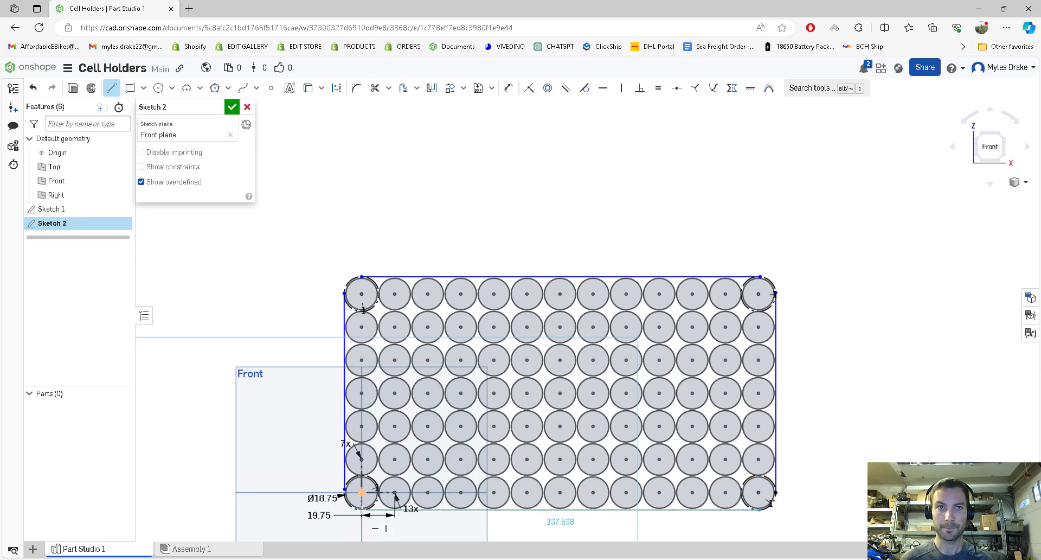
key("Escape")
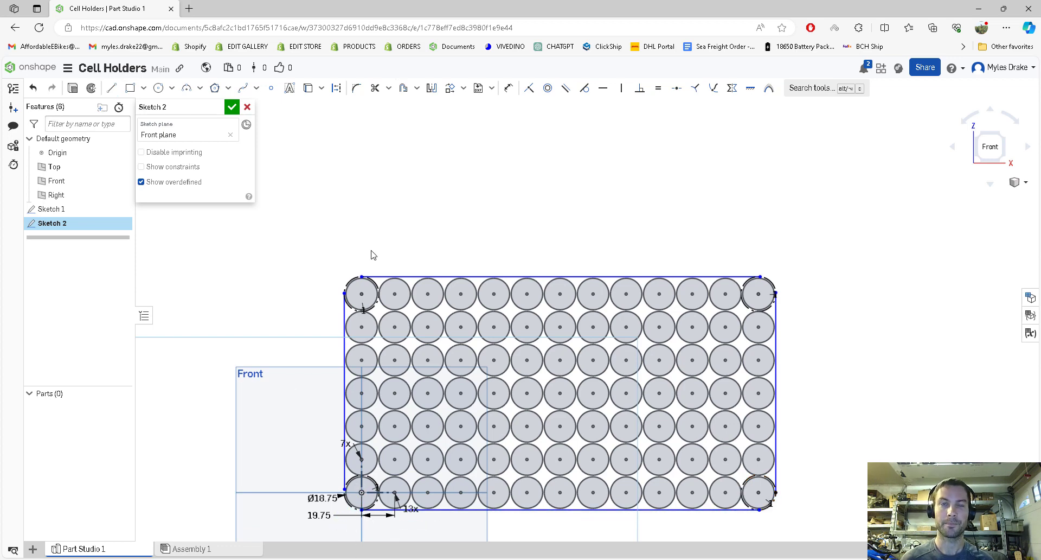
scroll(369, 255, "up", 3)
scroll(344, 302, "up", 4)
Step: Make the top edge line tangent to the top-left corner circle
left_click(428, 318)
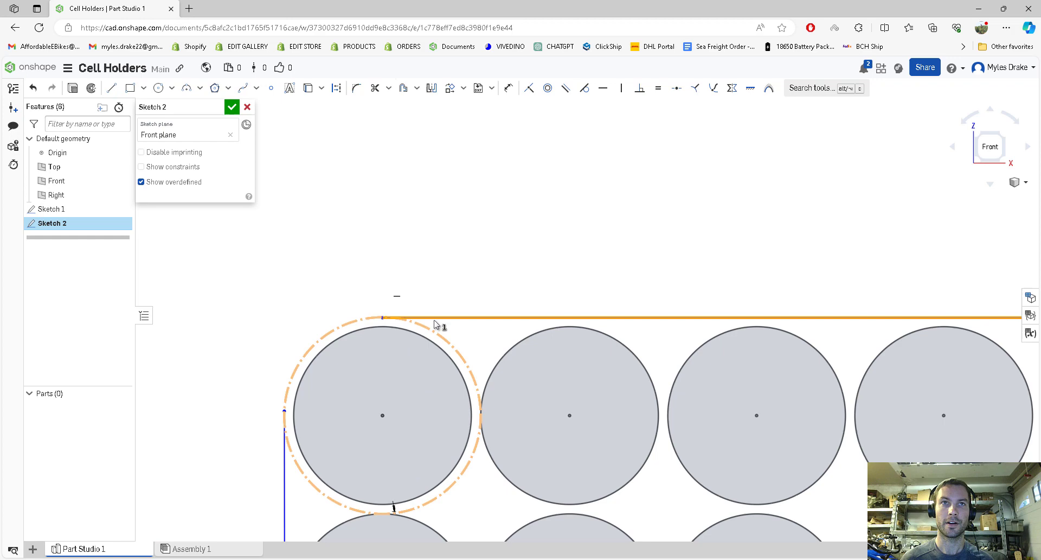
left_click(418, 322)
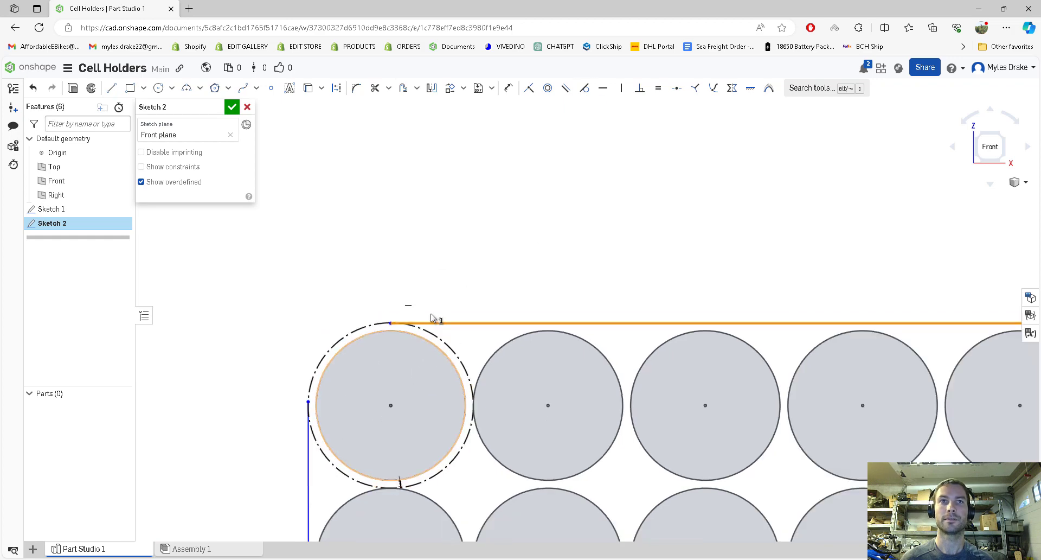
scroll(426, 331, "up", 2)
right_click(429, 348)
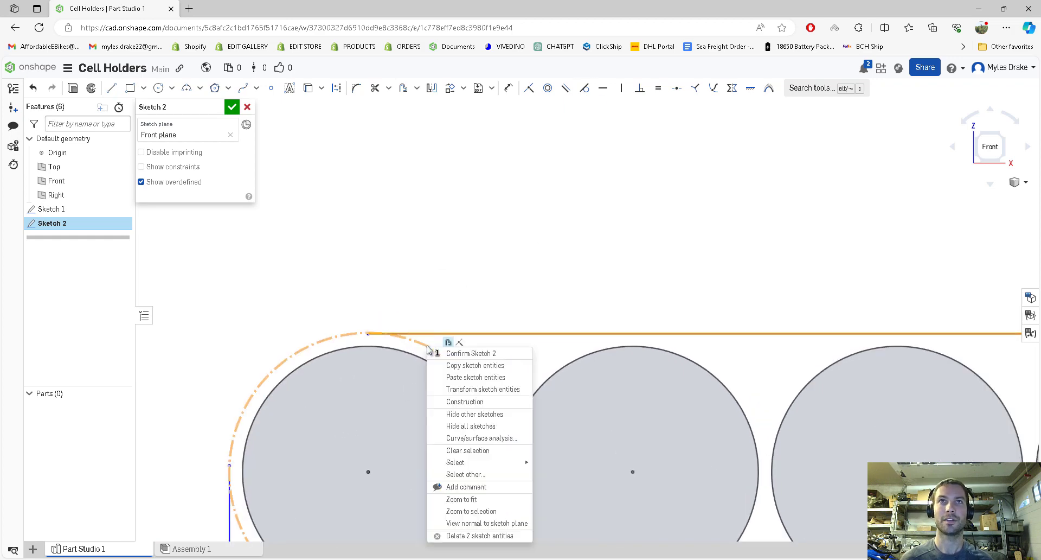
left_click(463, 240)
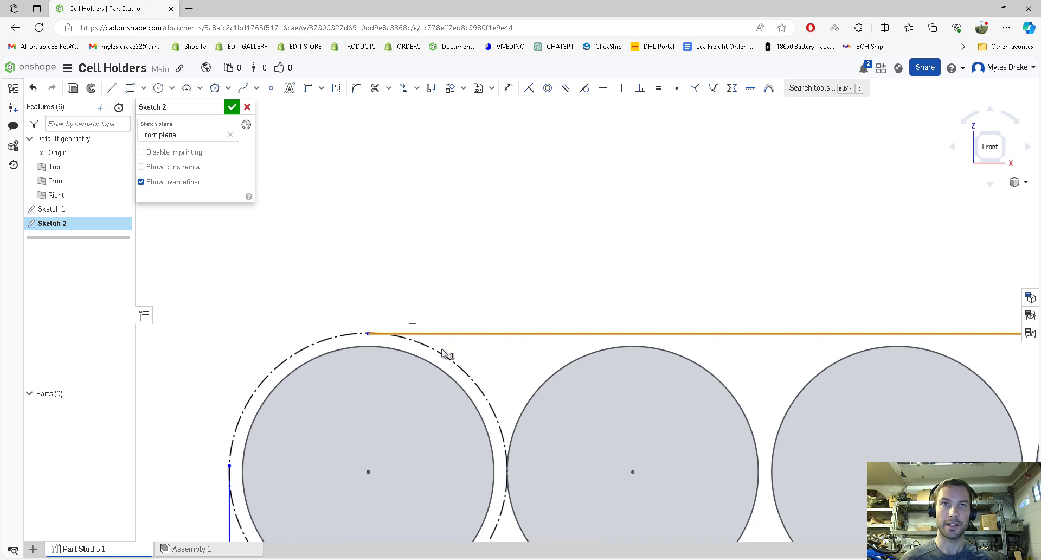
left_click(441, 354)
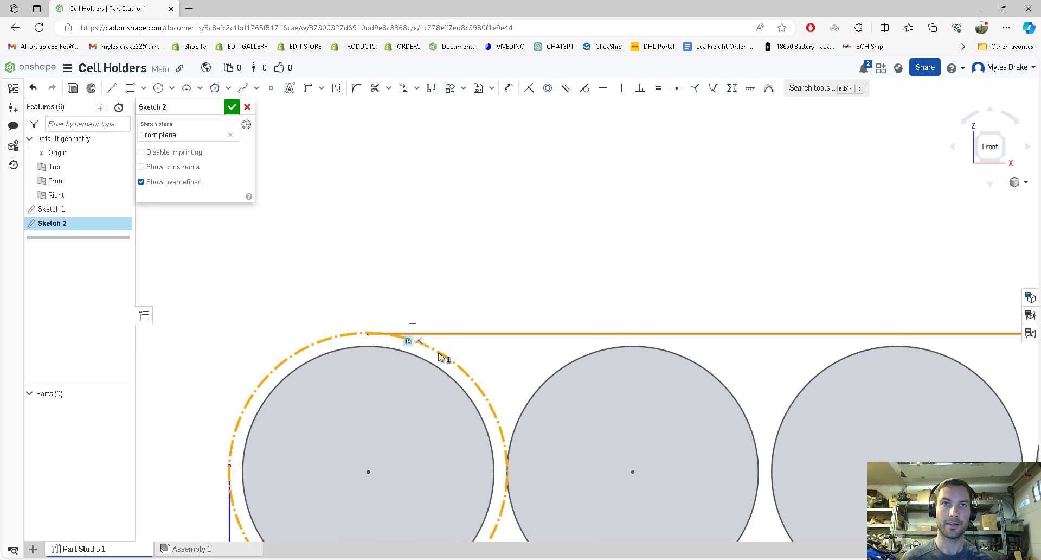
left_click(585, 89)
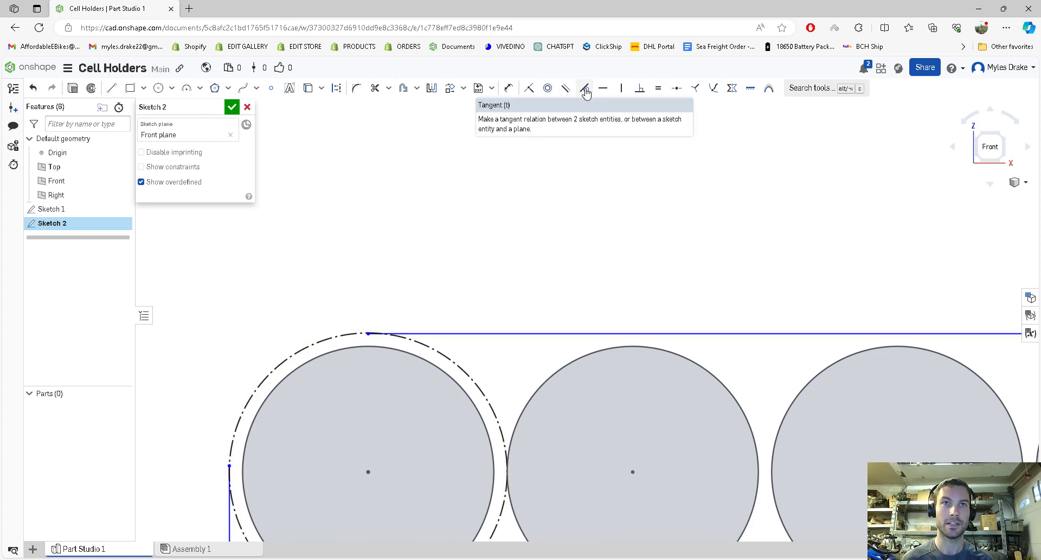
scroll(653, 362, "down", 10)
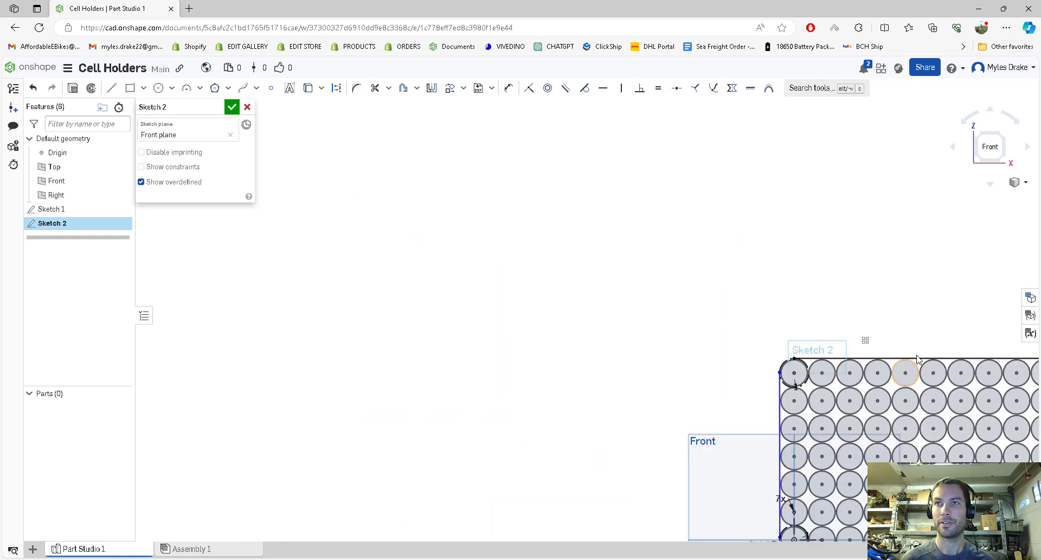
scroll(797, 391, "up", 10)
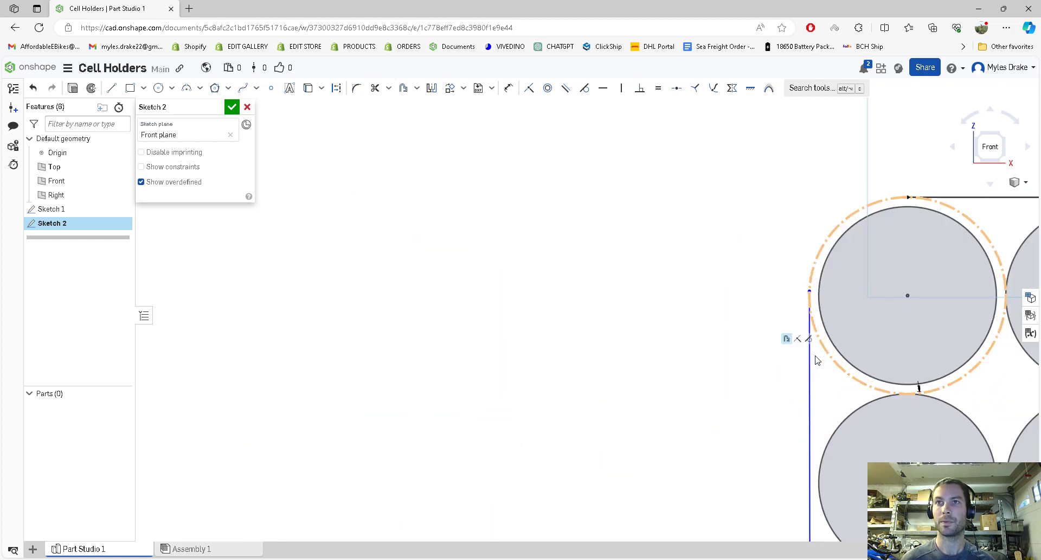
Step: Constrain the left edge line tangent to its corner circle
left_click(809, 338)
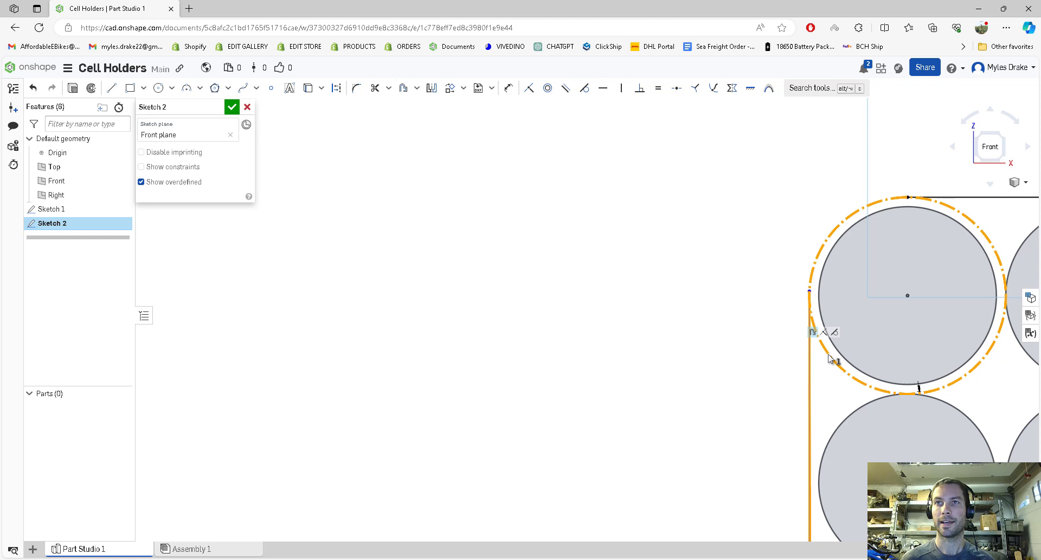
left_click(604, 90)
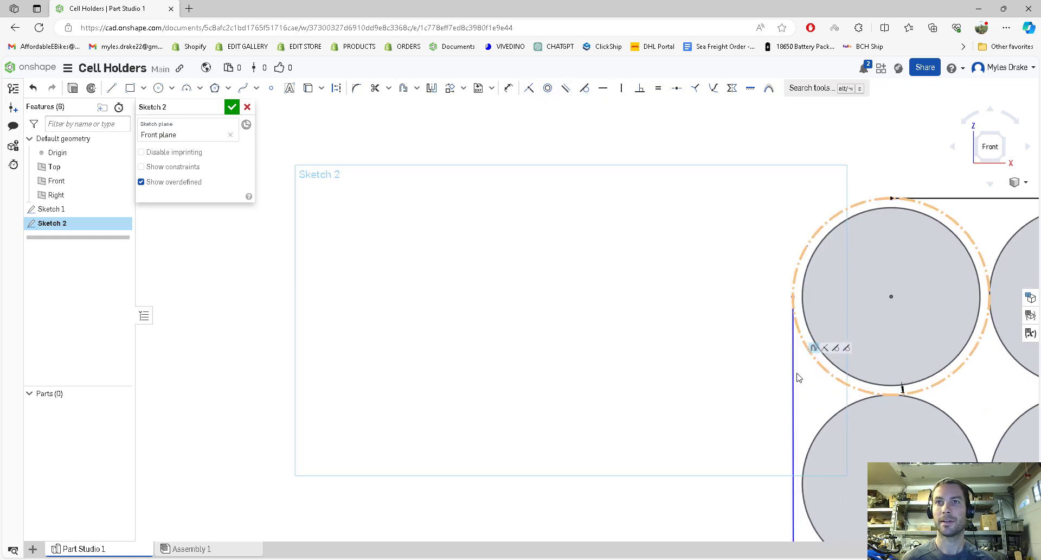
left_click(796, 374)
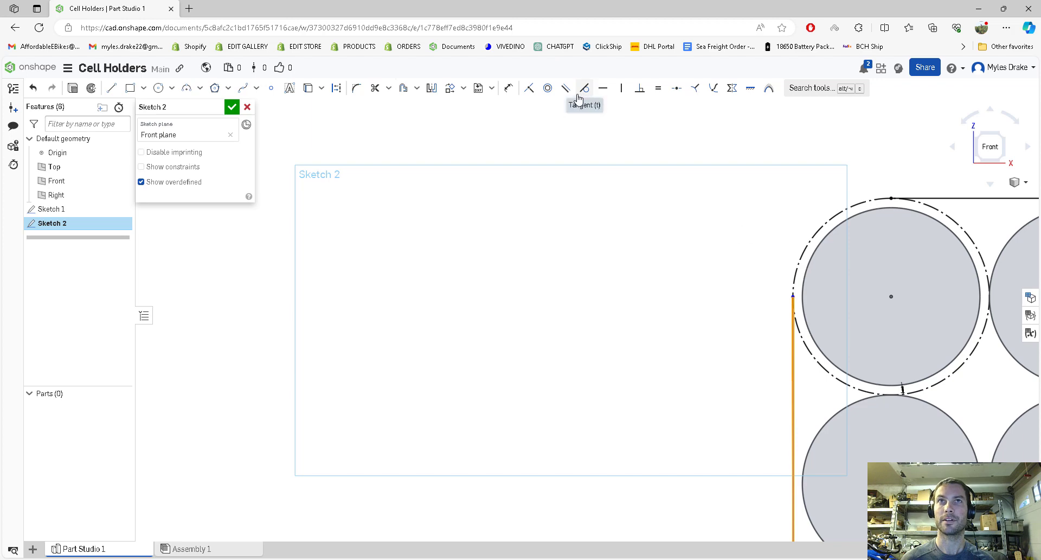
left_click(621, 87)
scroll(721, 390, "down", 3)
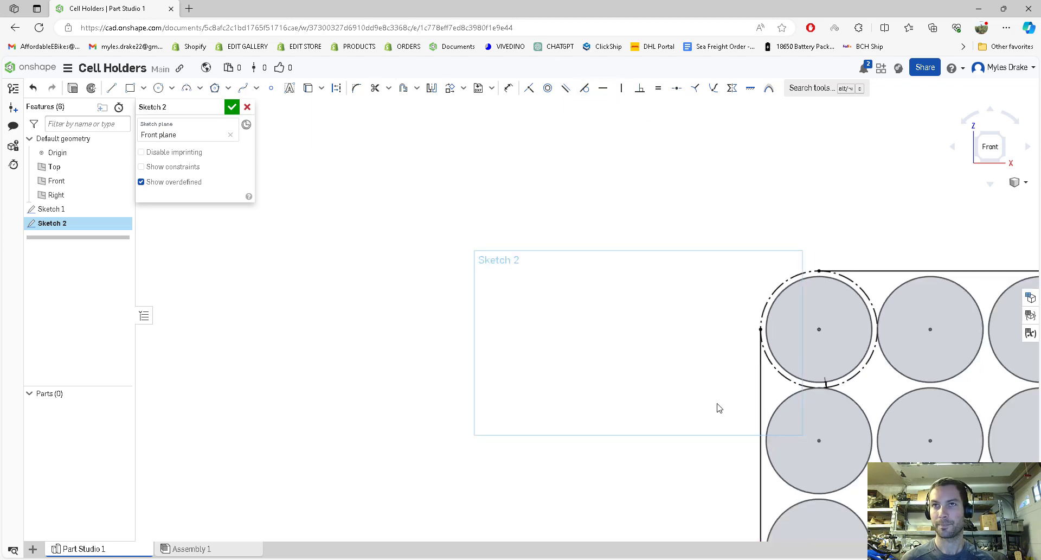
scroll(718, 408, "down", 4)
scroll(721, 446, "up", 4)
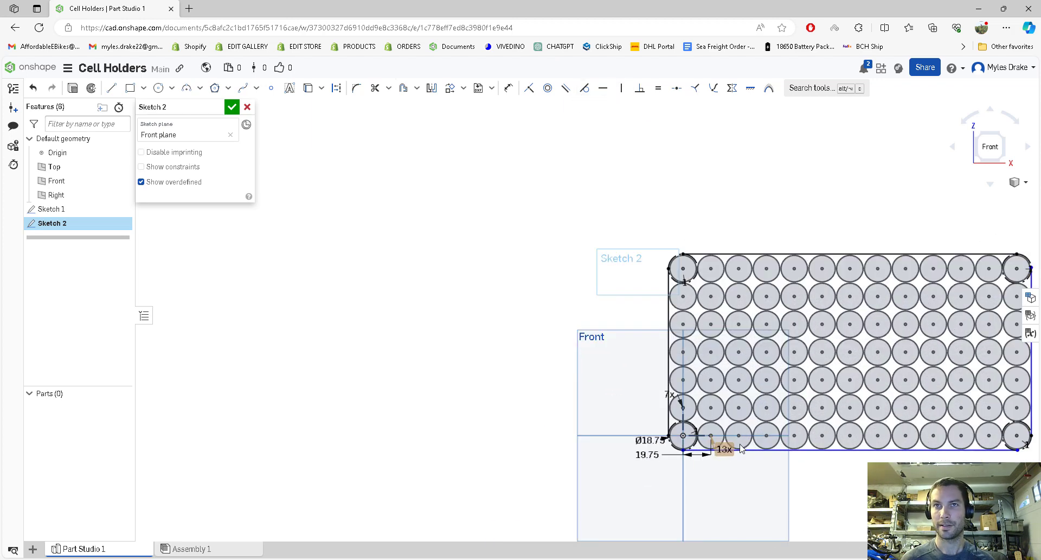
scroll(740, 448, "up", 5)
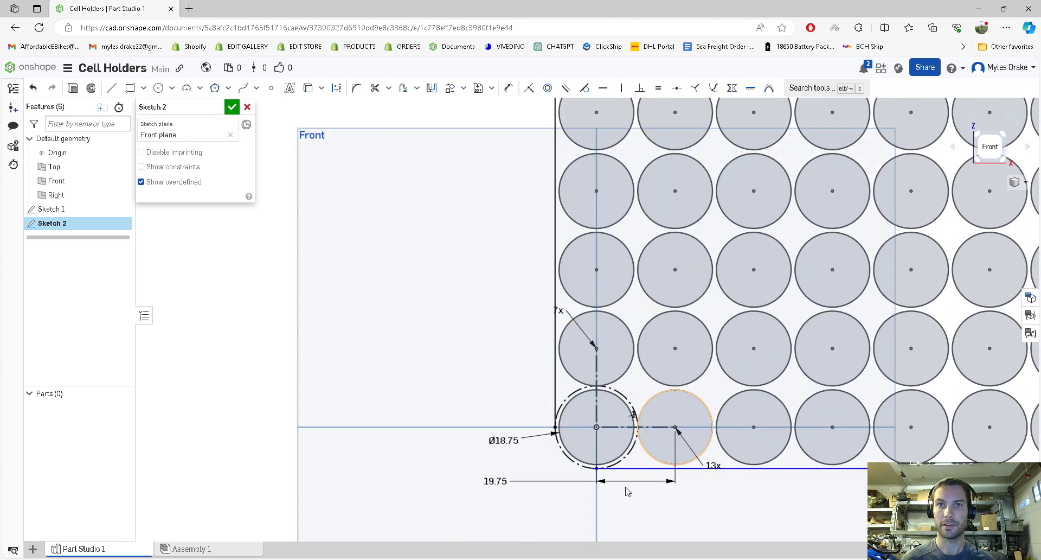
scroll(651, 426, "up", 3)
Step: Make the bottom edge line tangent to the bottom-left corner circle
left_click(613, 498)
left_click(617, 470)
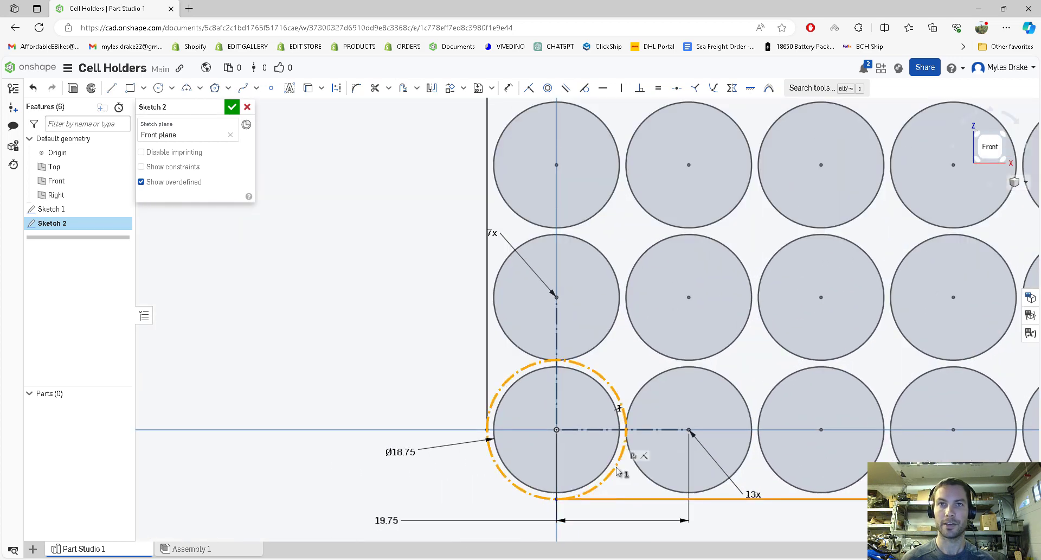
key("t")
scroll(408, 361, "down", 8)
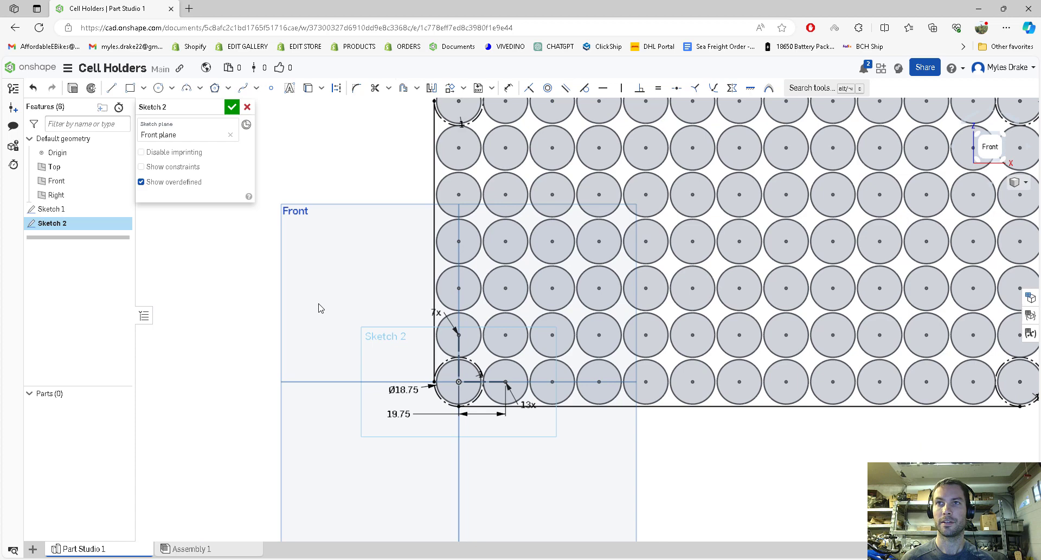
scroll(668, 335, "up", 5)
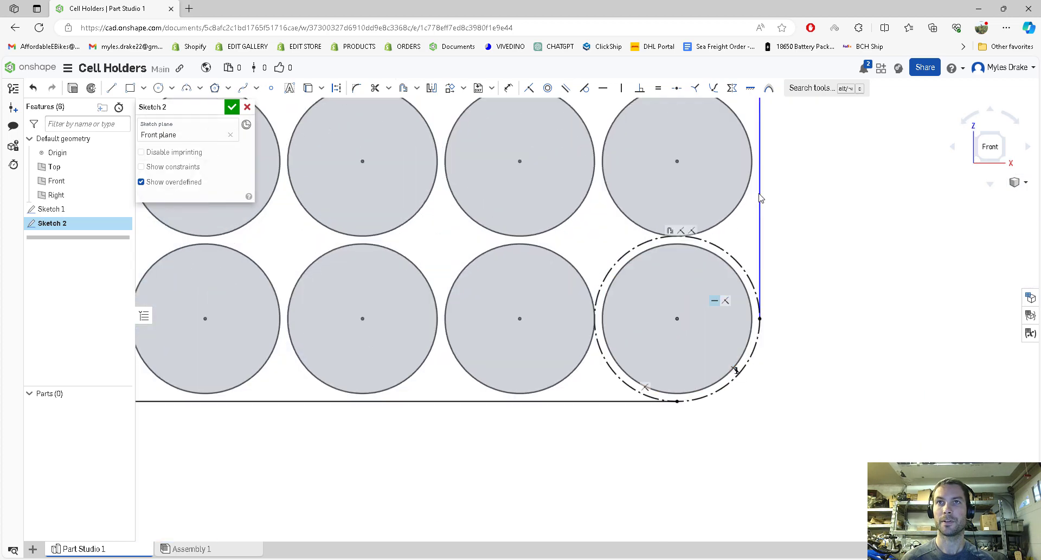
Step: Make the right edge line tangent to the bottom-right construction circle
left_click(759, 243)
left_click(747, 273)
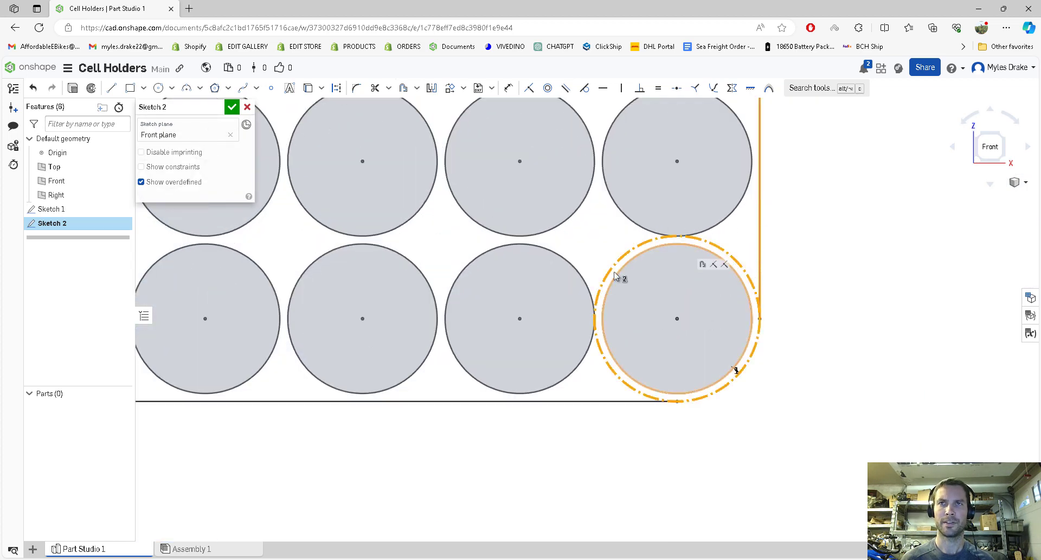
key("t")
scroll(666, 284, "down", 8)
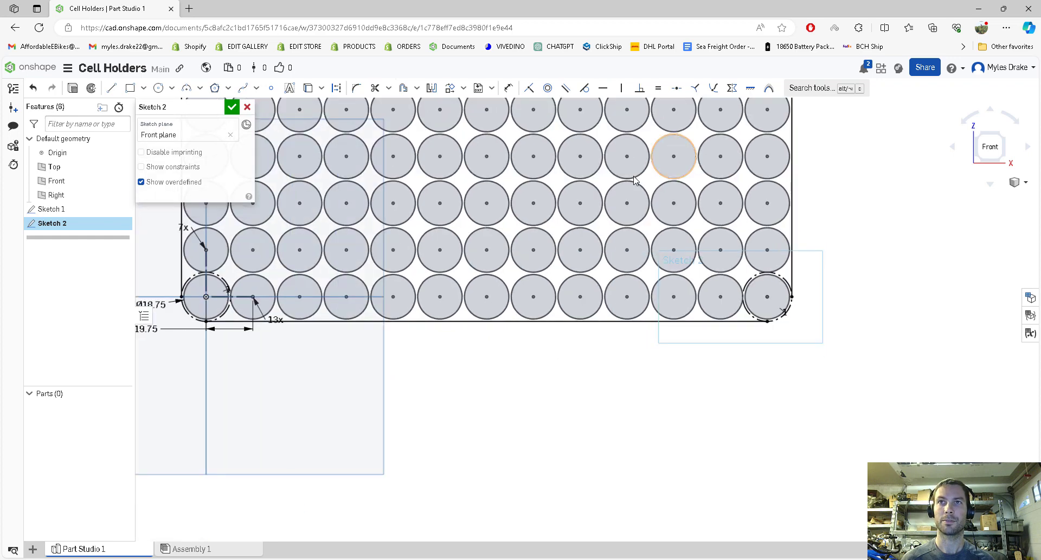
scroll(424, 135, "up", 5)
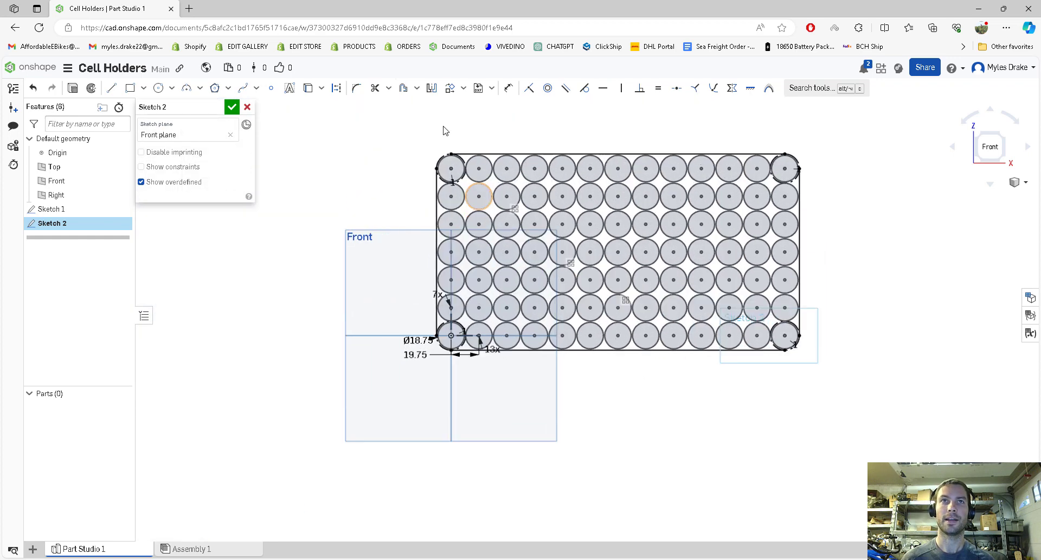
Step: Draw three-point arcs of R10.399 on the top-left and bottom-left corner circles
scroll(424, 135, "up", 4)
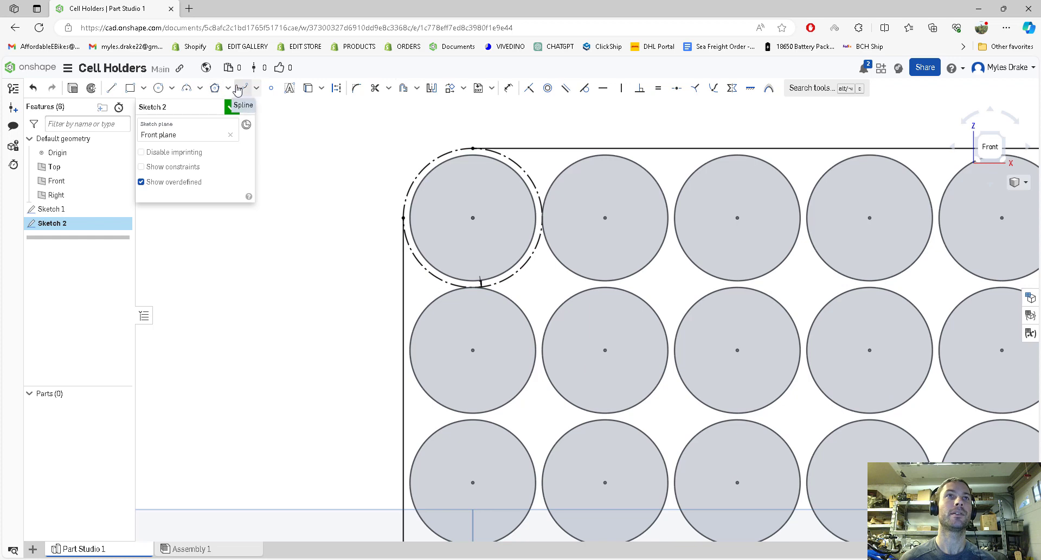
left_click(185, 92)
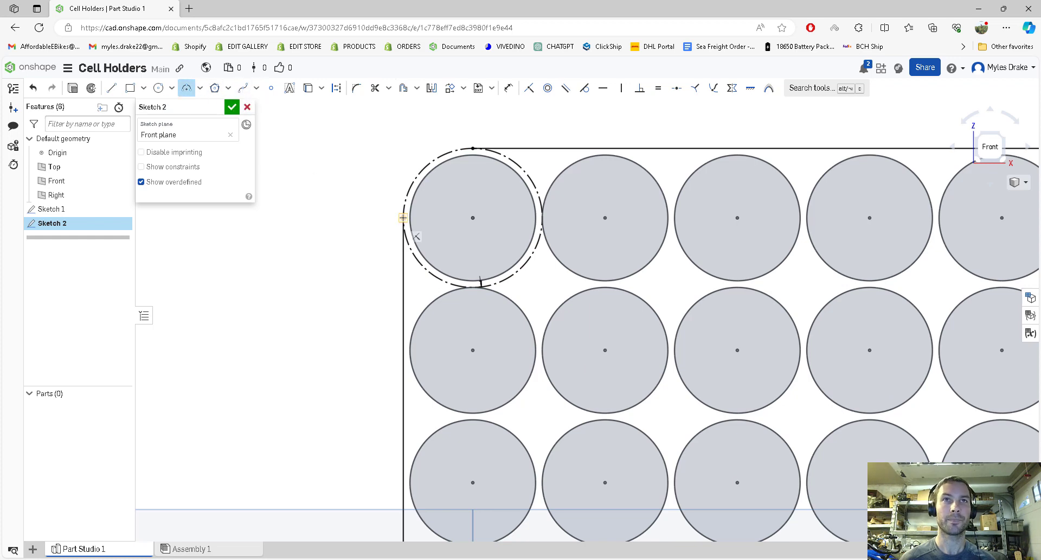
left_click(473, 148)
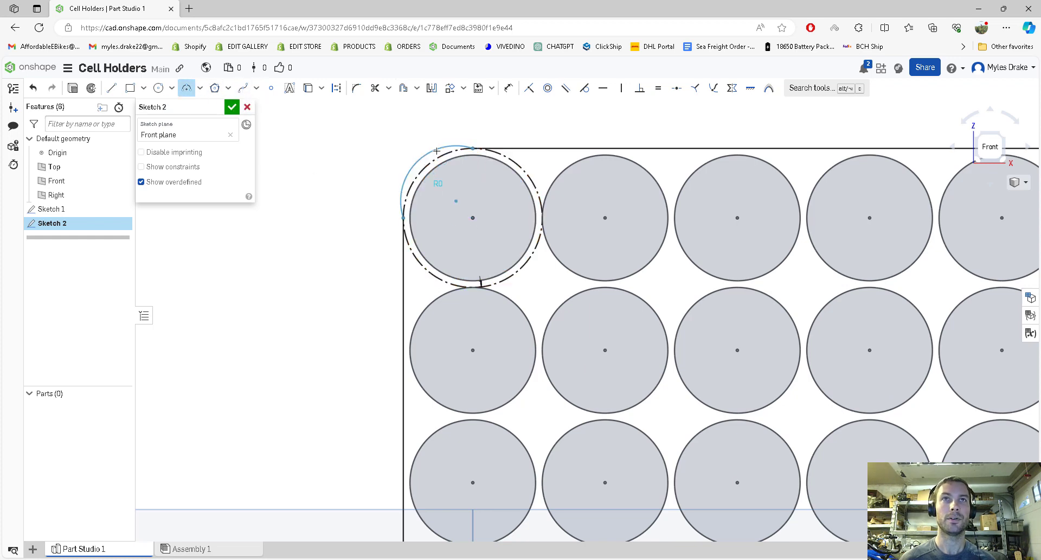
left_click(436, 156)
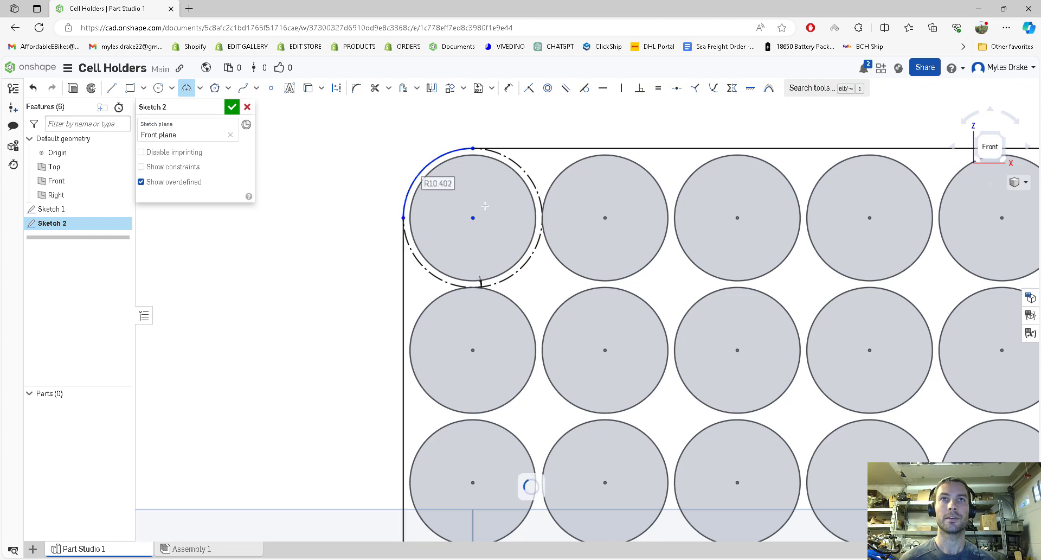
scroll(528, 485, "down", 5)
scroll(938, 234, "down", 3)
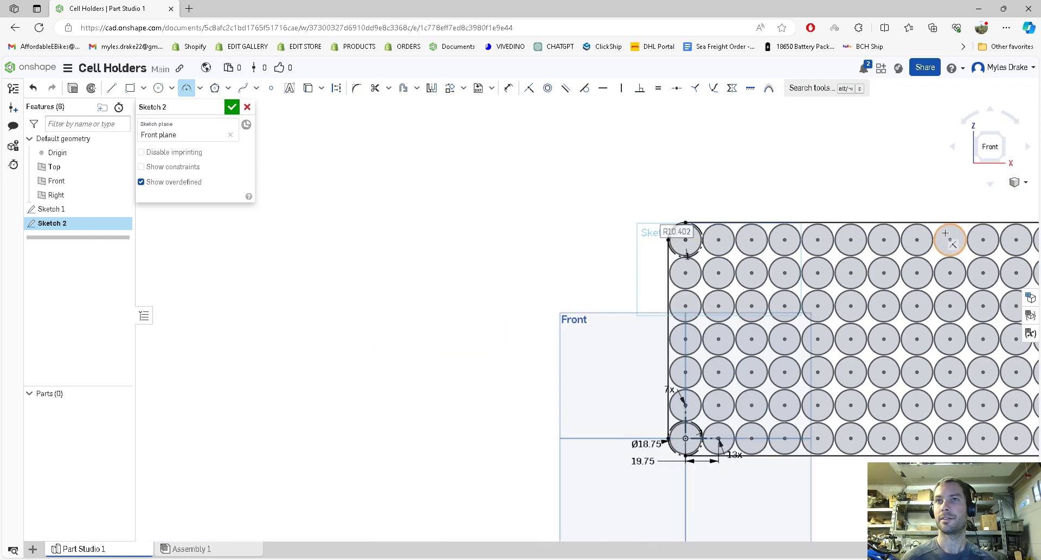
scroll(733, 372, "up", 10)
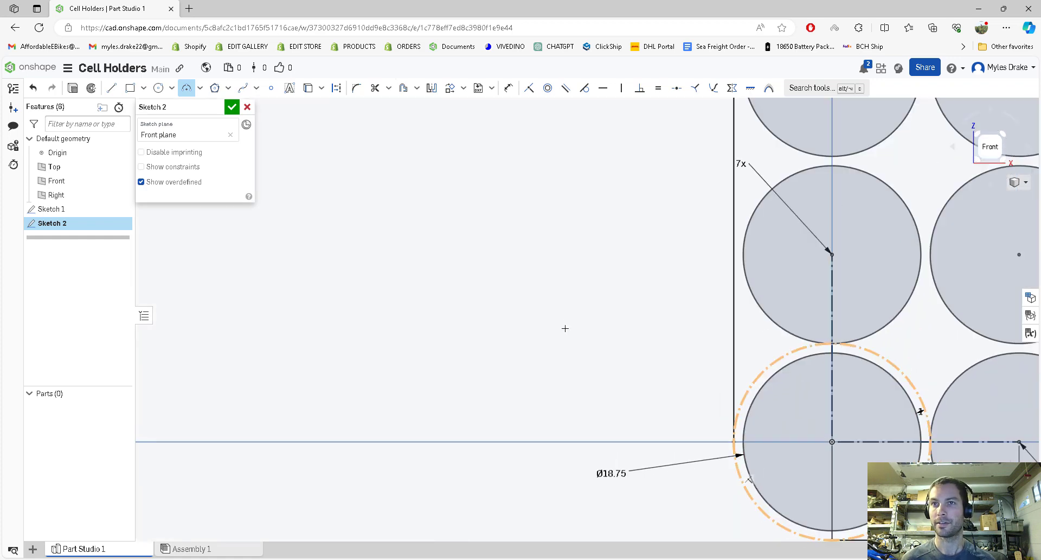
scroll(564, 328, "down", 1)
scroll(784, 522, "up", 1)
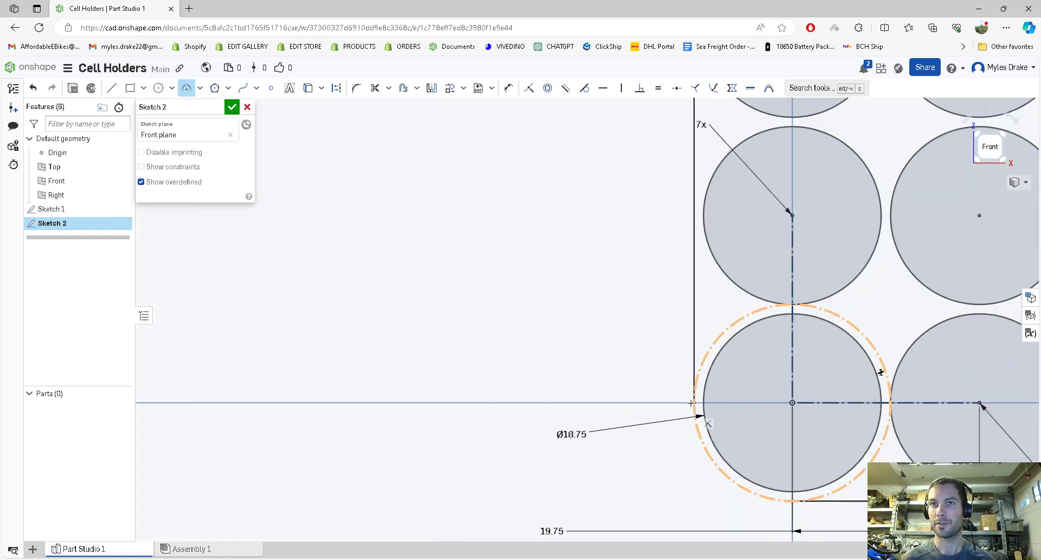
left_click(693, 402)
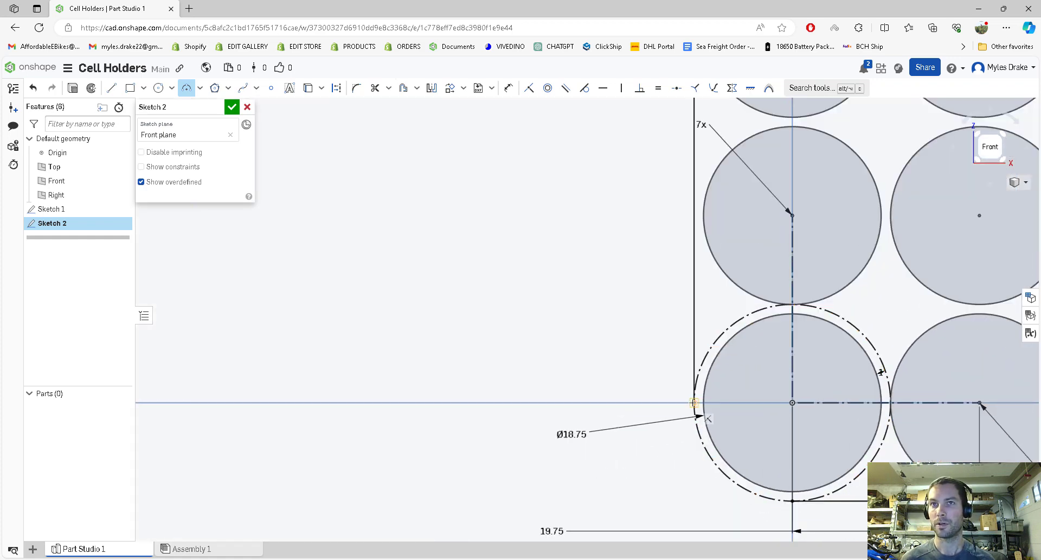
left_click(793, 500)
left_click(743, 487)
scroll(391, 288, "down", 8)
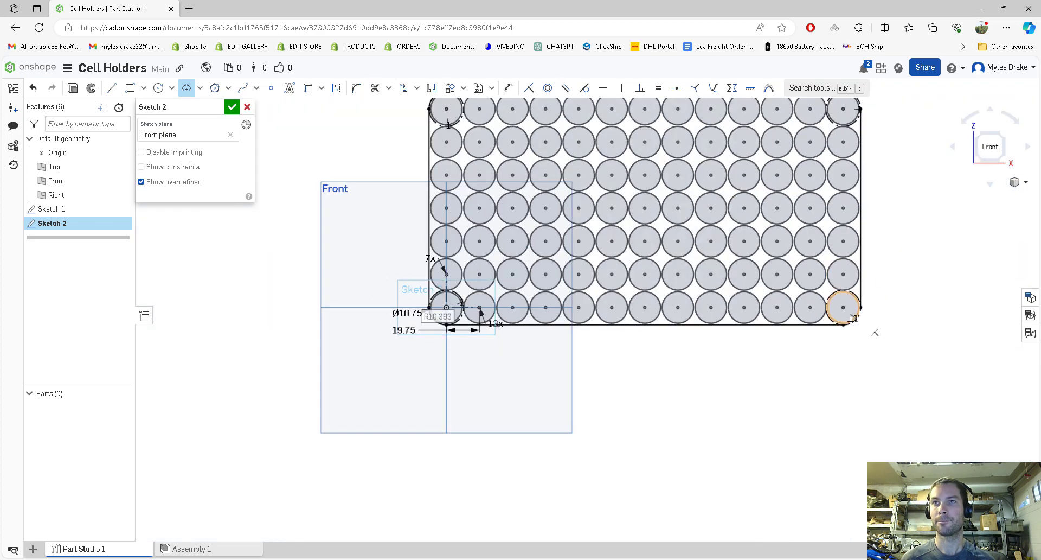
scroll(861, 318, "up", 8)
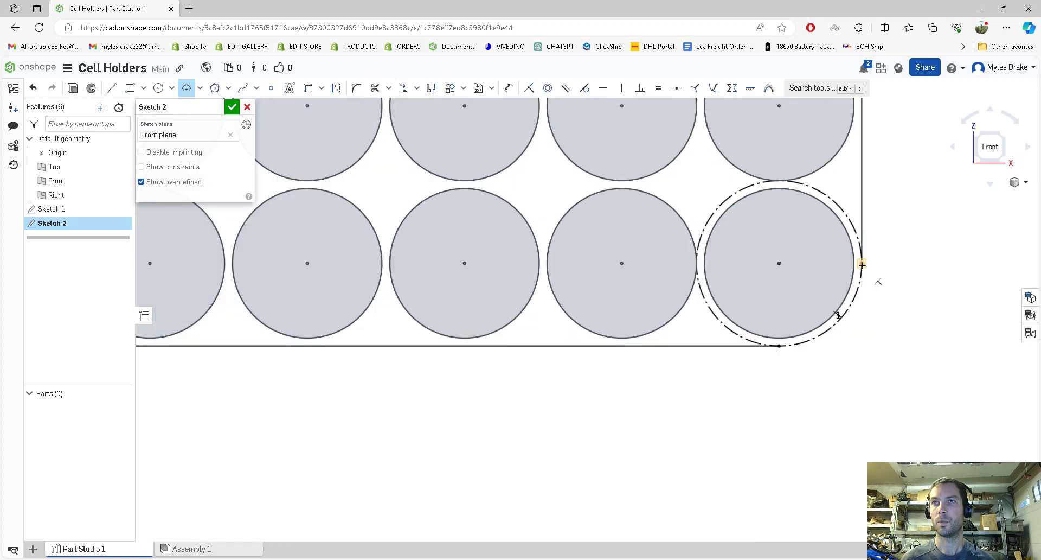
Step: Draw matching arcs on the bottom-right and top-right corner circles
left_click(862, 263)
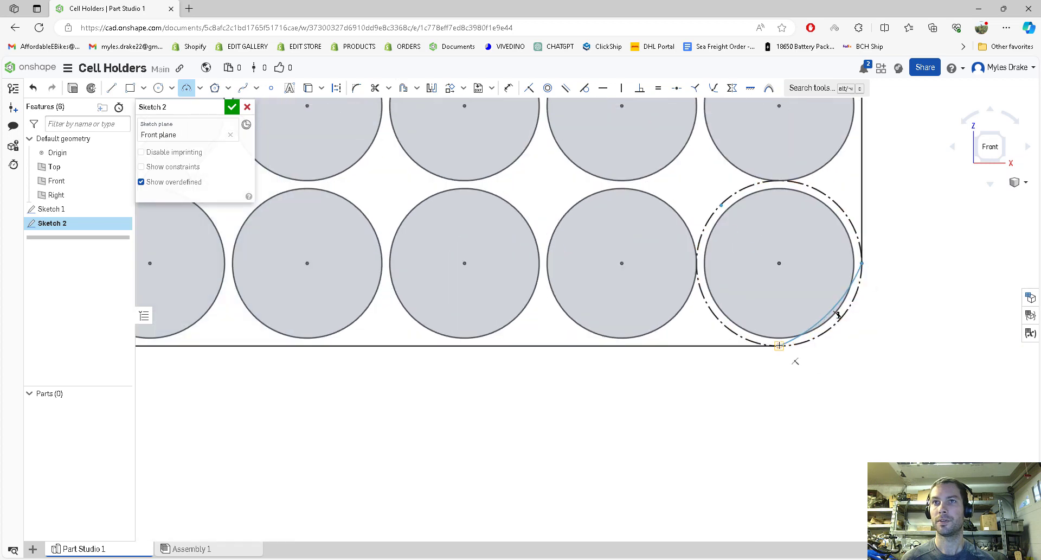
left_click(779, 345)
left_click(840, 316)
scroll(819, 412, "down", 10)
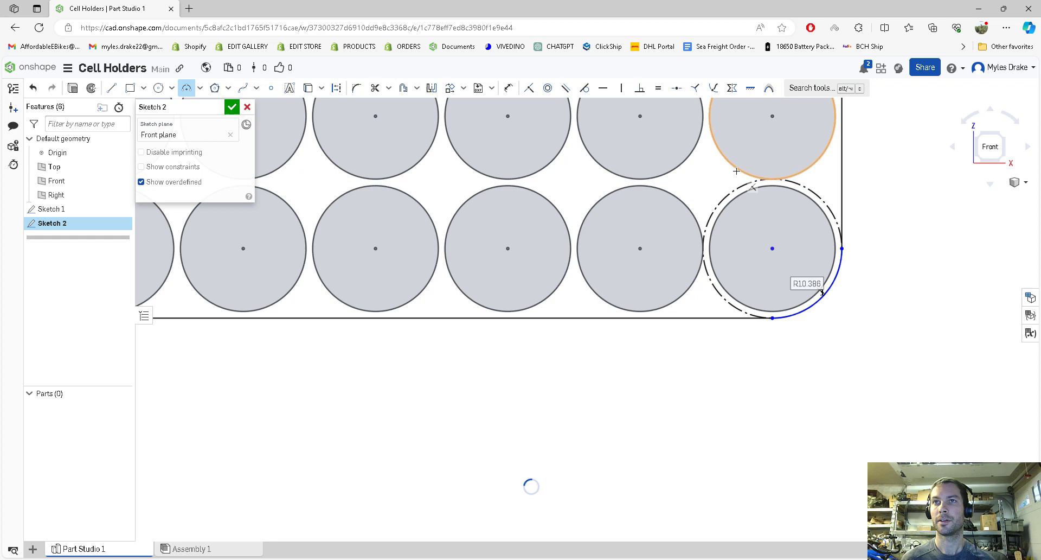
scroll(821, 427, "down", 4)
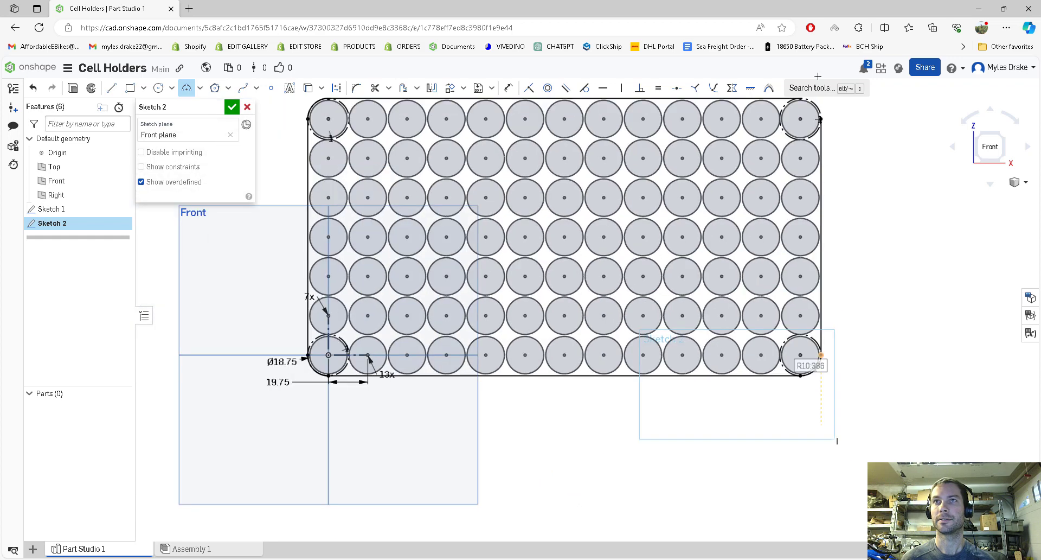
scroll(812, 107, "up", 8)
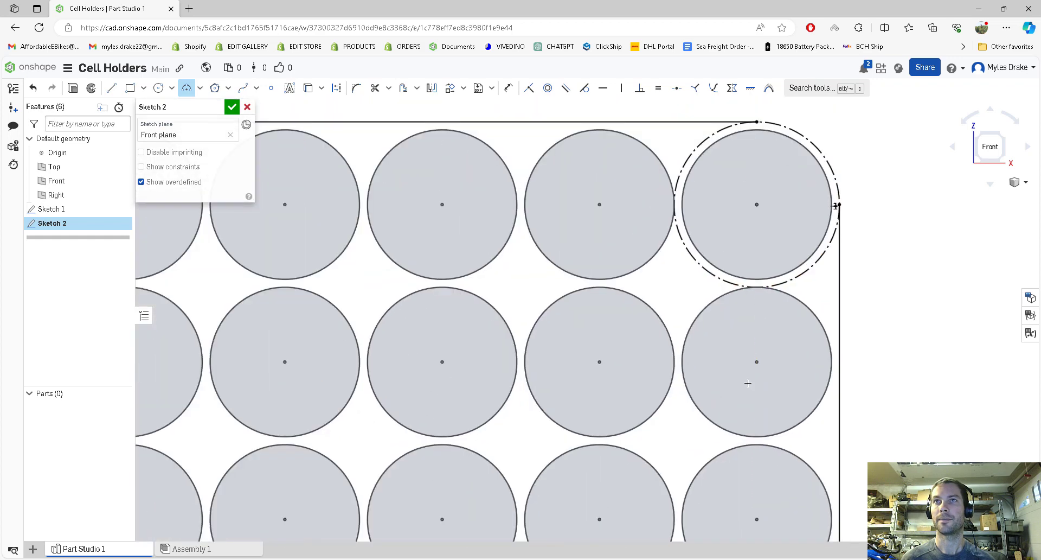
left_click(757, 121)
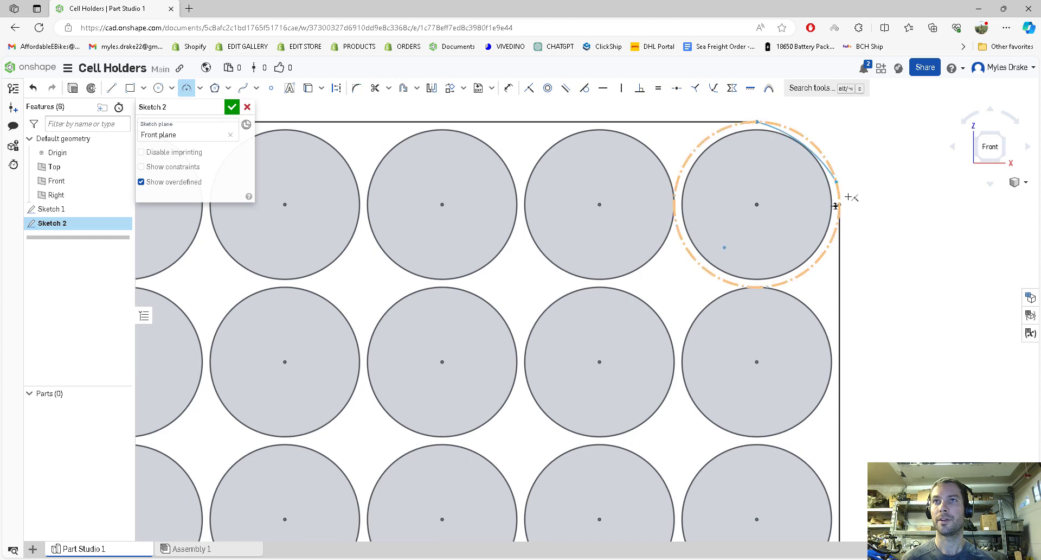
left_click(839, 205)
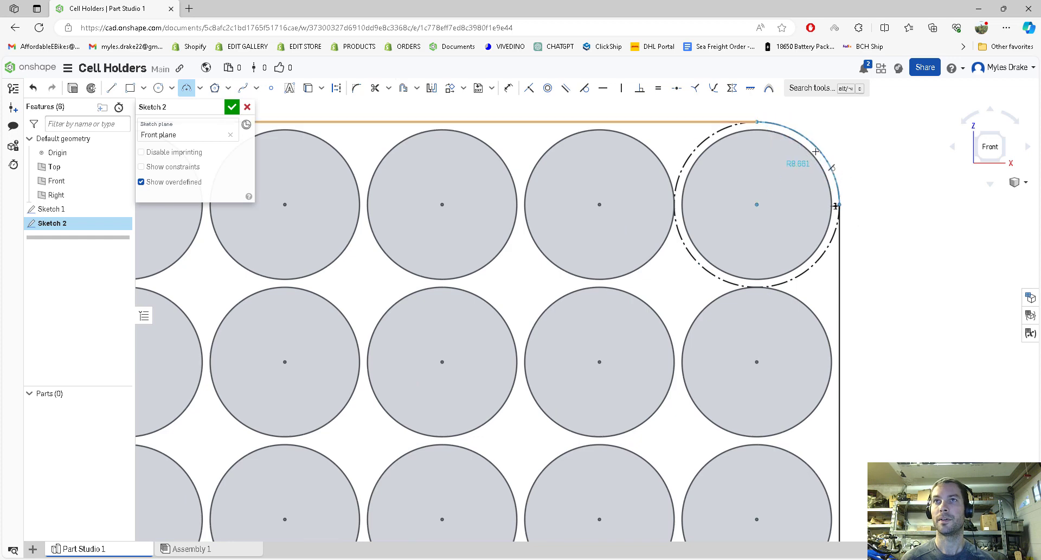
left_click(816, 148)
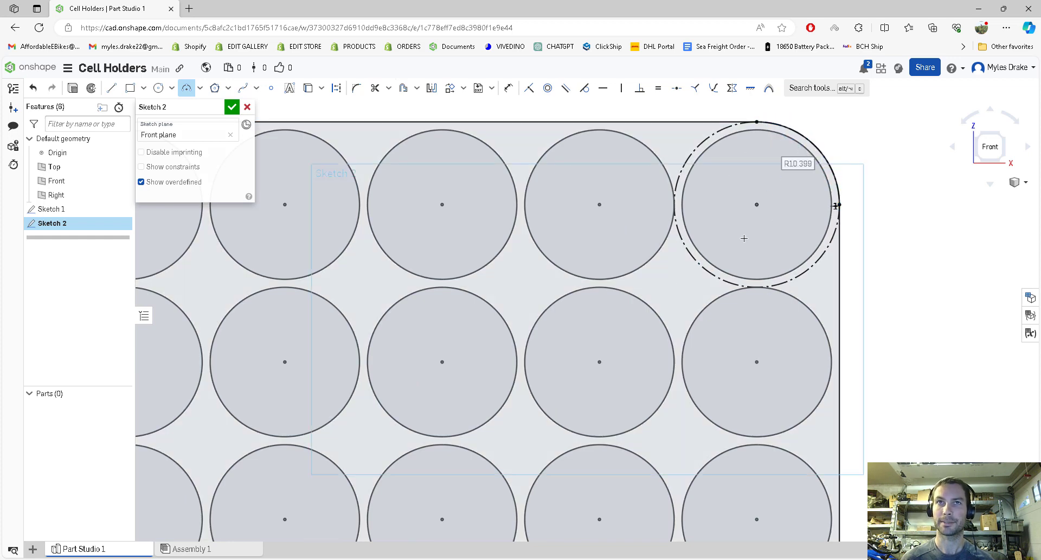
scroll(627, 304, "down", 6)
scroll(629, 405, "down", 3)
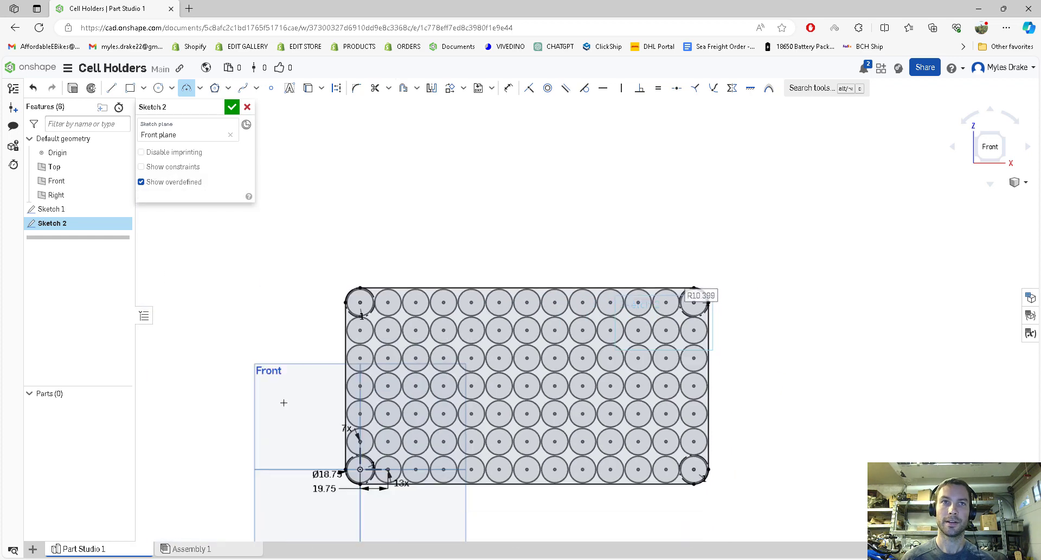
scroll(552, 440, "up", 3)
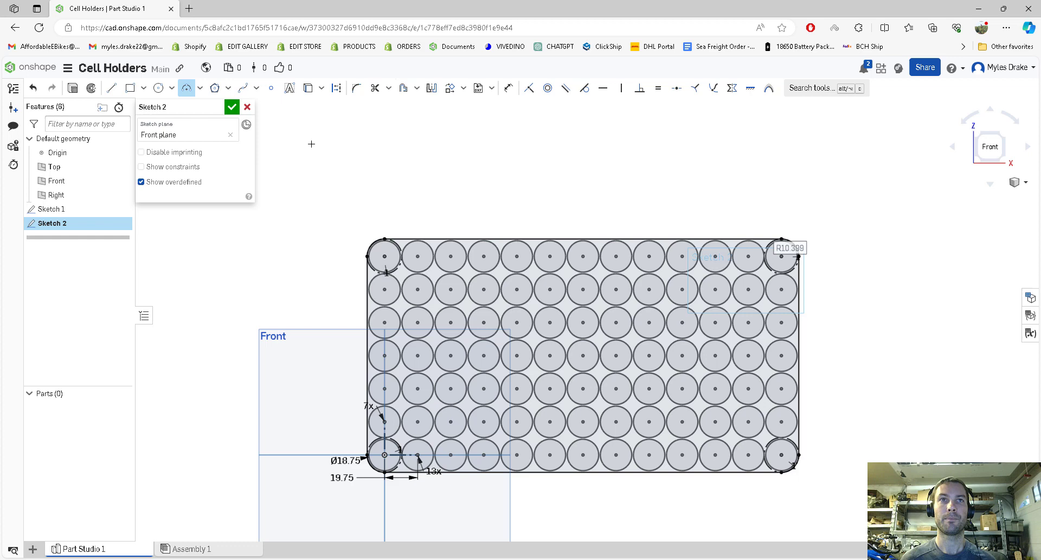
Step: Extrude Sketch 2's faces blind to 25 mm, creating Part 1
left_click(73, 89)
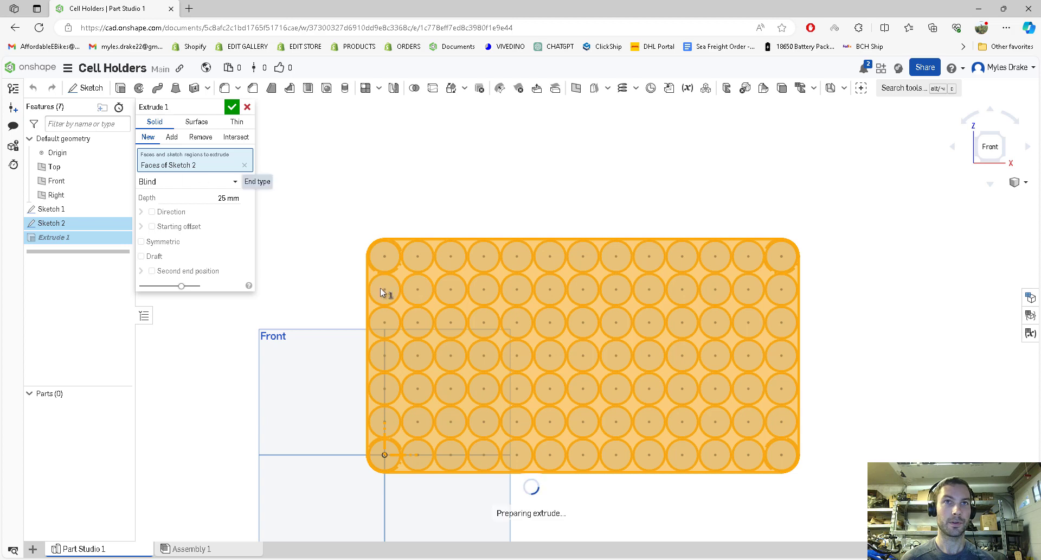
scroll(385, 286, "up", 5)
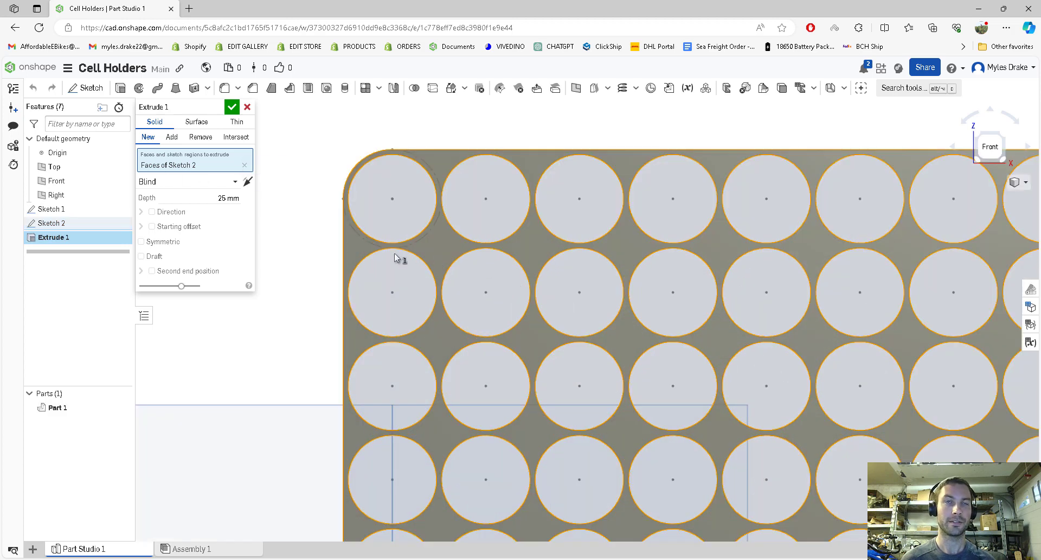
left_click(223, 199)
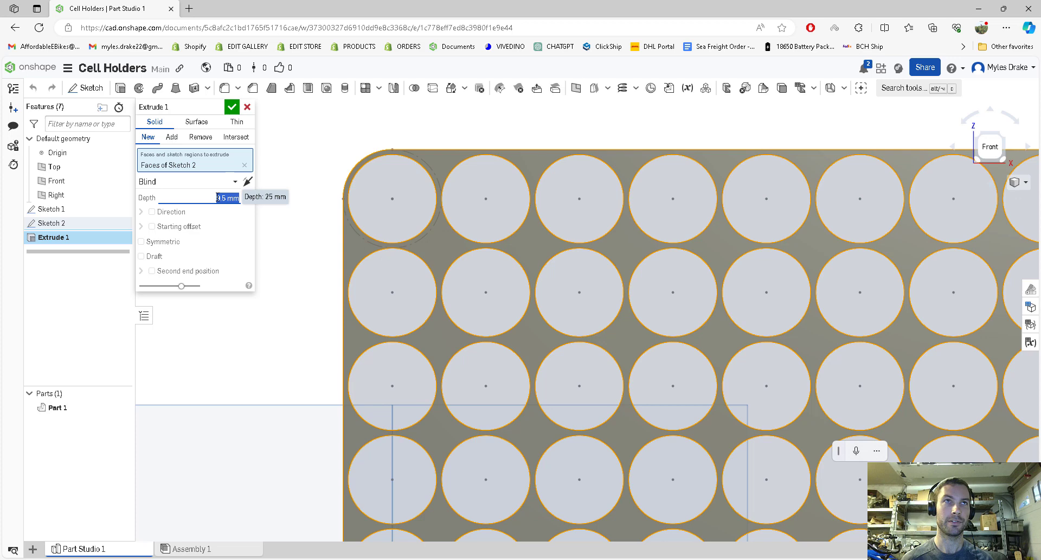
left_click(229, 108)
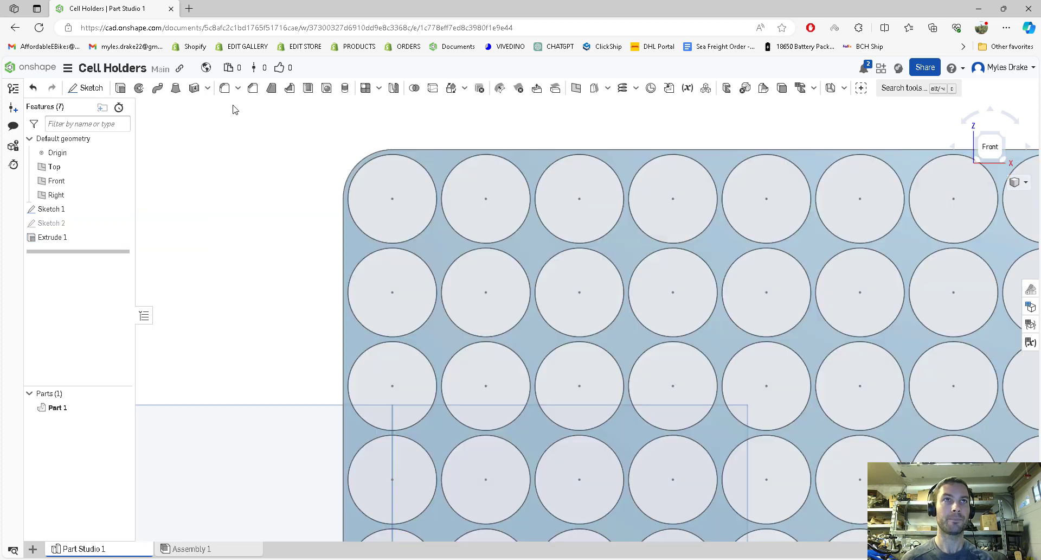
Step: Orbit the holed plate into perspective and select its front face
scroll(352, 323, "down", 5)
right_click_drag(308, 323, 889, 291)
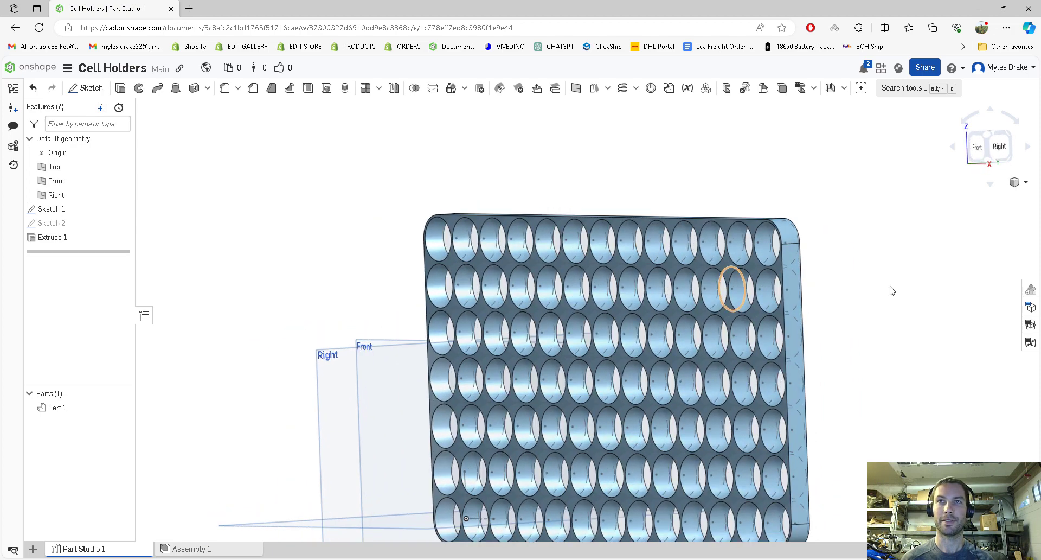
scroll(777, 244, "up", 6)
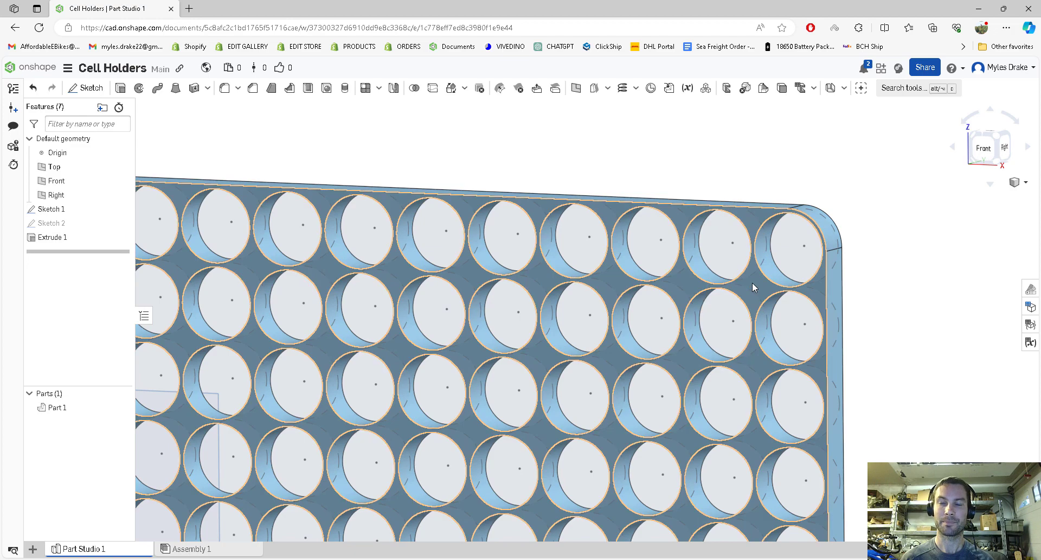
left_click(753, 282)
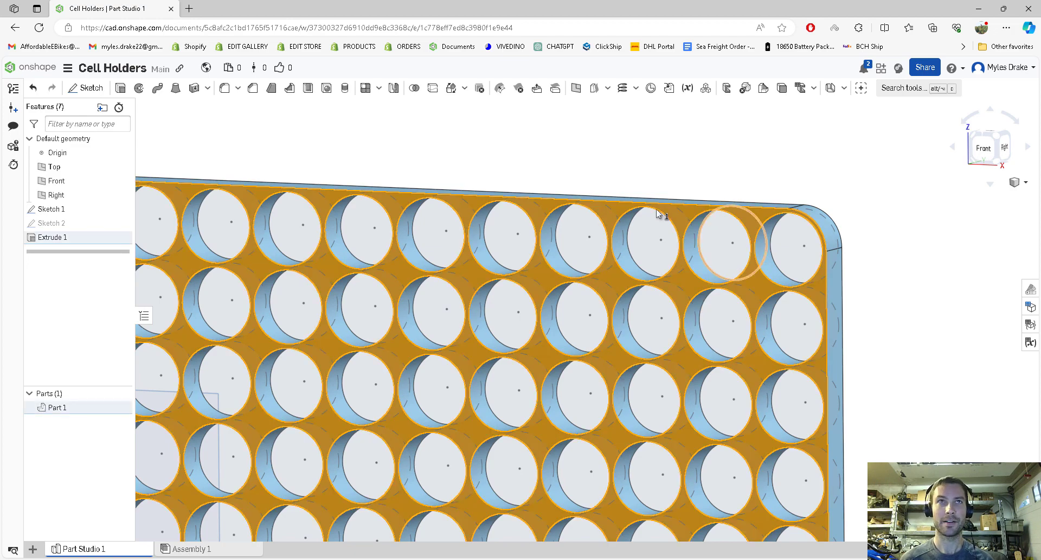
Step: Create Sketch 3 on the selected face and view it straight on
left_click(88, 90)
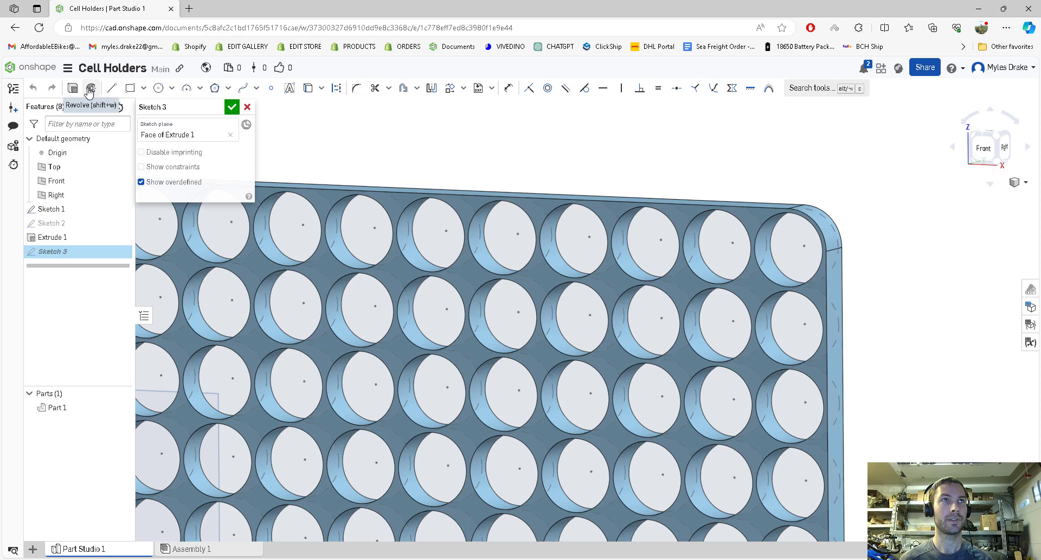
key("n")
scroll(561, 377, "down", 3)
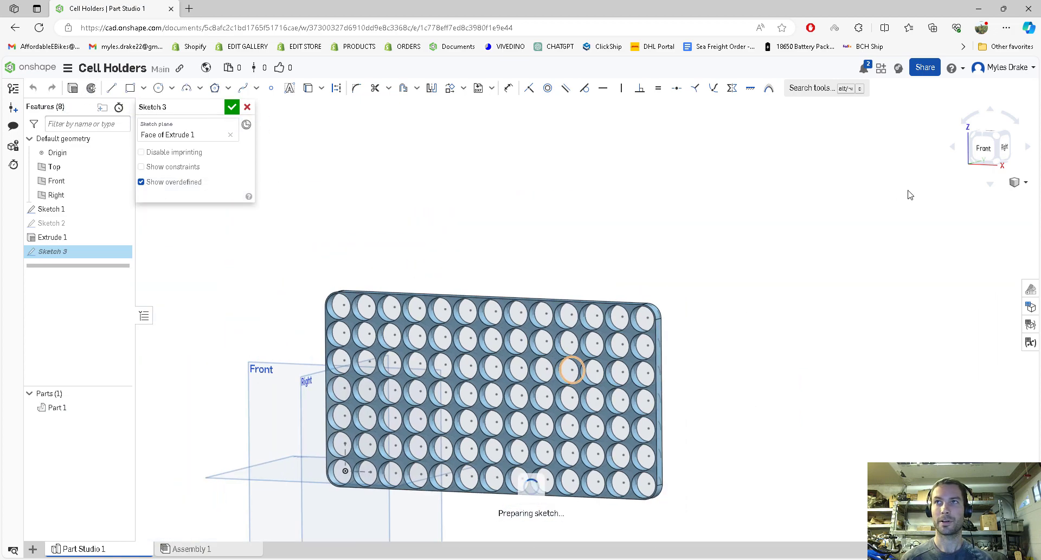
left_click(984, 151)
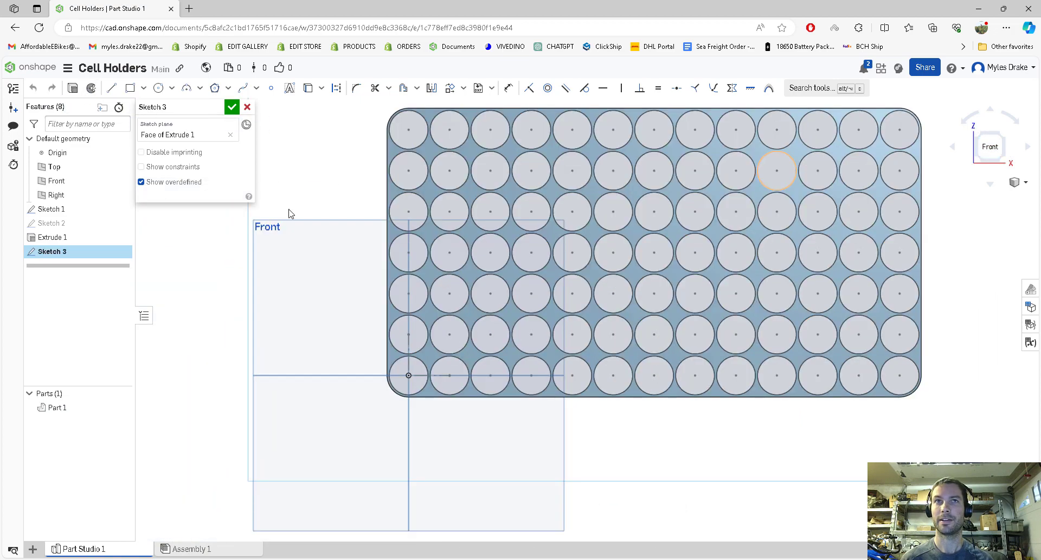
Step: Copy Sketch 1's circle grid to the clipboard
left_click(45, 209)
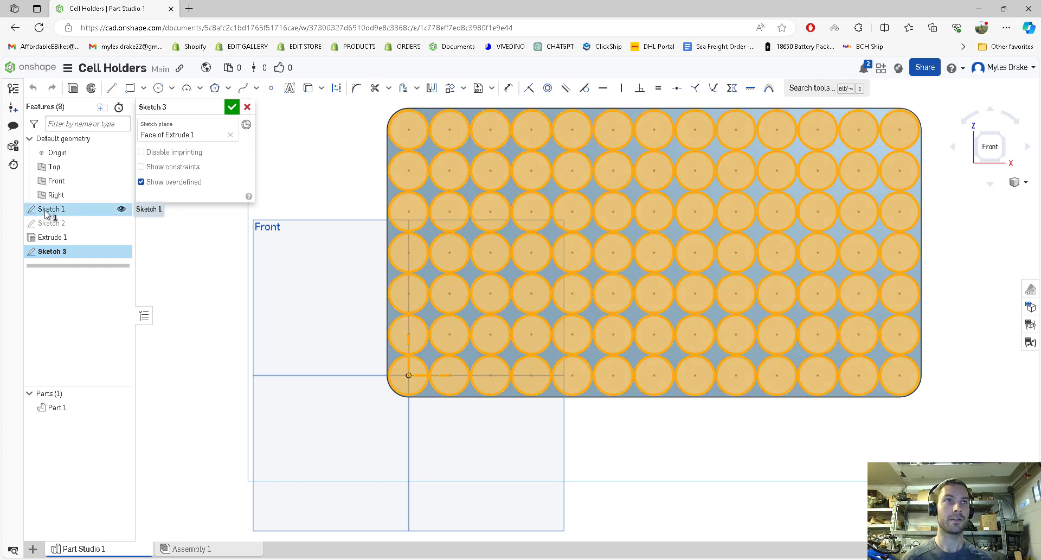
right_click(46, 213)
left_click(80, 249)
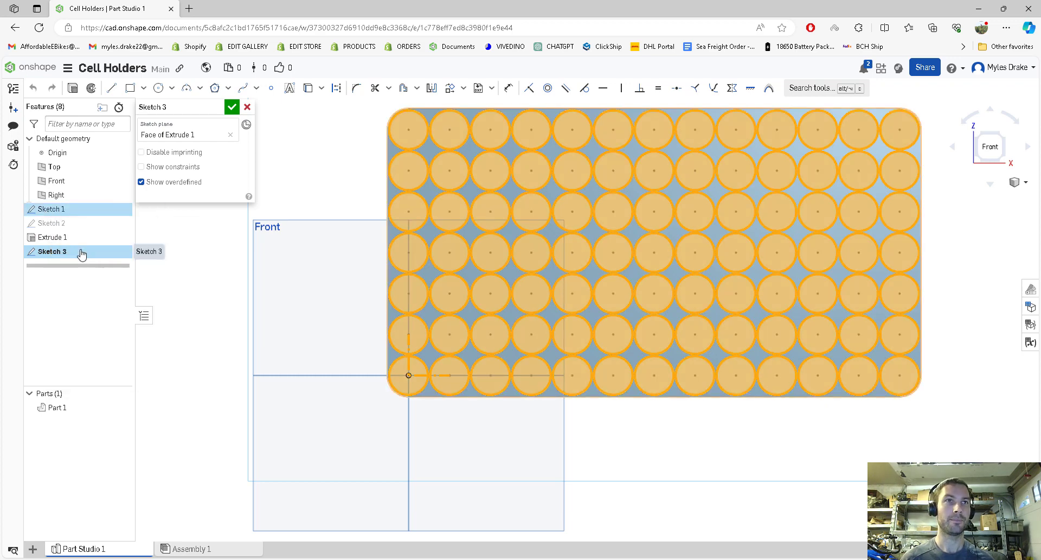
left_click(357, 206)
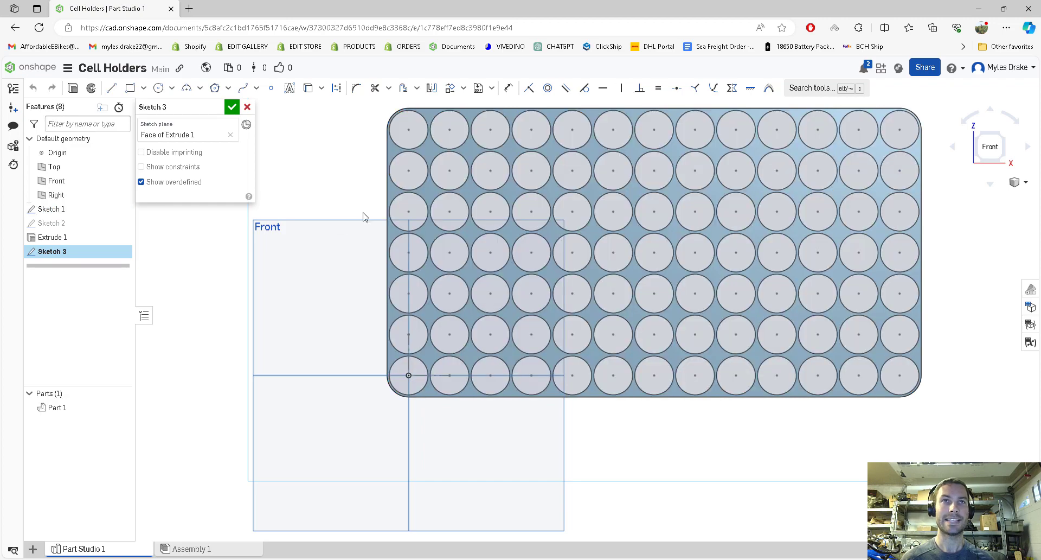
Step: Paste Sketch 1's 13×7 circle grid into Sketch 3 and snap it onto the bottom-left hole
key("ctrl+v")
left_click(163, 342)
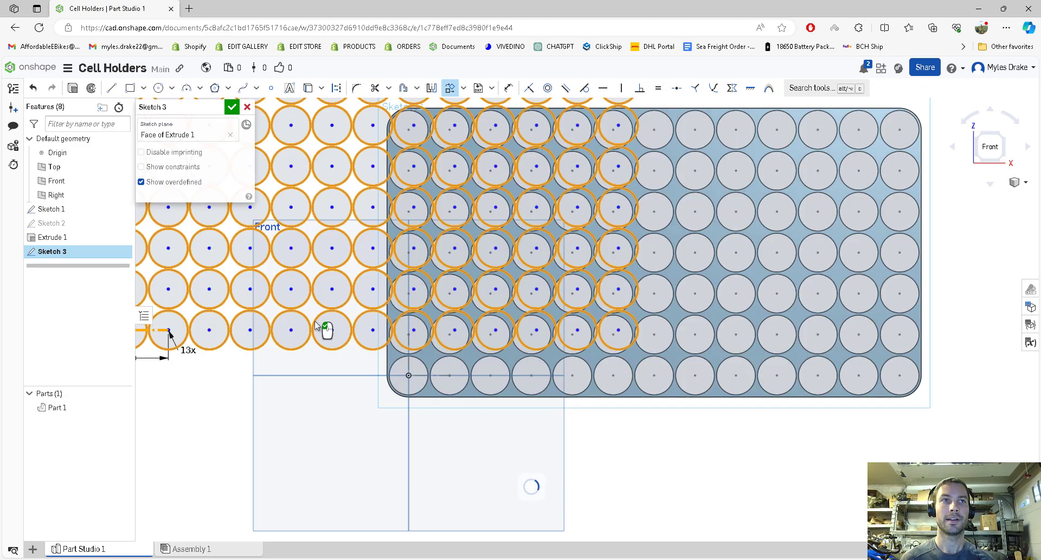
scroll(618, 382, "down", 1)
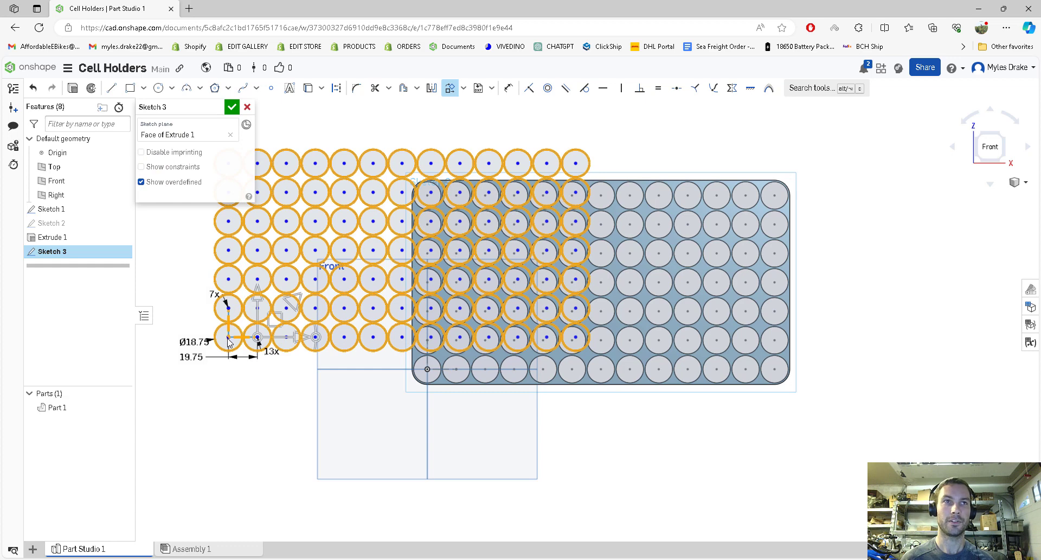
scroll(228, 341, "up", 1)
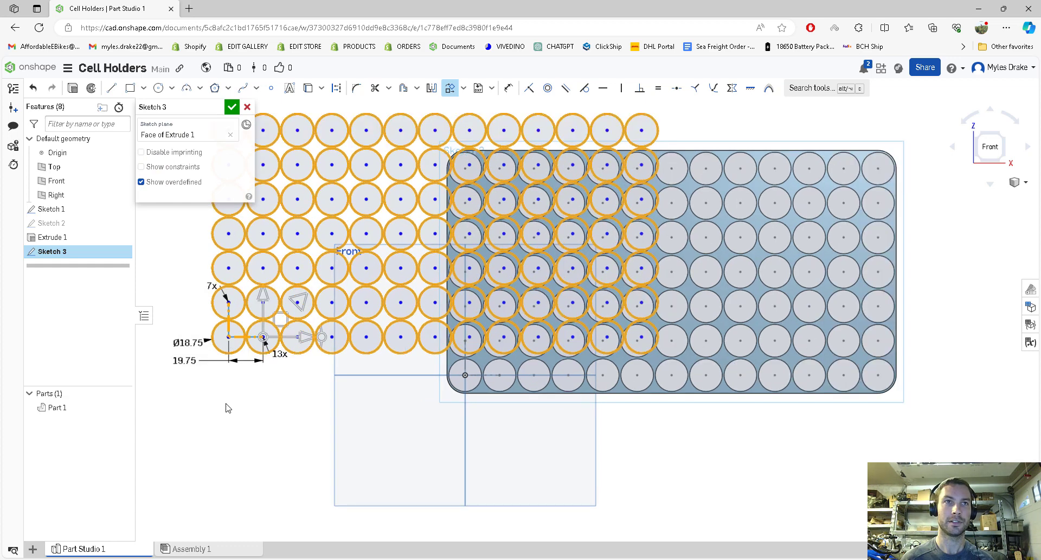
left_click(231, 396)
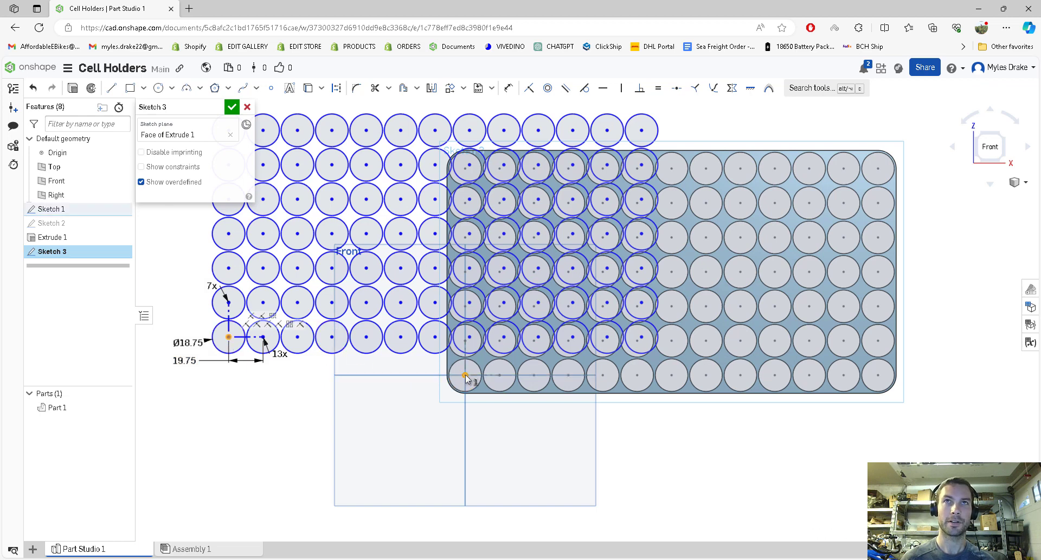
left_click(530, 88)
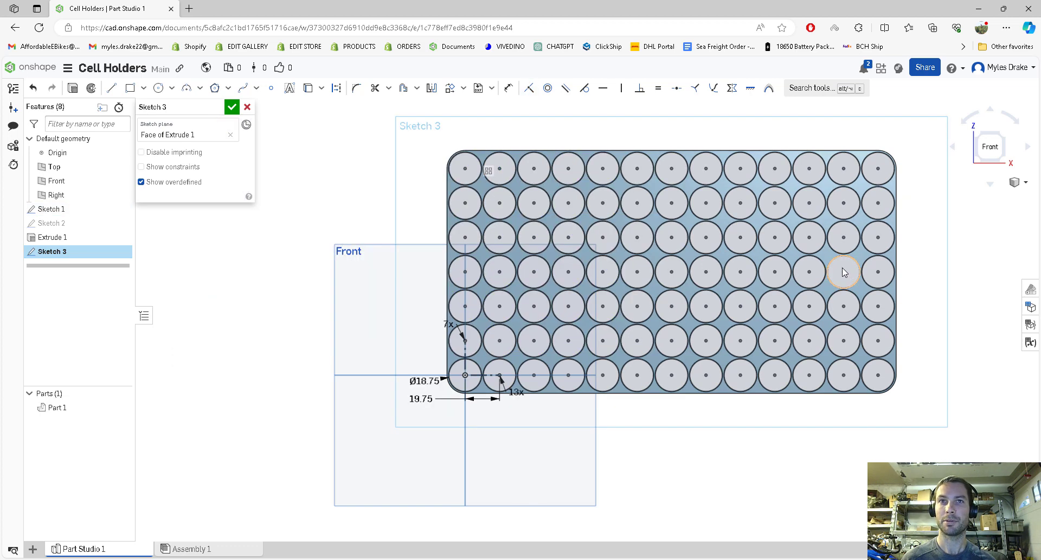
Step: Change the pasted circles' Ø18.75 diameter dimension to 12 mm
scroll(838, 261, "up", 2)
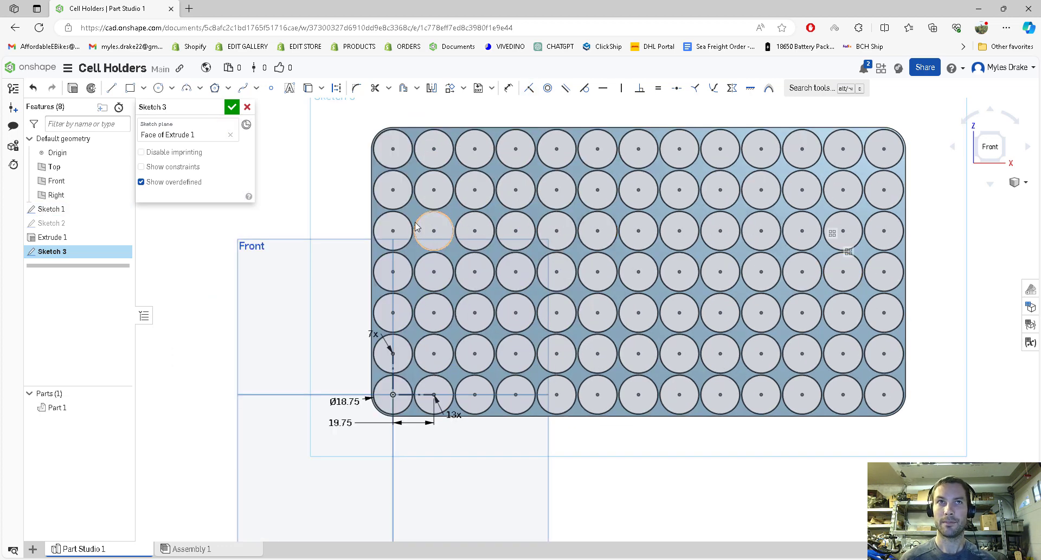
left_click(338, 400)
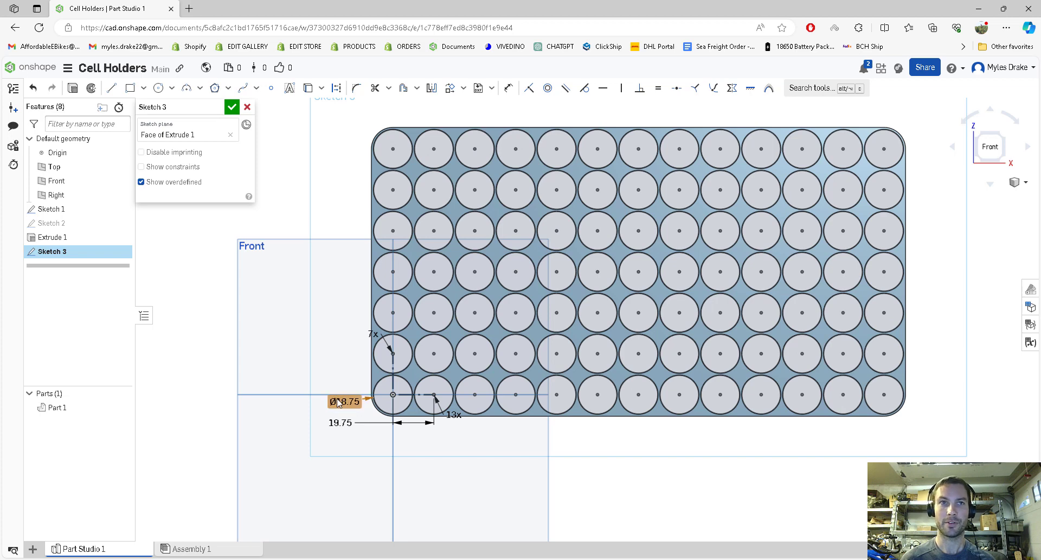
double_click(339, 401)
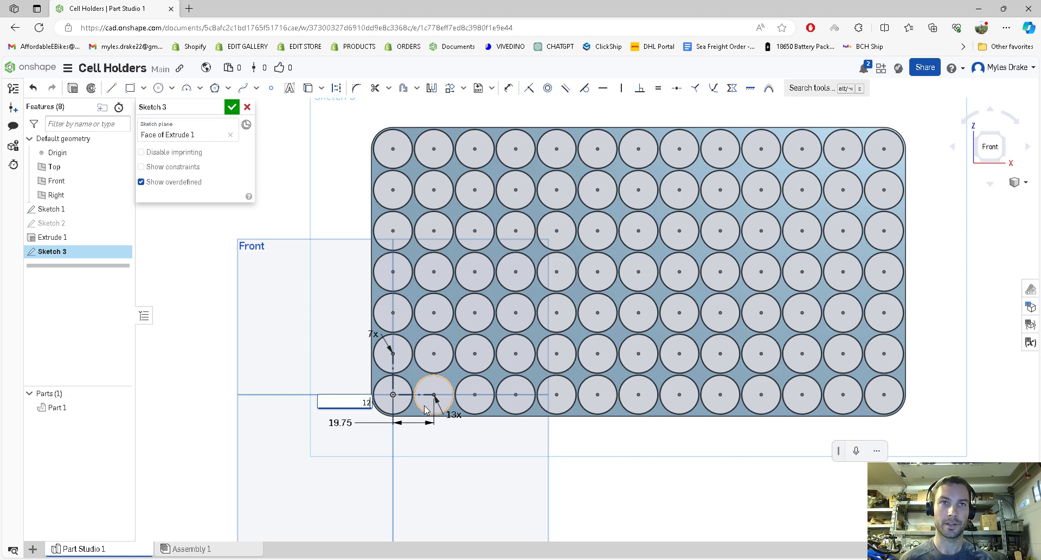
key("Return")
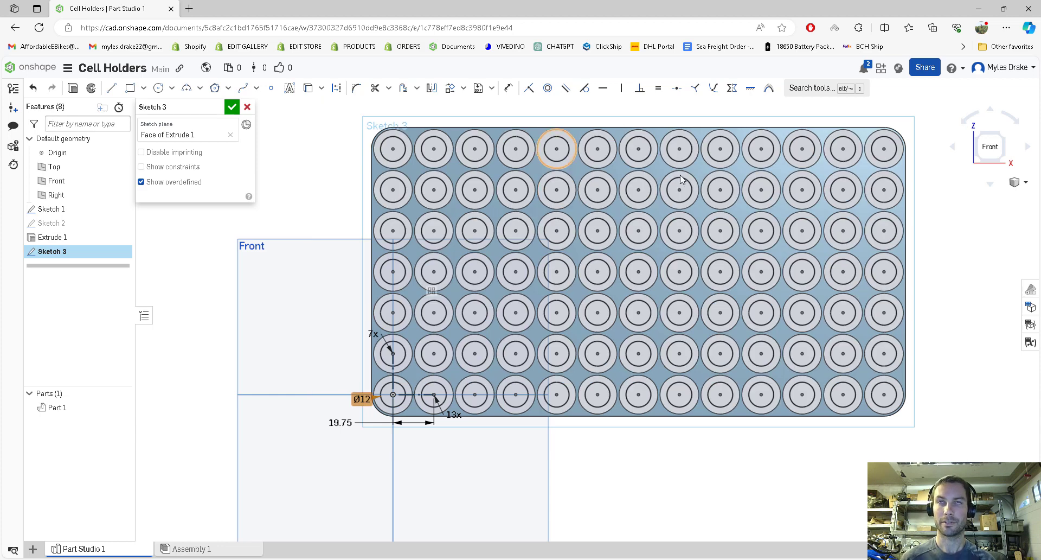
Step: Use the plate's tangent-connected outer edges in Sketch 3, then accept the sketch
right_click(495, 132)
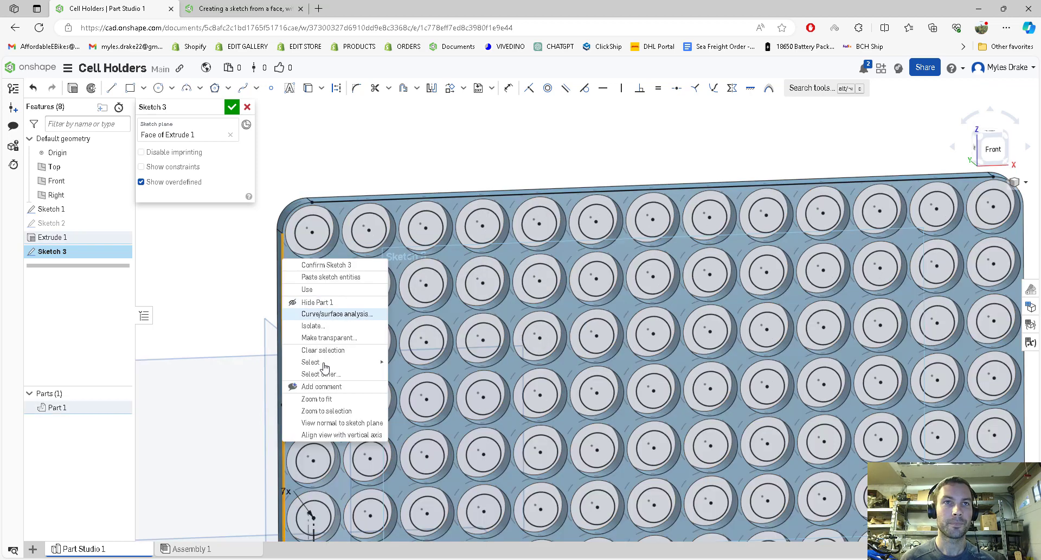
mouse_move(363, 367)
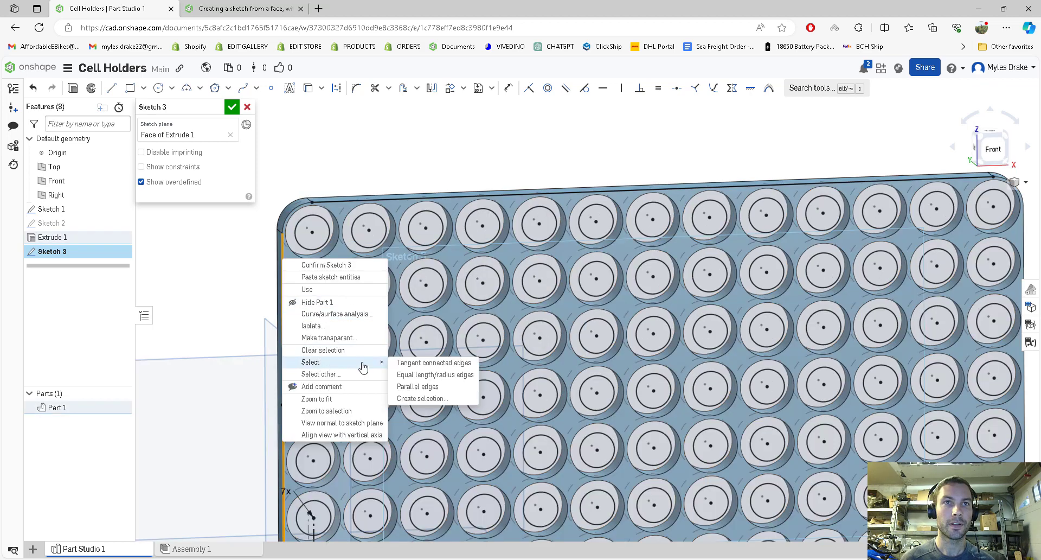
left_click(437, 363)
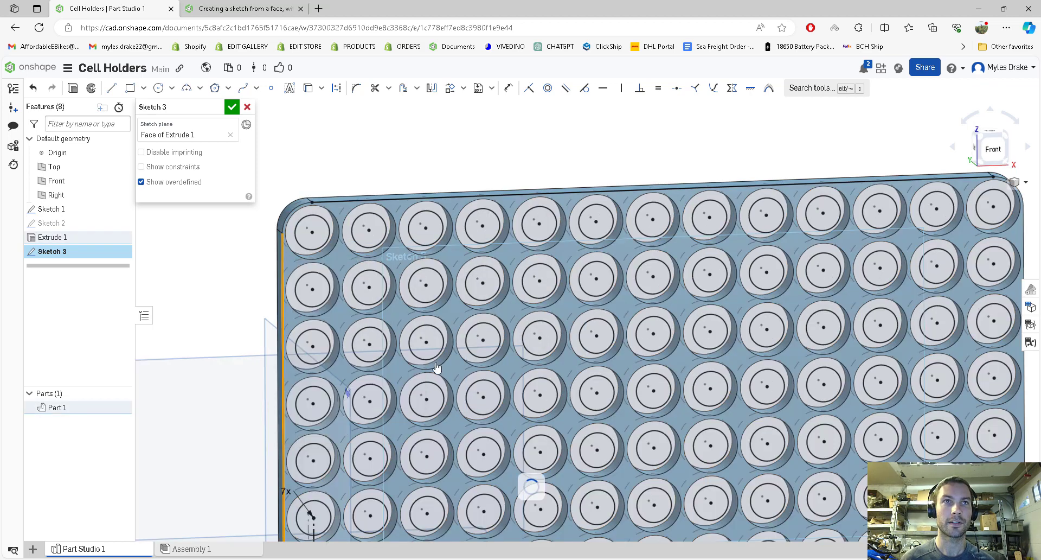
scroll(627, 359, "down", 2)
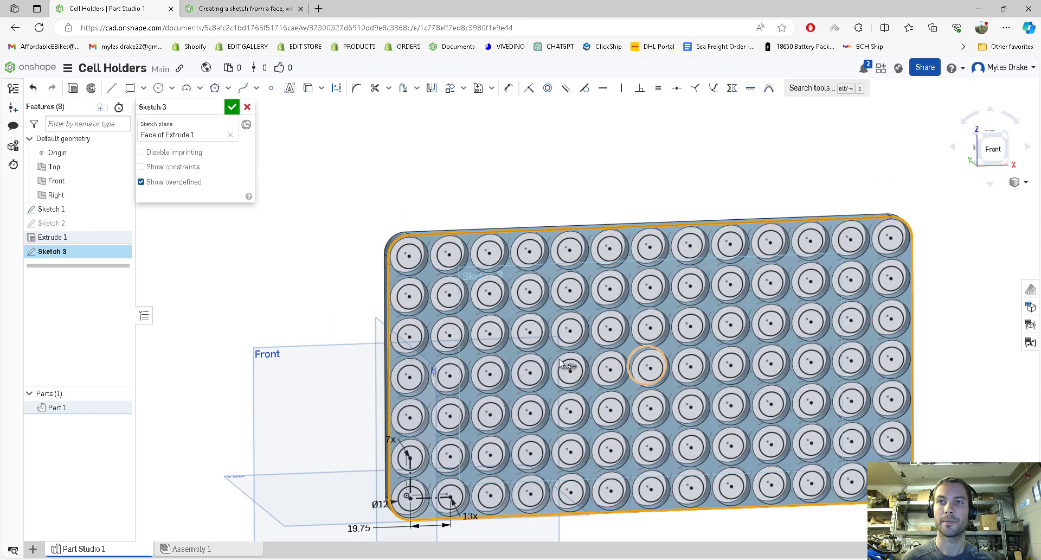
scroll(448, 340, "up", 1)
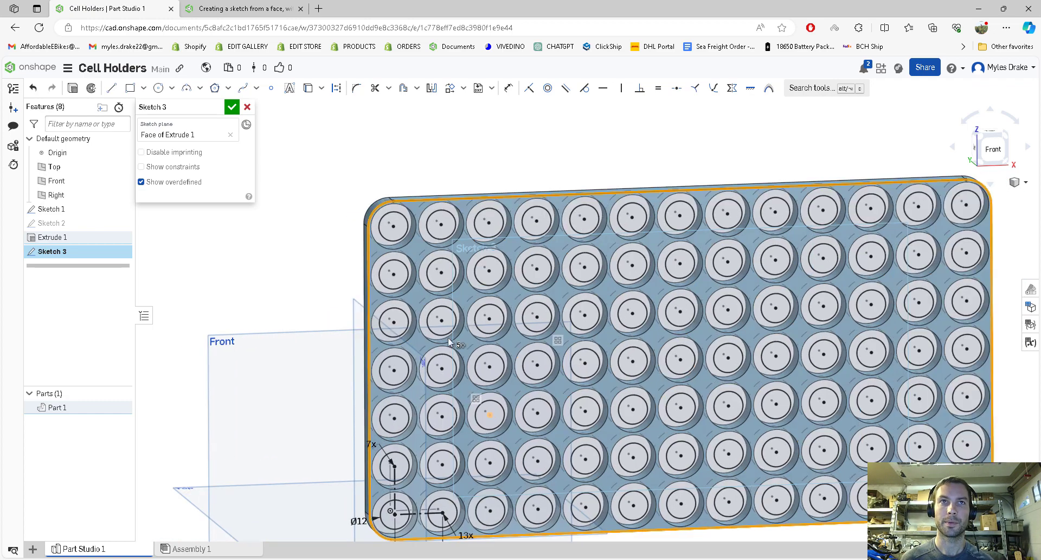
right_click(369, 252)
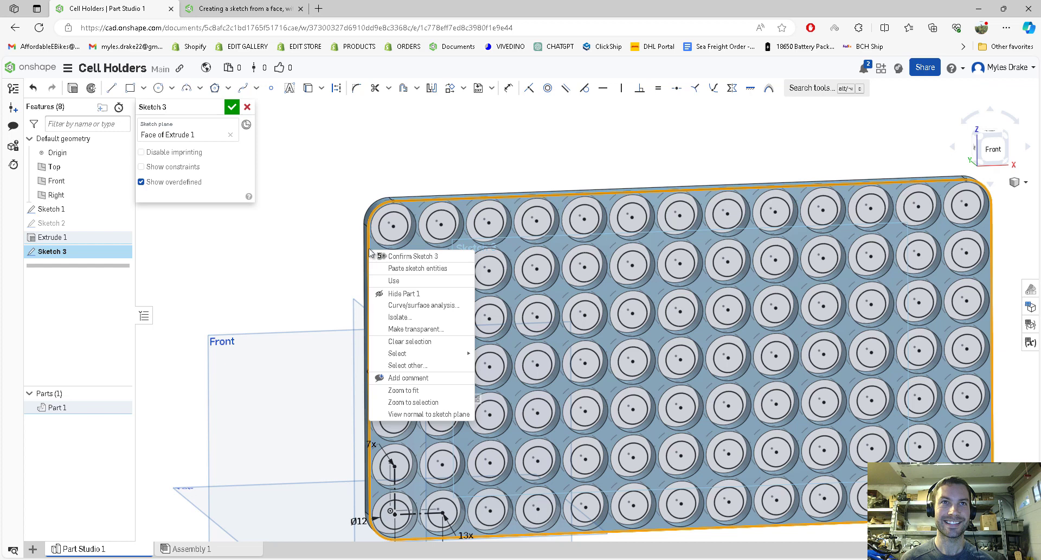
left_click(396, 280)
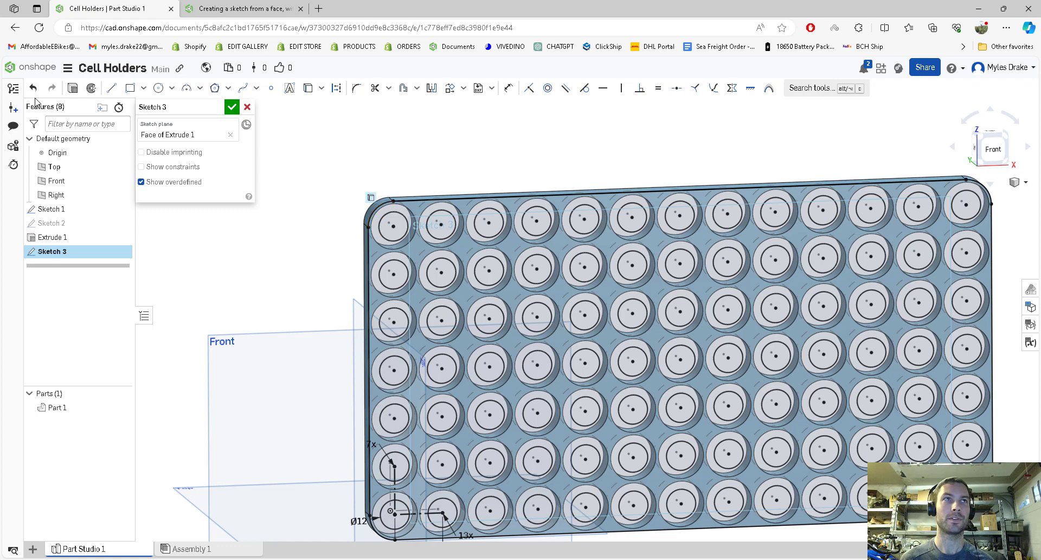
left_click(74, 89)
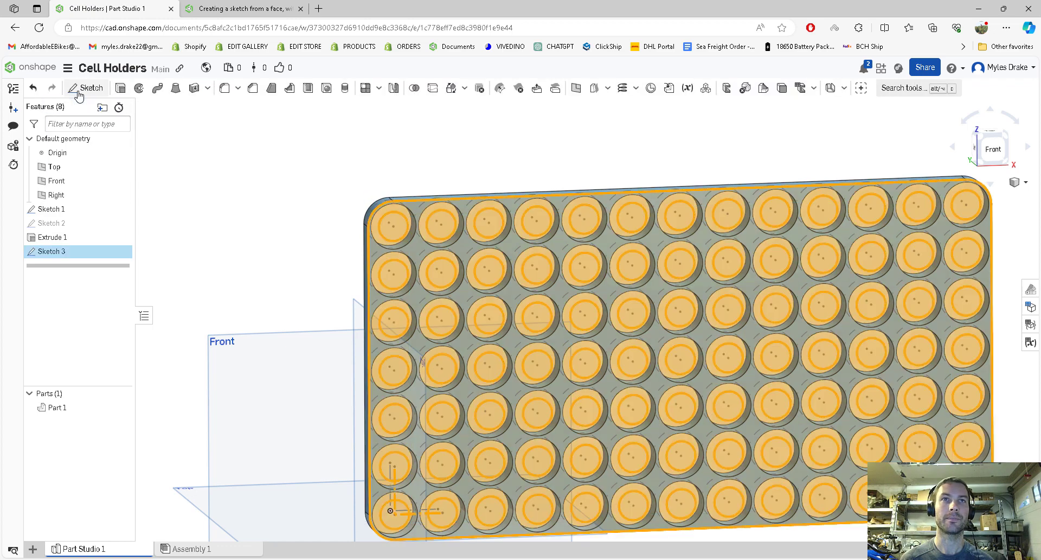
Step: Extrude Sketch 3's regions 0.5 mm with Merge with all, creating Extrude 2
left_click(121, 87)
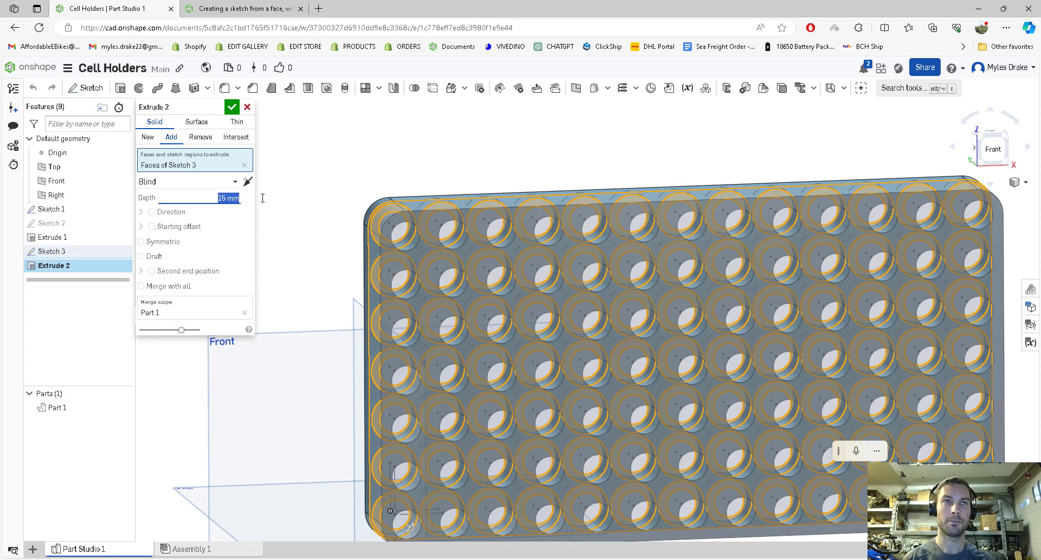
type("0.")
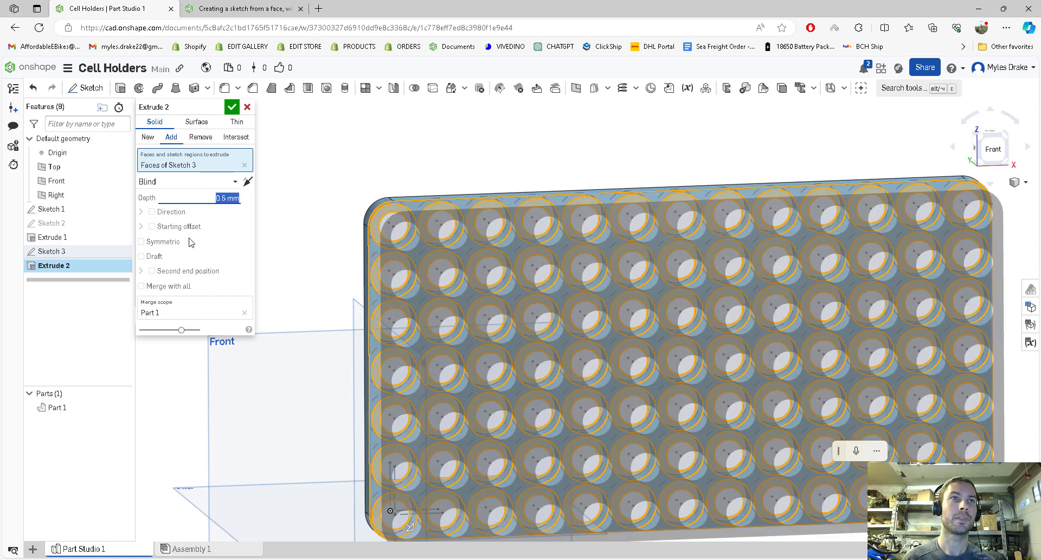
left_click(142, 286)
left_click(232, 108)
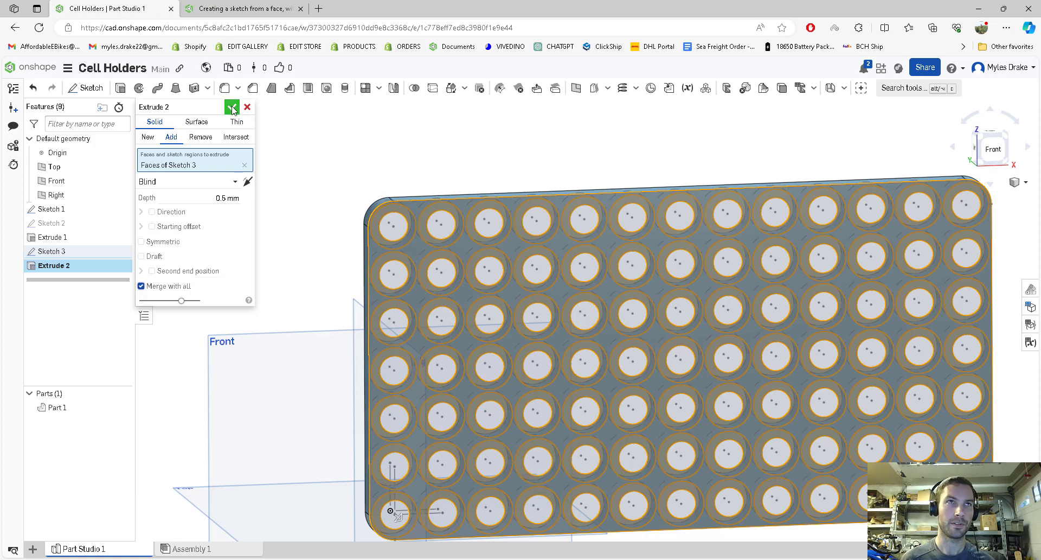
left_click(232, 108)
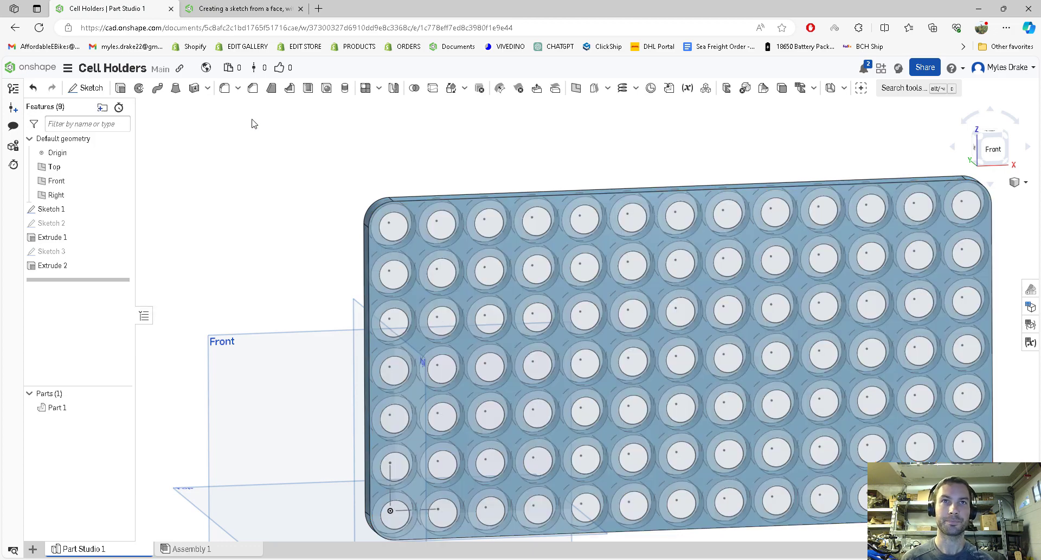
scroll(787, 397, "down", 3)
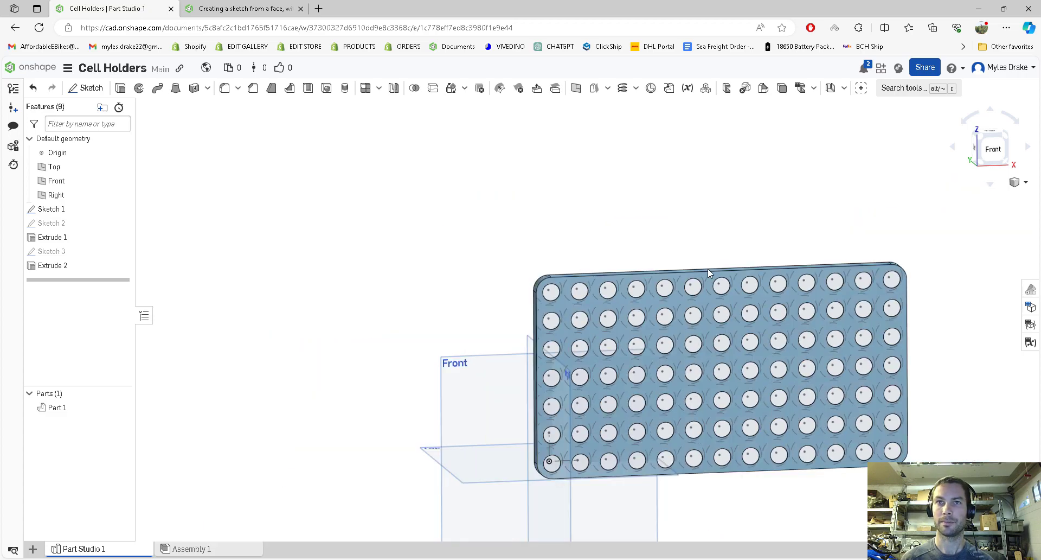
right_click_drag(709, 273, 588, 228)
scroll(643, 293, "up", 15)
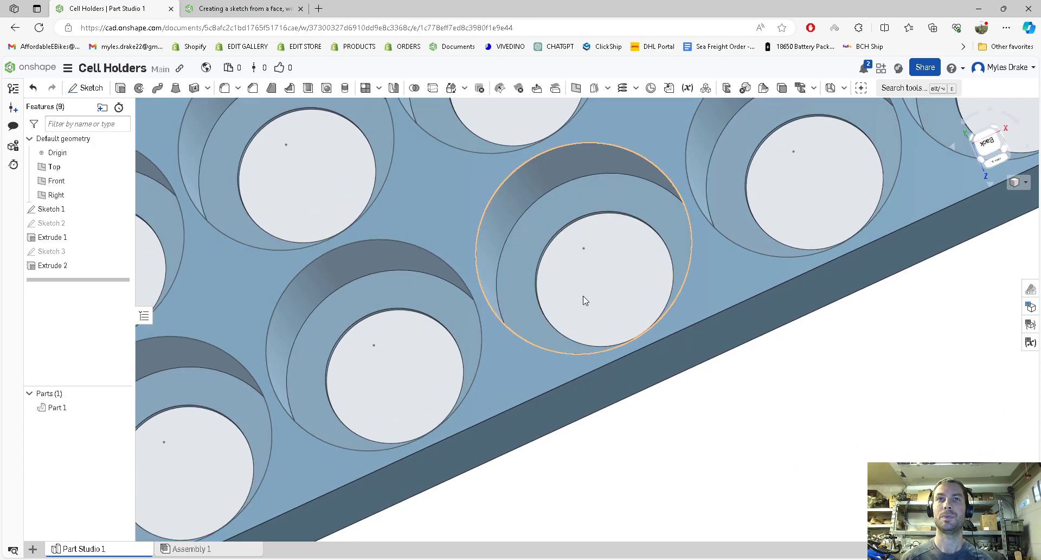
scroll(622, 322, "down", 5)
right_click_drag(615, 358, 578, 266)
scroll(588, 292, "down", 10)
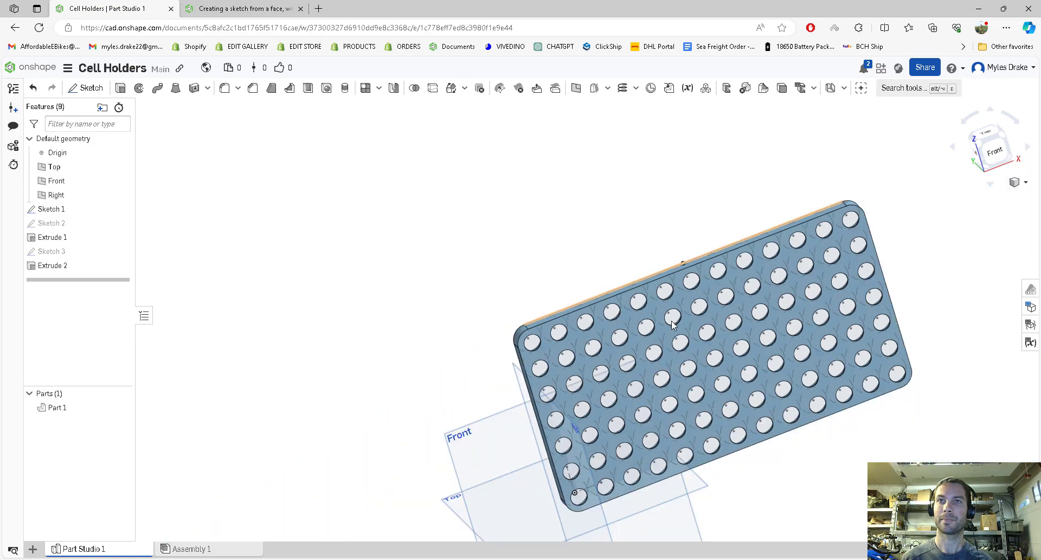
right_click_drag(671, 320, 765, 233)
scroll(765, 234, "up", 5)
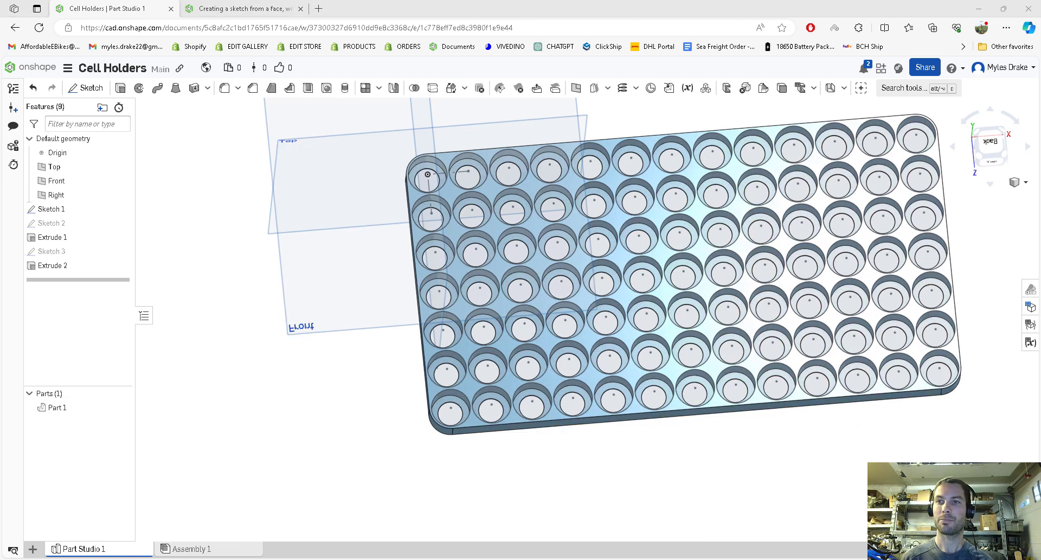
key("alt+Tab")
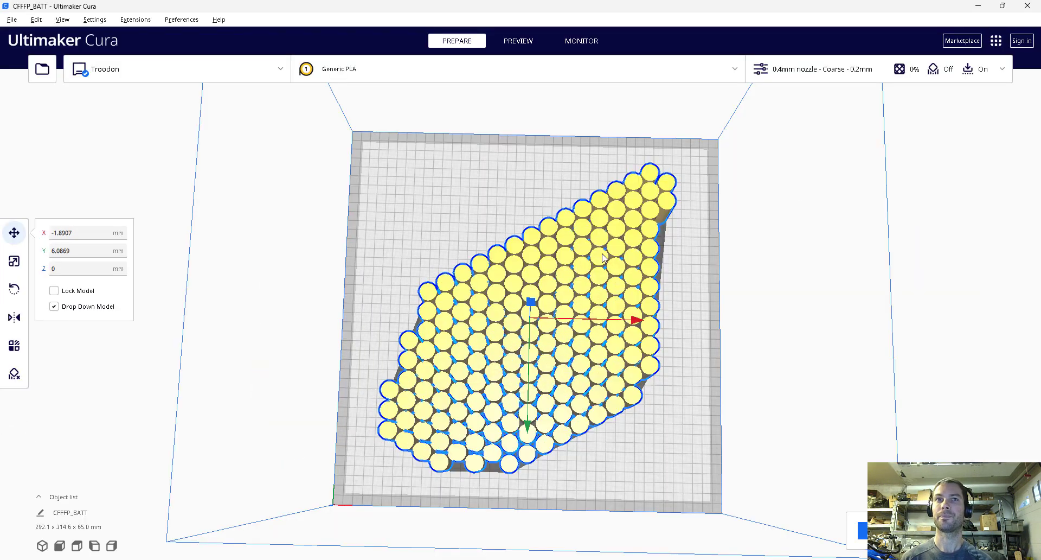
Step: Back in Onshape, export Part 1 as a binary millimetre STL, downloaded as 'Part Studio 1 - Part 1 (2).stl'
left_click(980, 6)
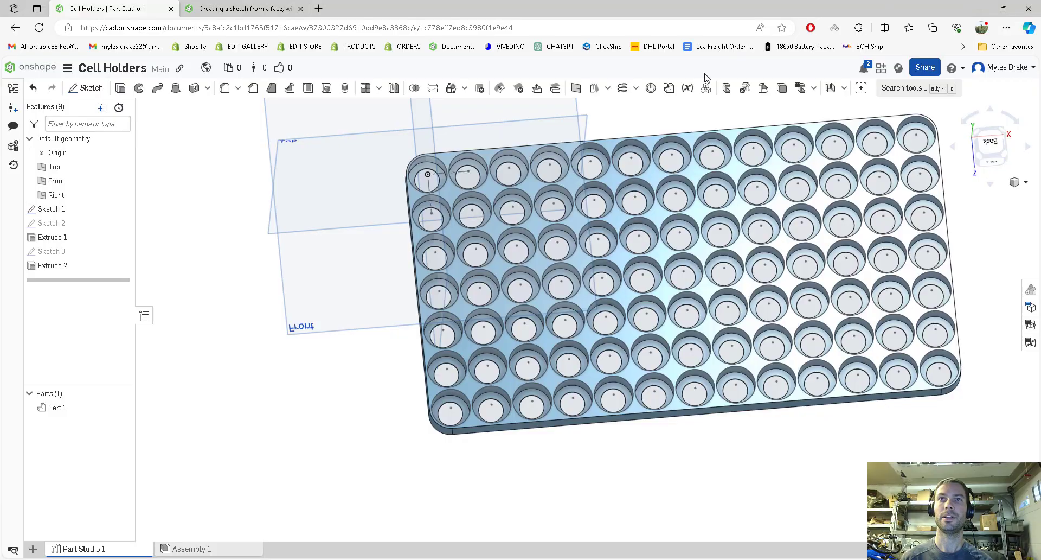
left_click(56, 407)
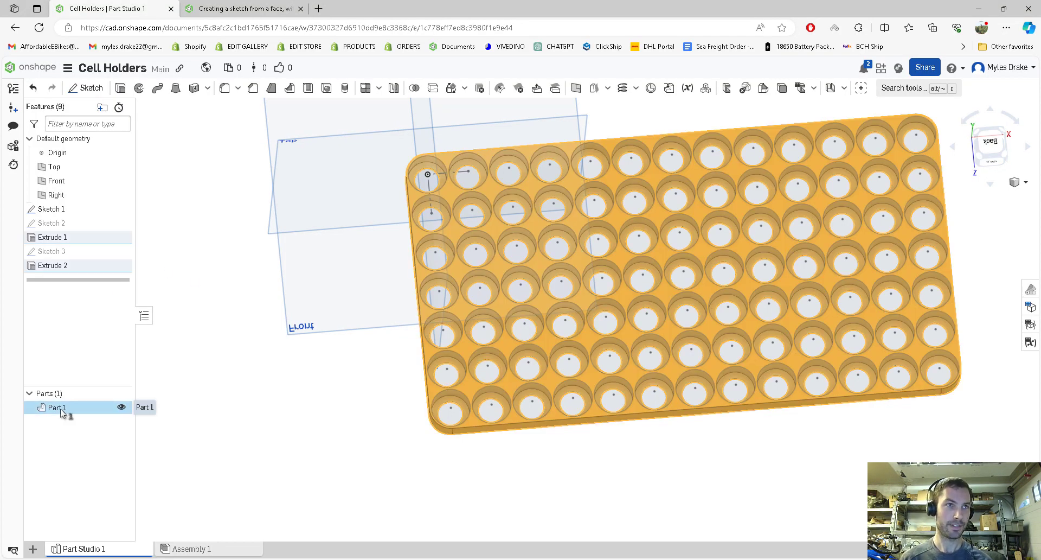
right_click(60, 408)
left_click(94, 313)
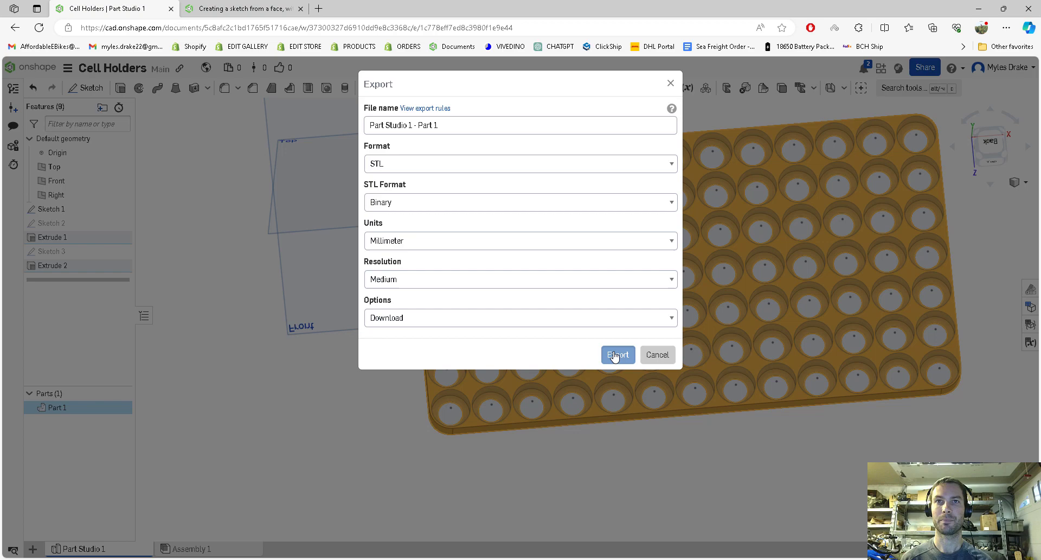
left_click(614, 357)
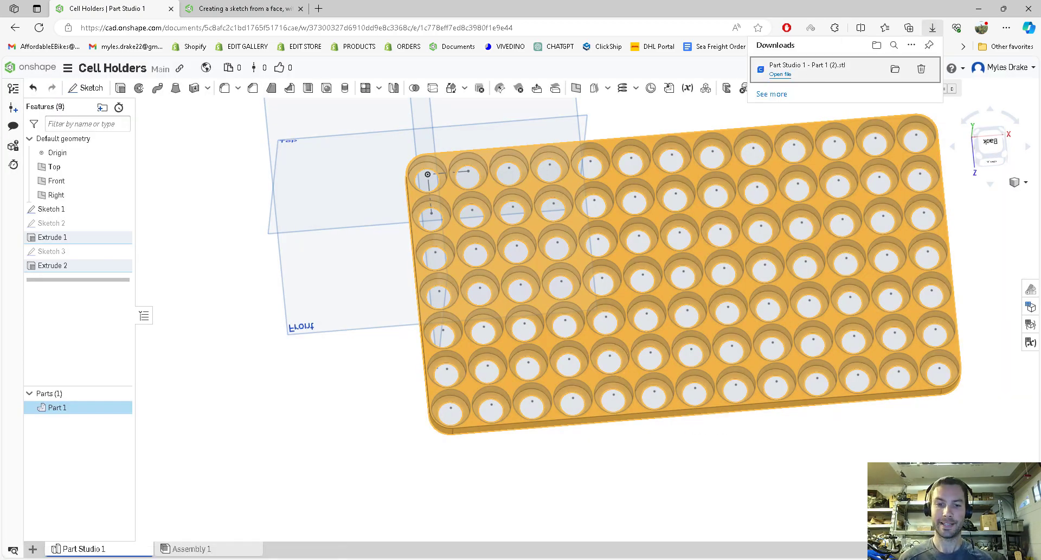
Step: Load the exported STL into Cura and select the Snapmaker J1 printer
left_click(780, 74)
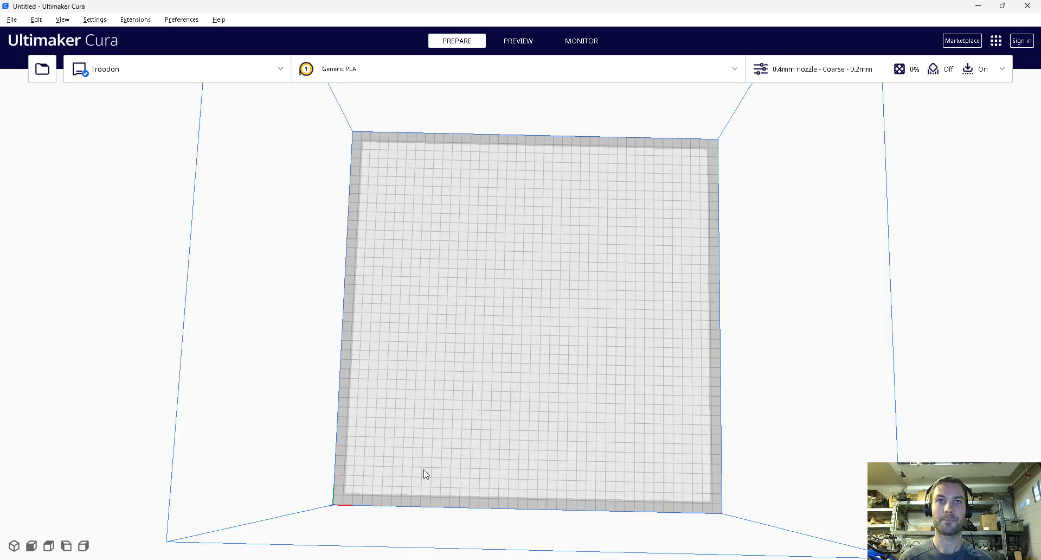
left_click_drag(485, 298, 486, 299)
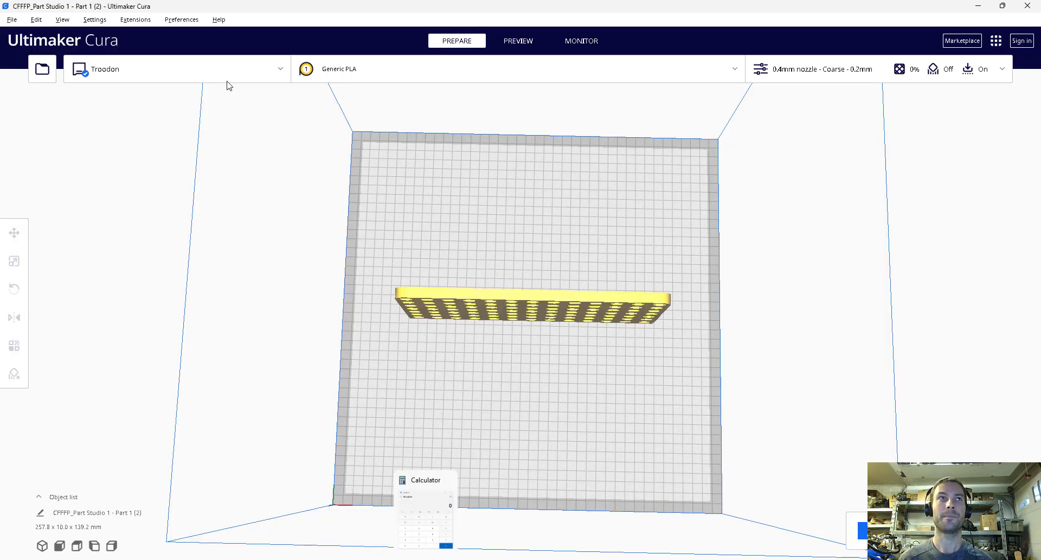
left_click(141, 69)
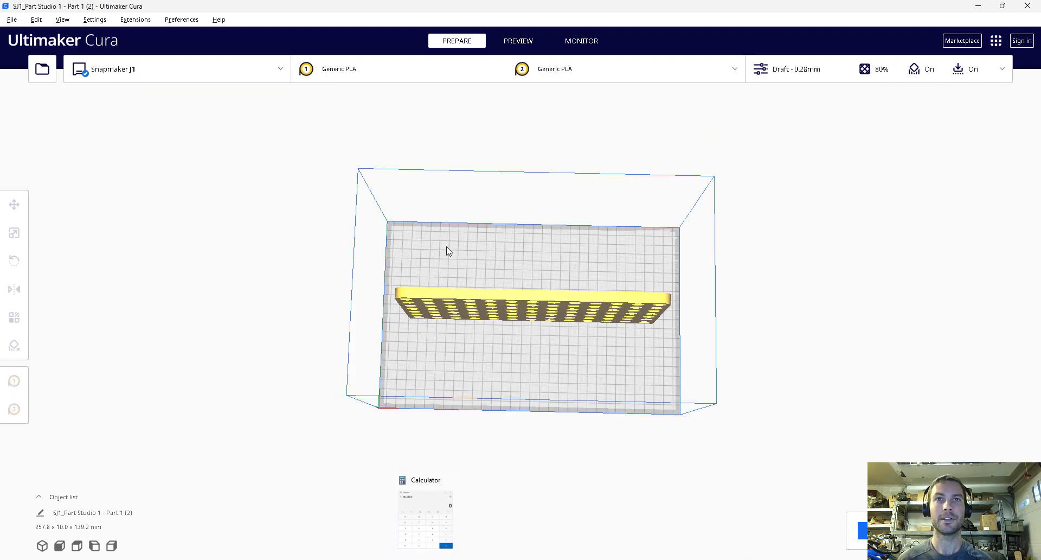
right_click_drag(448, 251, 553, 249)
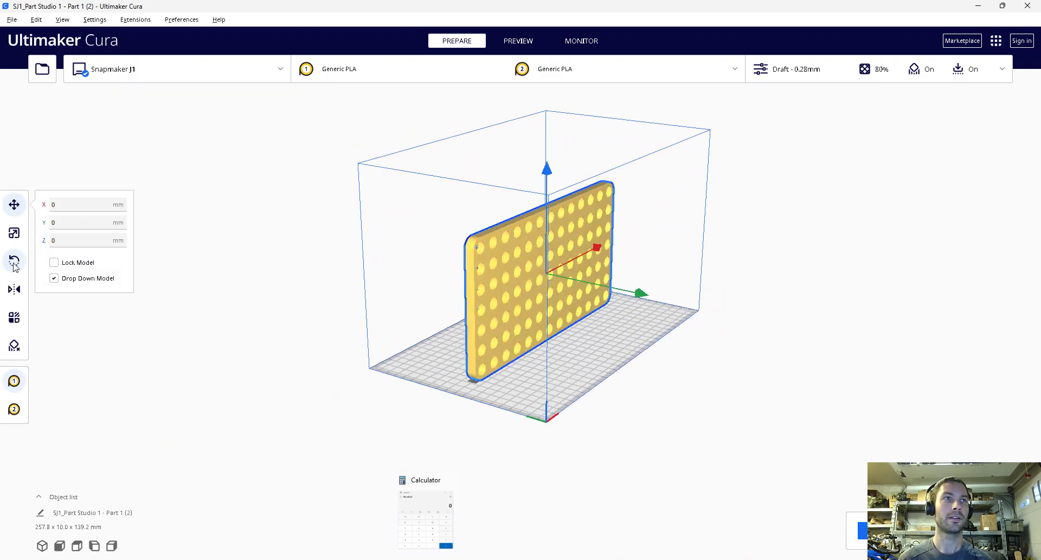
Step: Rotate the plate 90° so it lies flat on the bed, measuring 257.8 × 139.3 × 10.0 mm
left_click(14, 261)
left_click_drag(510, 185, 678, 286)
right_click_drag(737, 265, 555, 320)
scroll(556, 320, "up", 10)
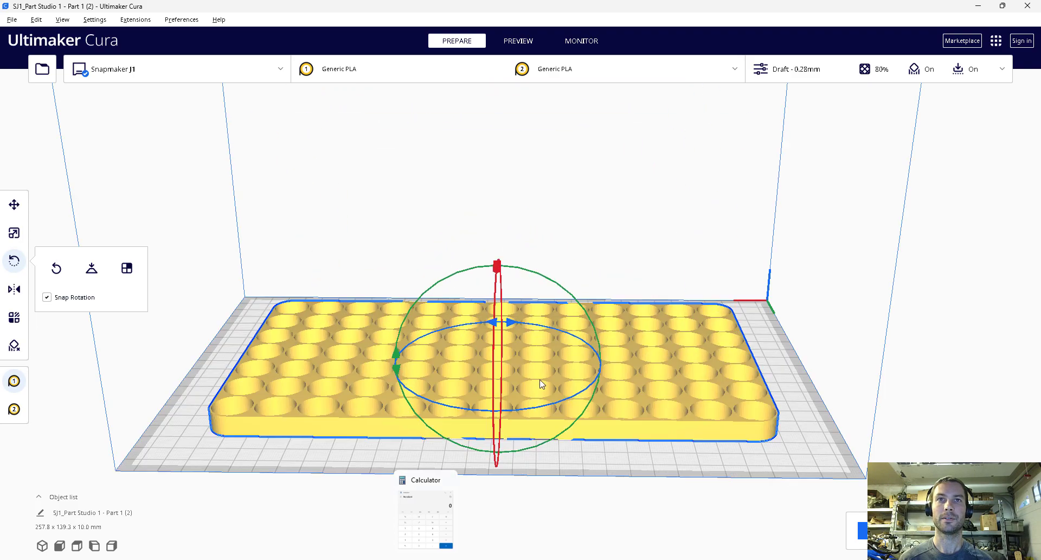
scroll(442, 302, "down", 10)
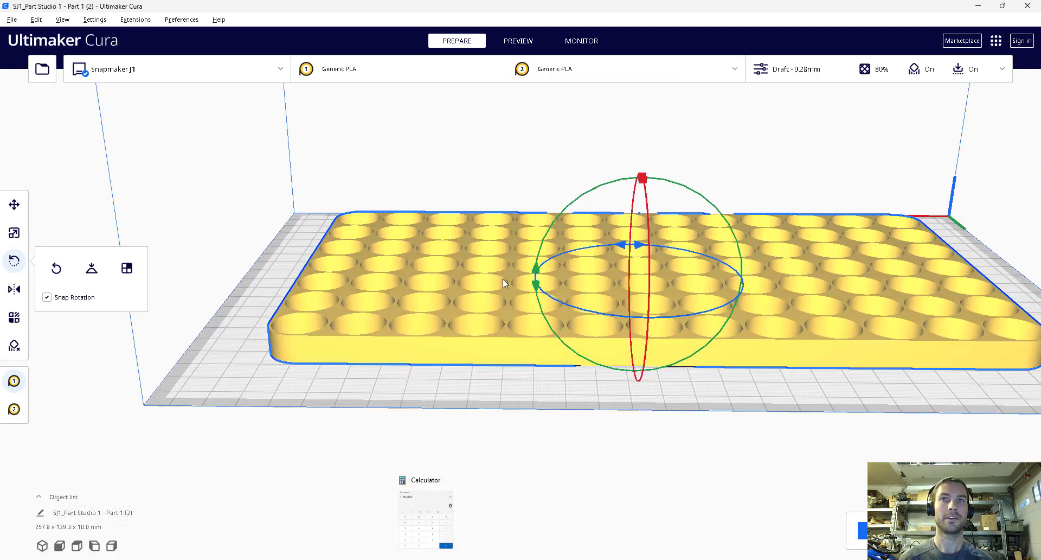
scroll(430, 237, "up", 5)
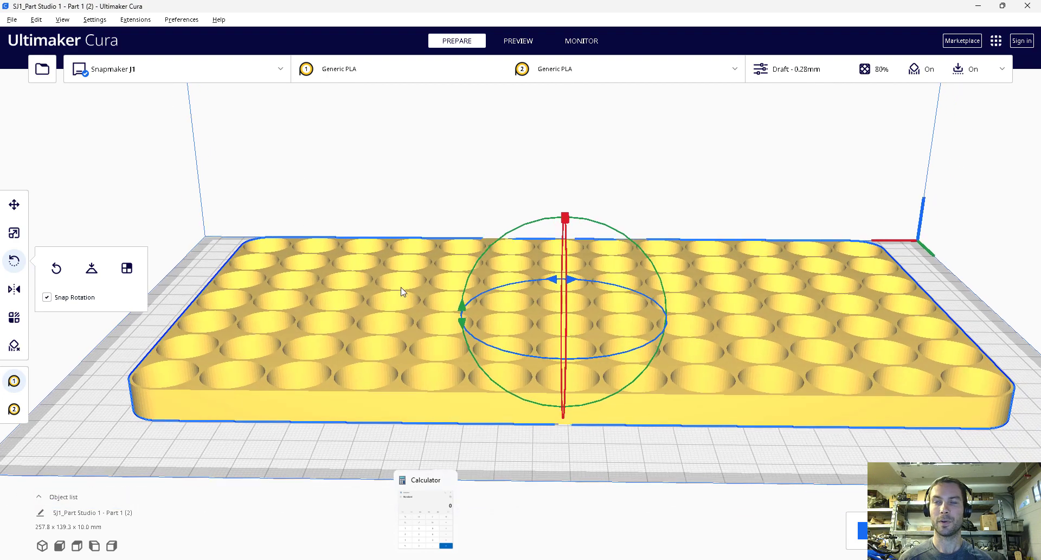
right_click_drag(404, 231, 444, 276)
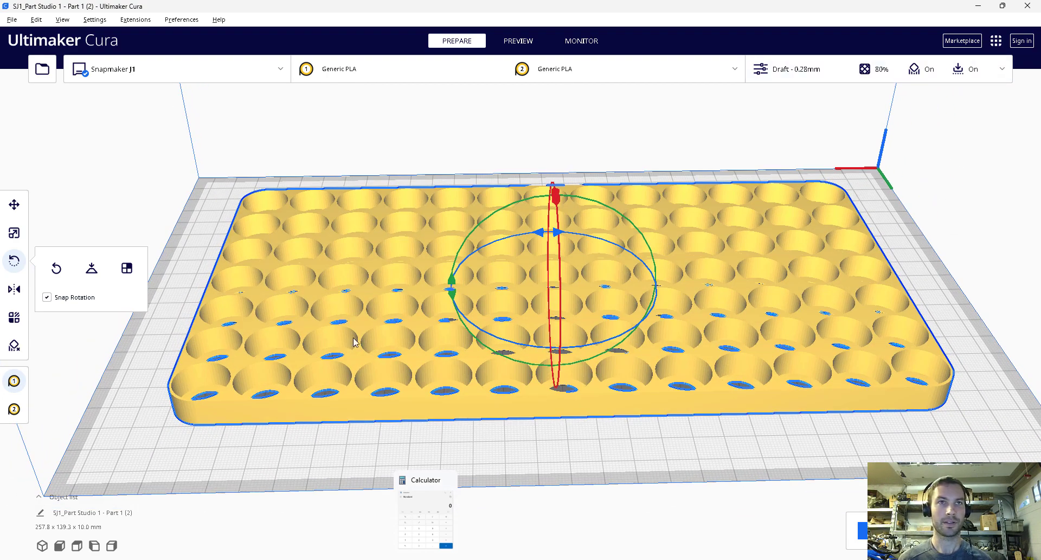
Step: In Cura's custom print settings, set Infill Density to 20%
left_click(796, 70)
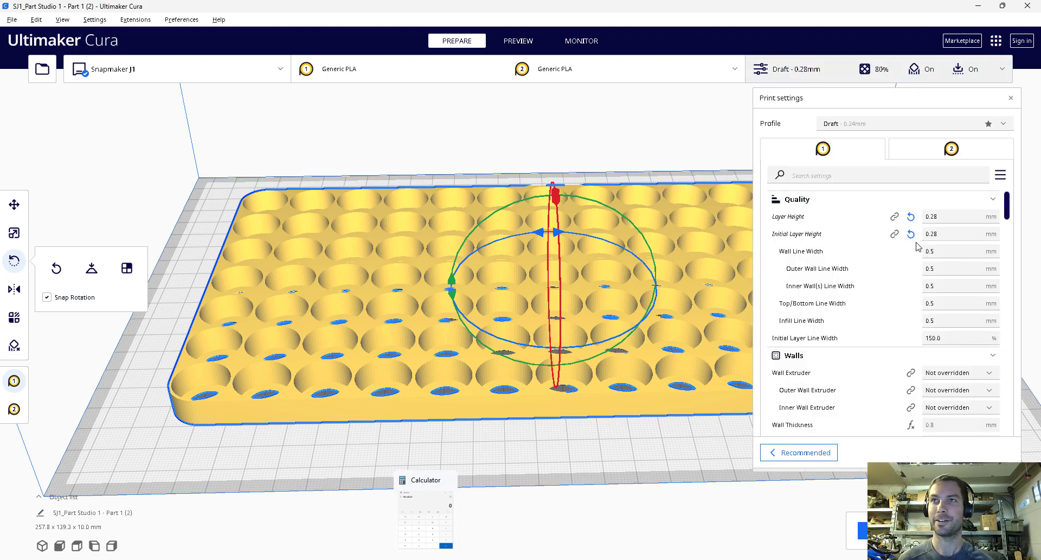
scroll(1007, 207, "down", 3)
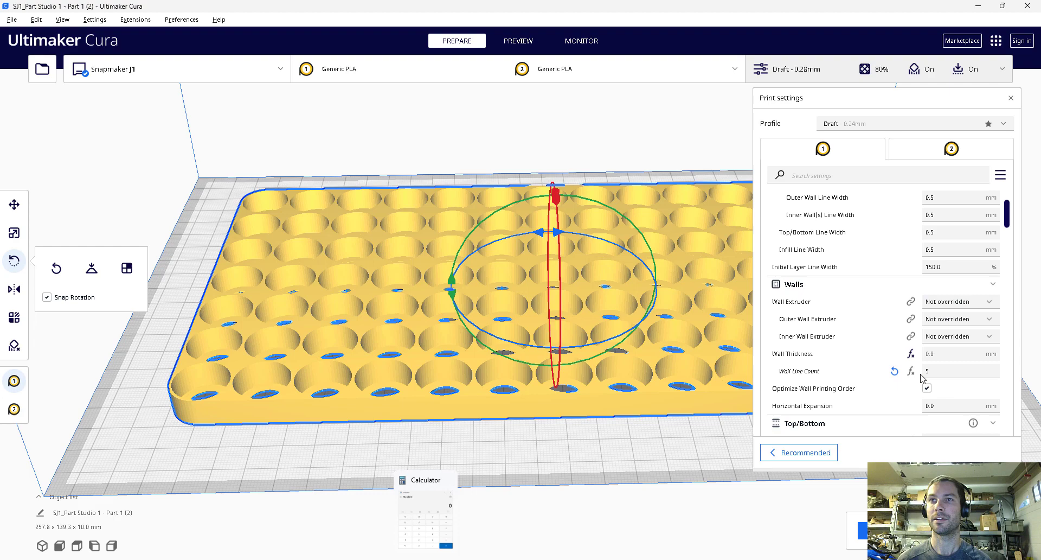
left_click(960, 371)
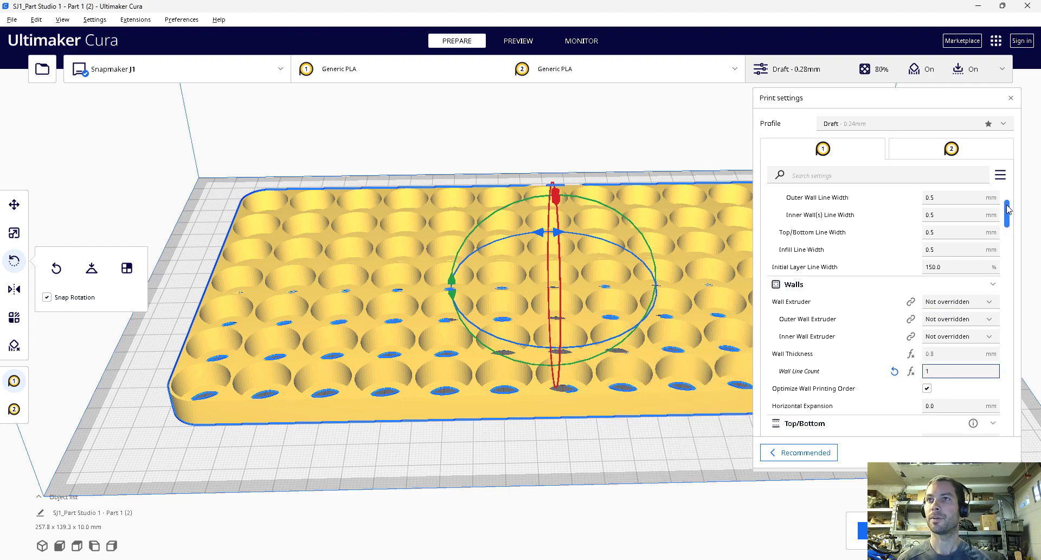
left_click_drag(1008, 208, 1008, 264)
left_click(947, 224)
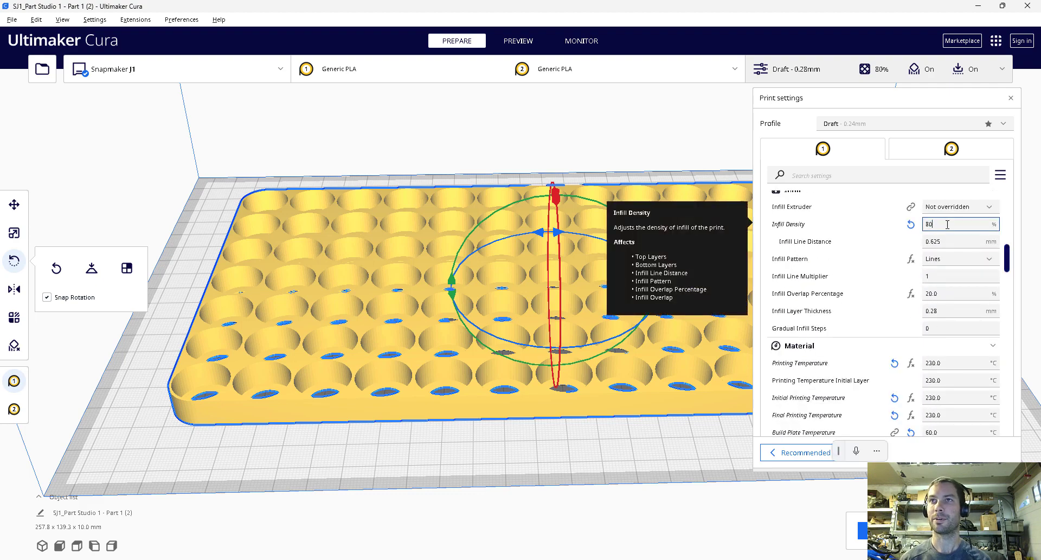
key("BackSpace")
key("BackSpace")
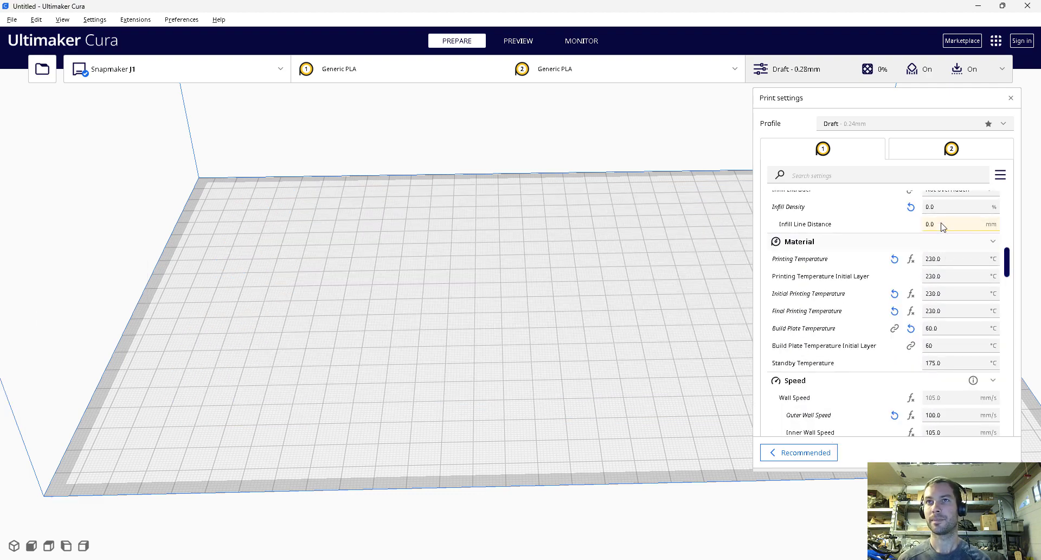
left_click(947, 207)
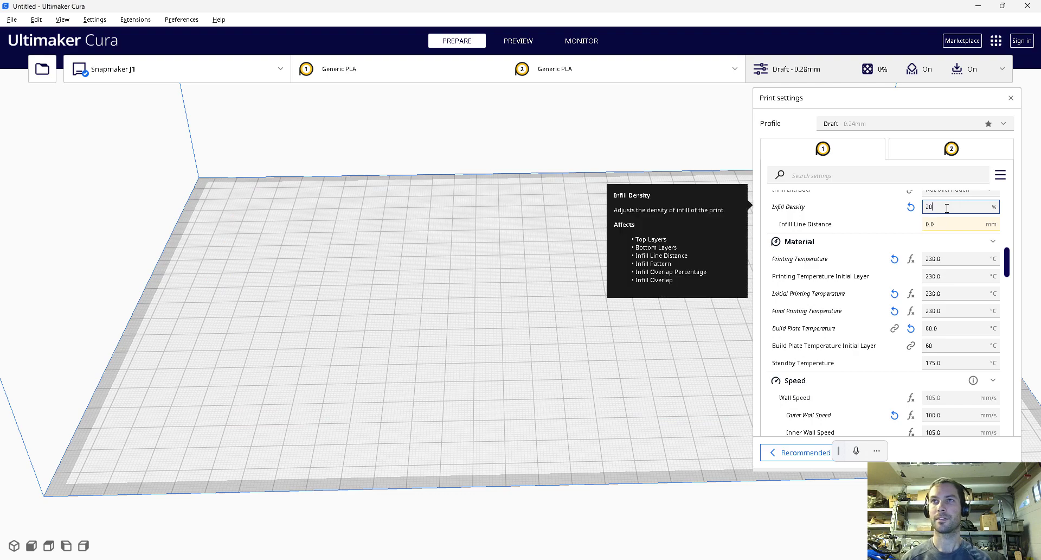
key("Return")
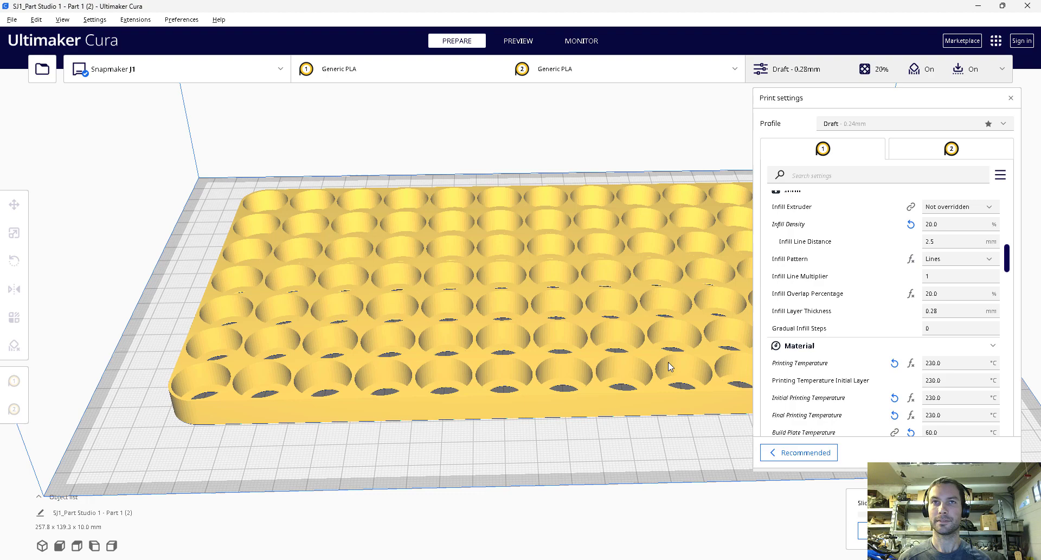
scroll(671, 367, "down", 5)
scroll(446, 344, "up", 5)
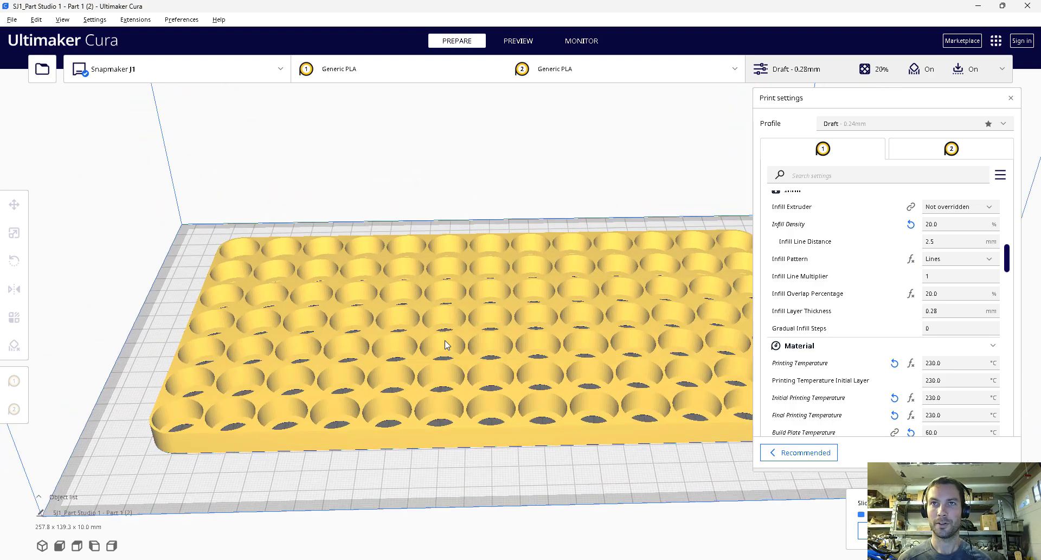
scroll(446, 345, "down", 4)
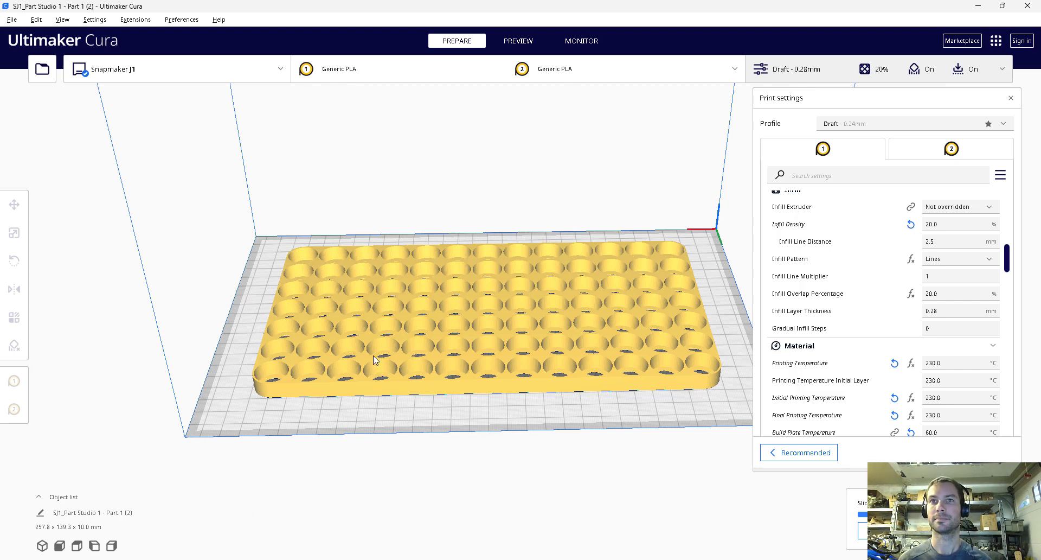
scroll(379, 307, "up", 3)
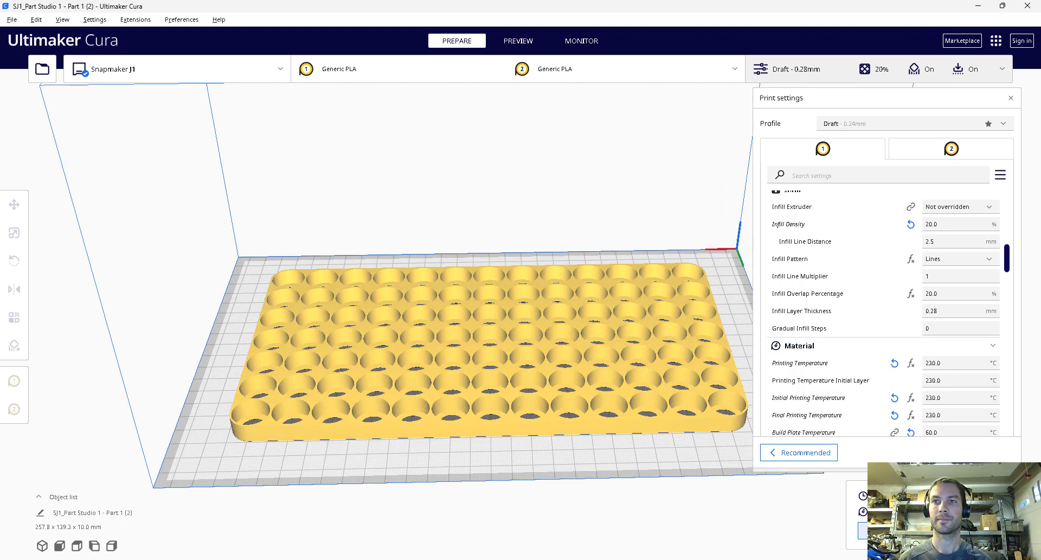
Step: Slice the plate, a 2 h 30 min, 85 g print, and step through its layer preview
left_click(878, 529)
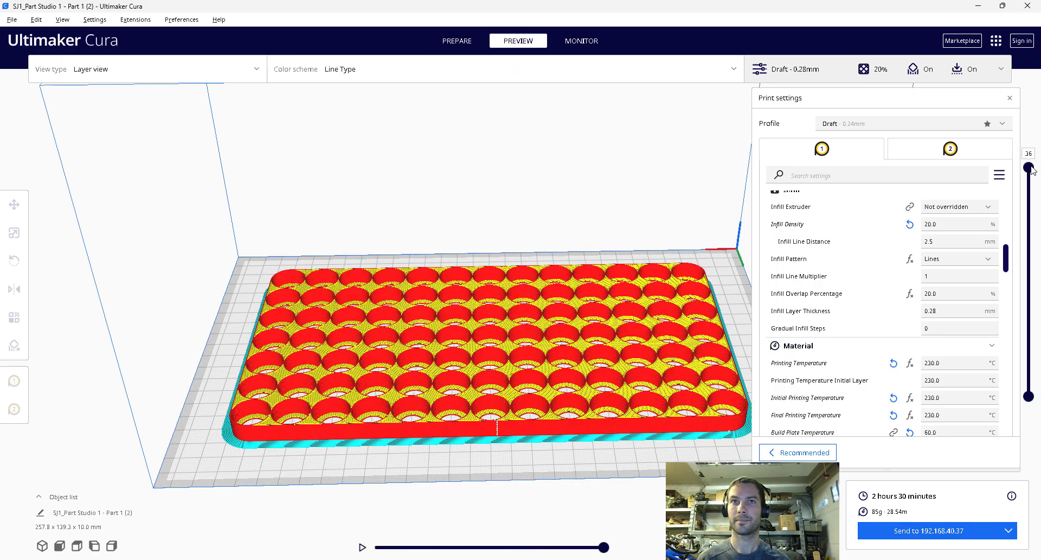
key("Down")
key("Down")
key("Down")
key("Down")
key("Down")
key("Down")
key("Down")
key("Down")
key("Down")
key("Down")
key("Down")
key("Down")
key("Down")
key("Down")
key("Down")
key("Down")
key("Down")
key("Down")
key("Down")
key("Down")
key("Down")
key("Down")
key("Down")
key("Down")
key("Down")
key("Down")
key("Down")
key("Down")
key("Down")
key("Down")
key("Down")
key("Down")
key("Down")
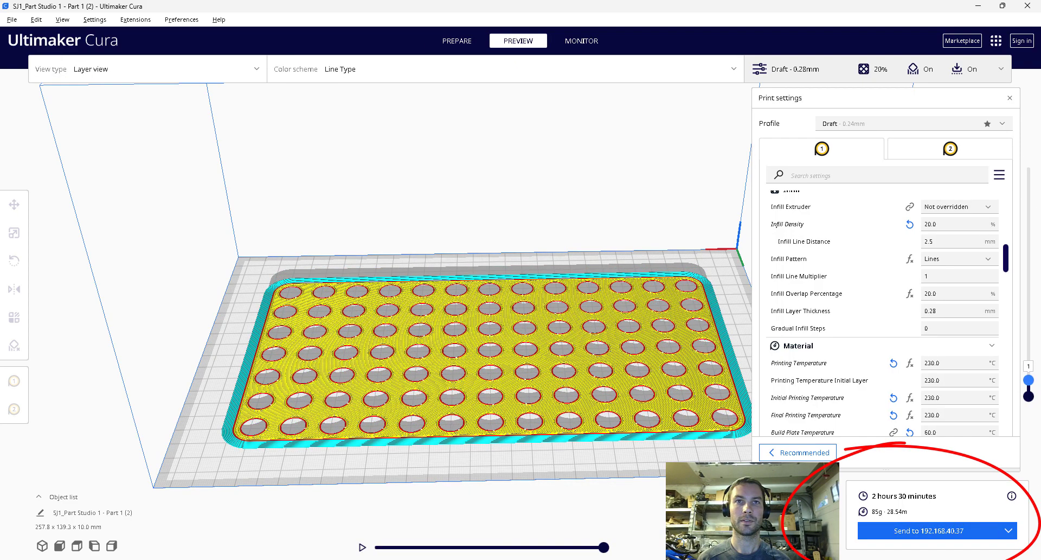
key("Up")
key("Up")
key("Up")
key("Up")
key("Up")
key("Up")
key("Up")
key("Up")
key("Up")
key("Up")
key("Up")
key("Up")
key("Up")
key("Up")
key("Up")
key("Up")
key("Up")
key("Up")
key("Up")
key("Up")
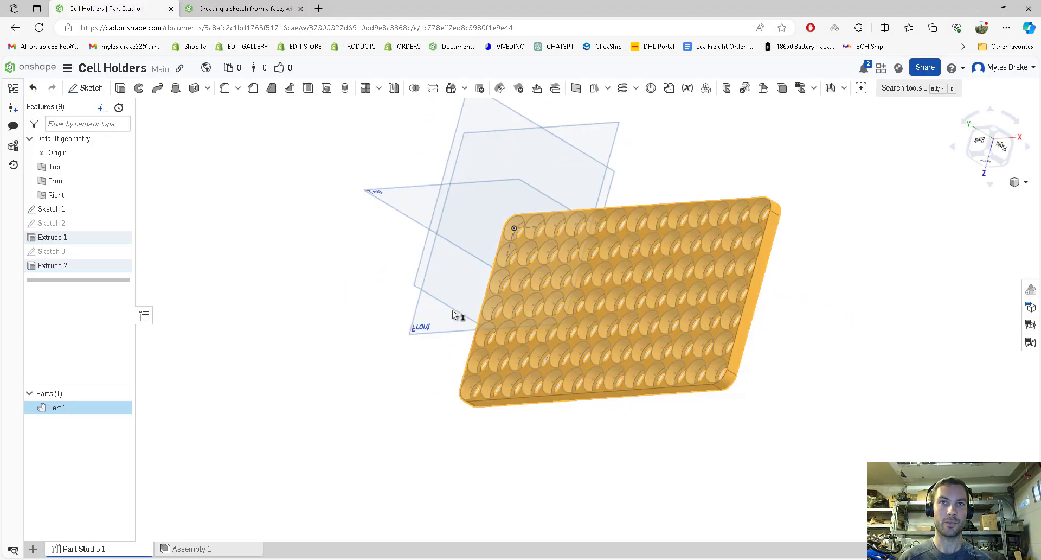
right_click_drag(454, 315, 496, 408)
scroll(516, 438, "up", 3)
scroll(505, 391, "up", 3)
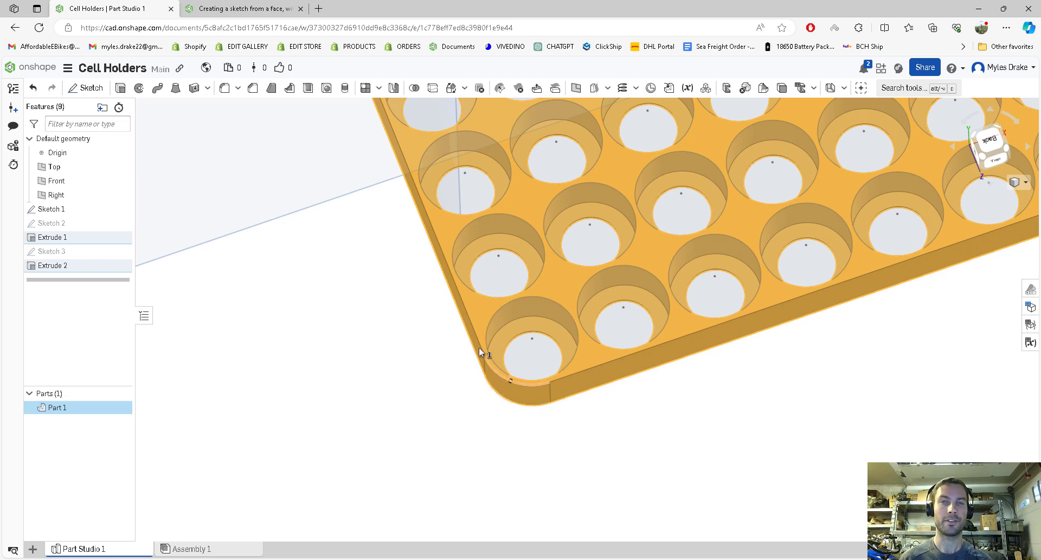
right_click_drag(428, 321, 728, 196)
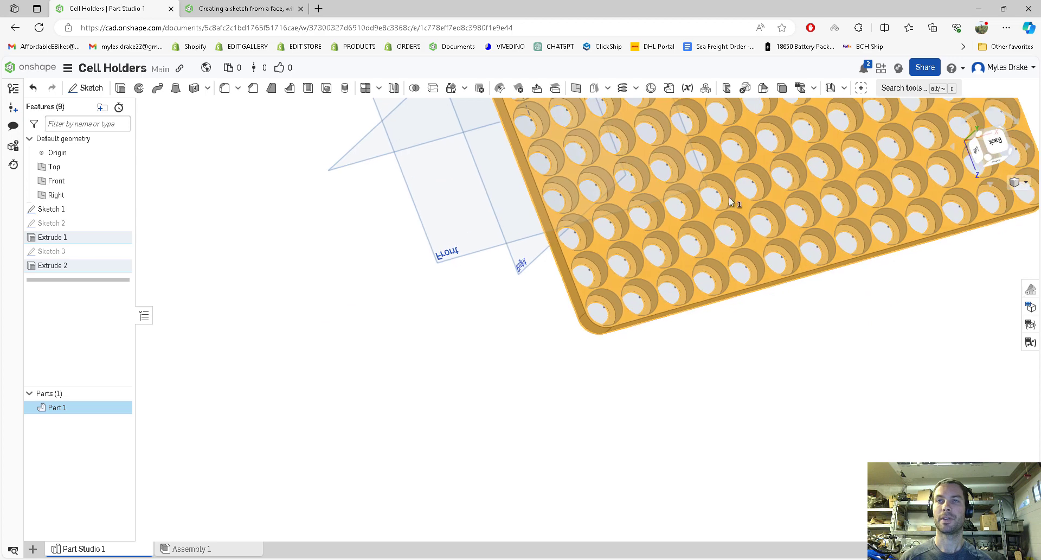
scroll(747, 158, "up", 3)
scroll(740, 165, "up", 6)
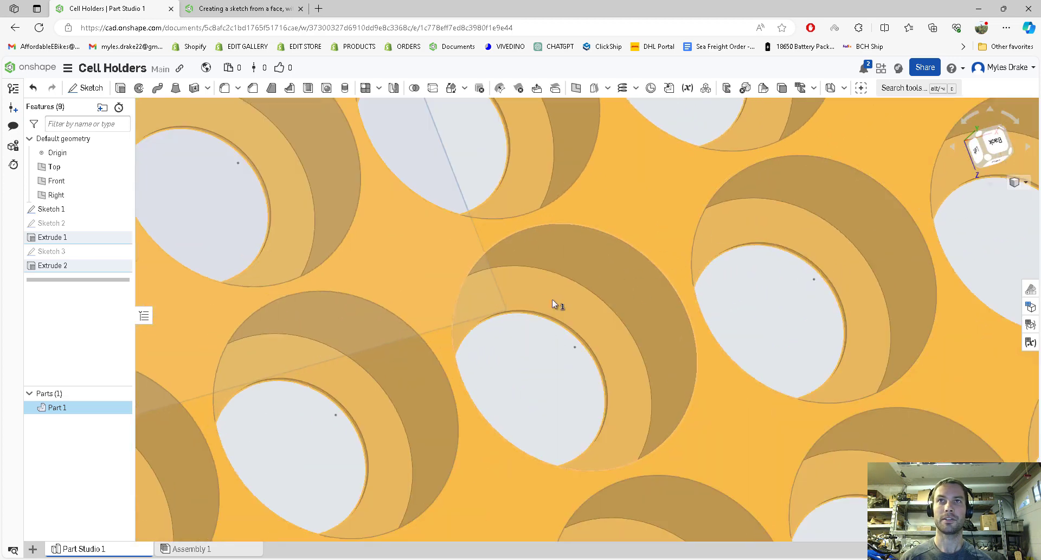
scroll(561, 307, "up", 5)
scroll(563, 306, "down", 10)
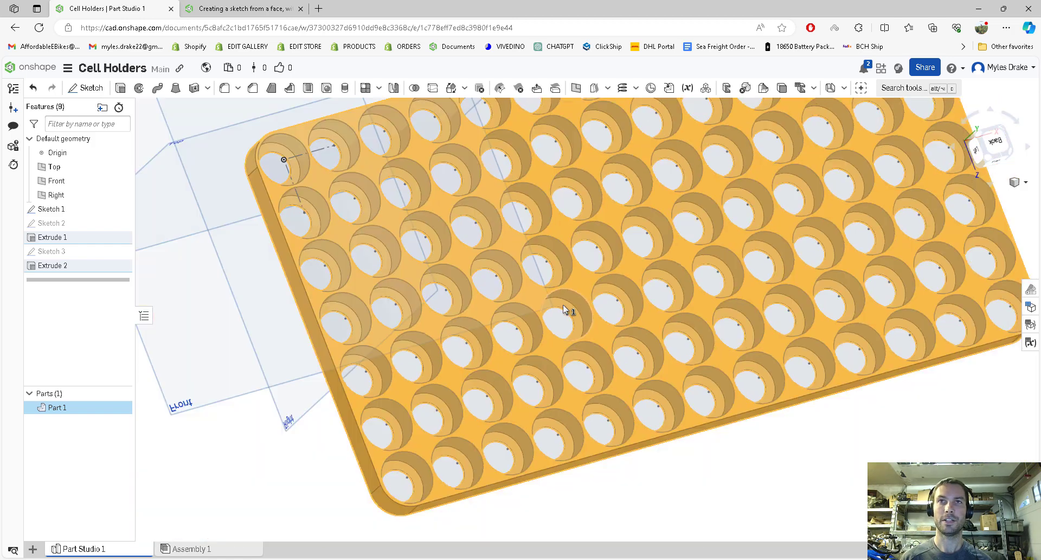
scroll(548, 322, "up", 10)
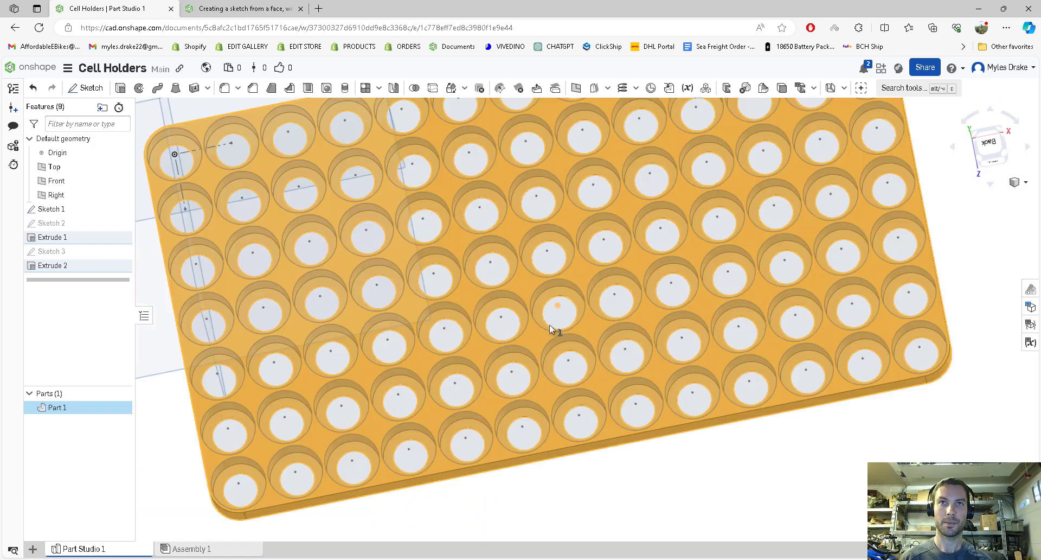
right_click_drag(549, 324, 549, 234)
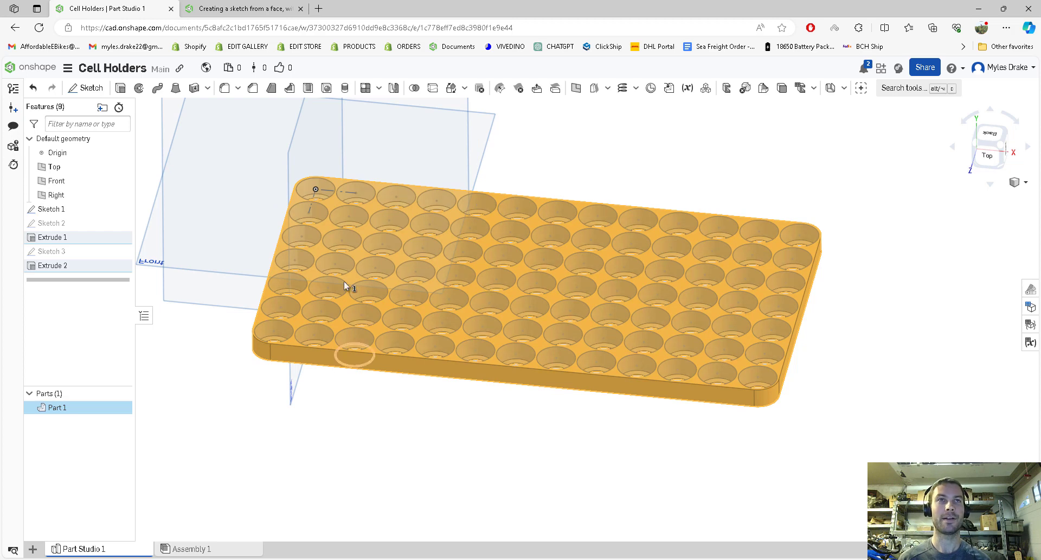
right_click_drag(217, 317, 845, 150)
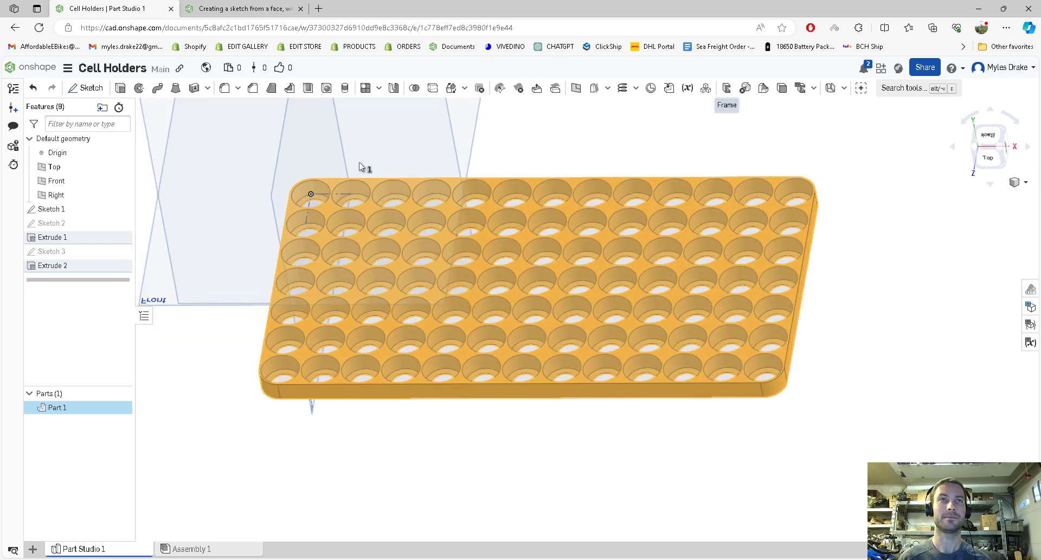